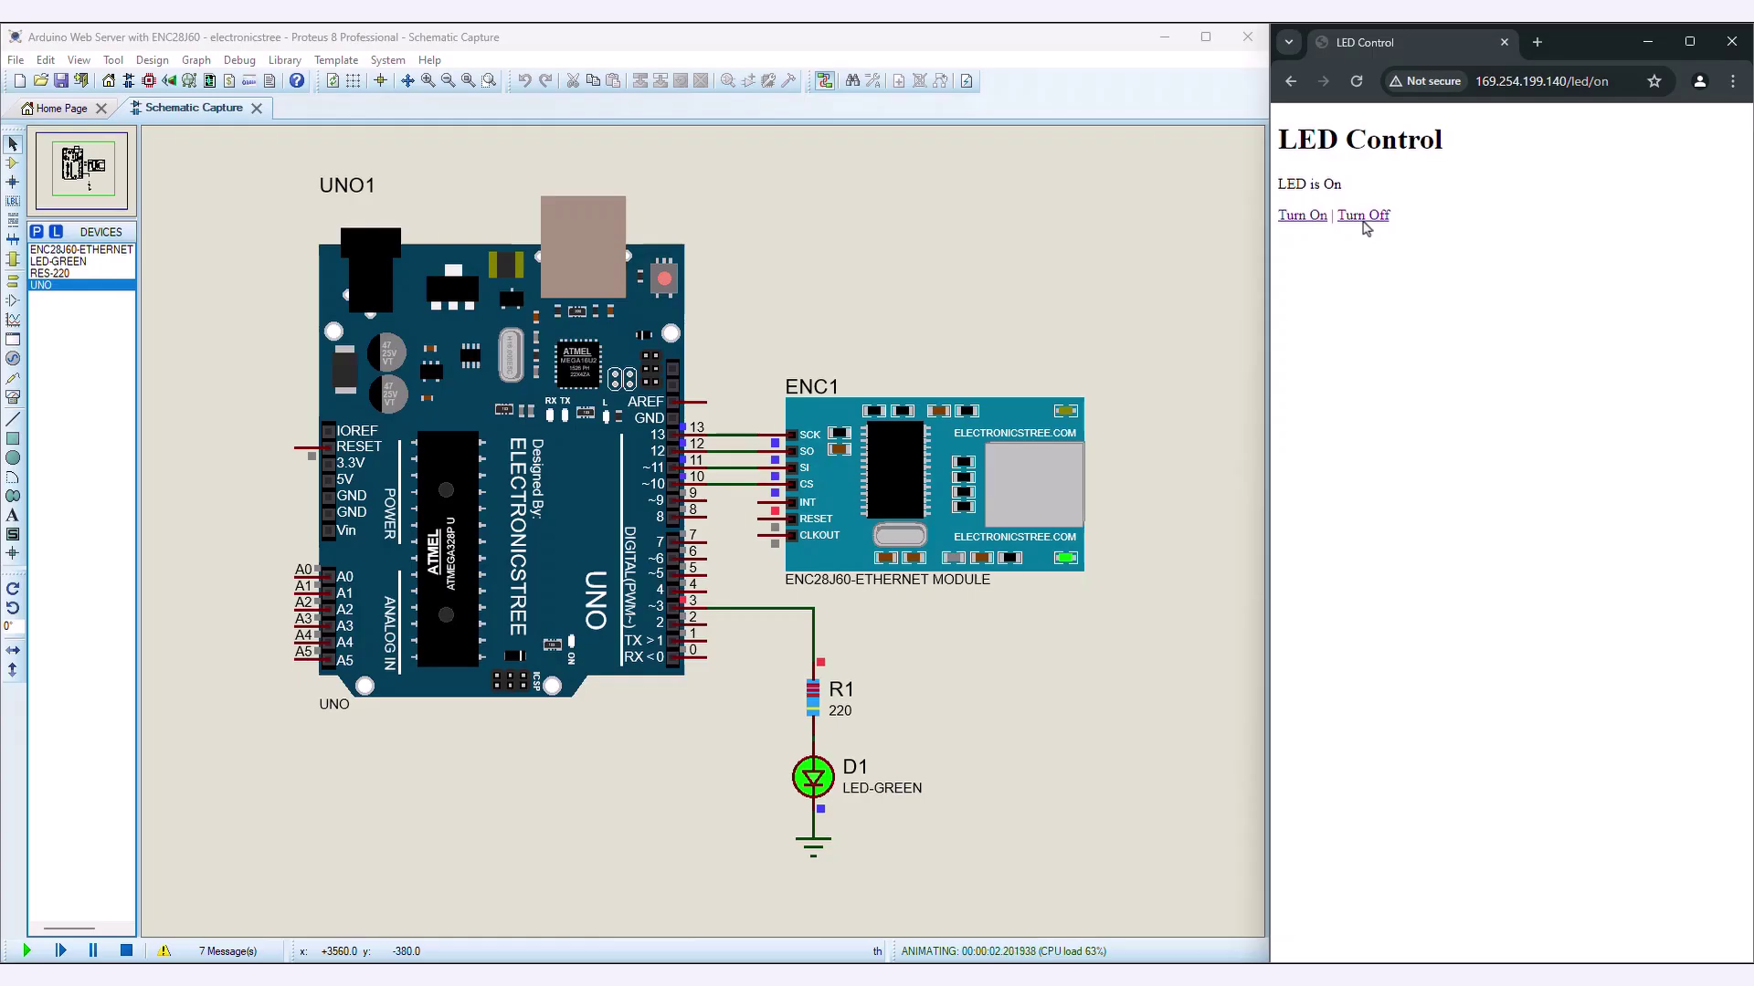
# Step: Toggle LED D1 off and on twice from the LED Control page, finishing with it on
pyautogui.click(1363, 216)
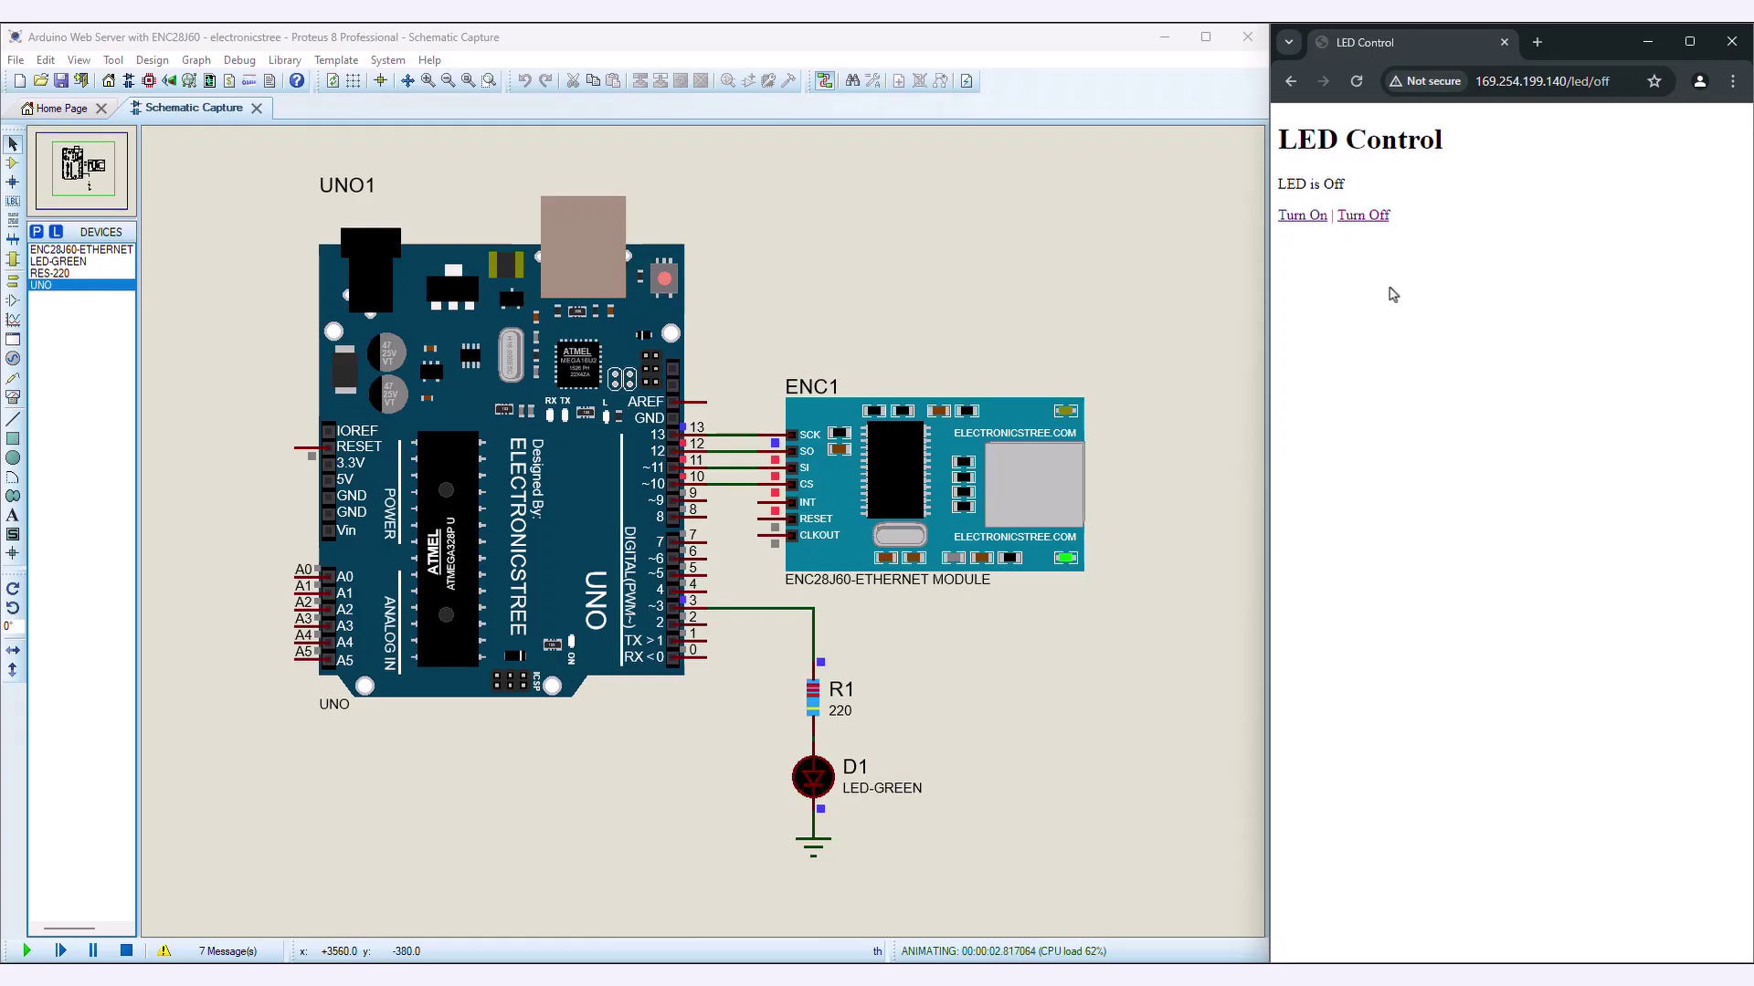
pyautogui.click(1300, 219)
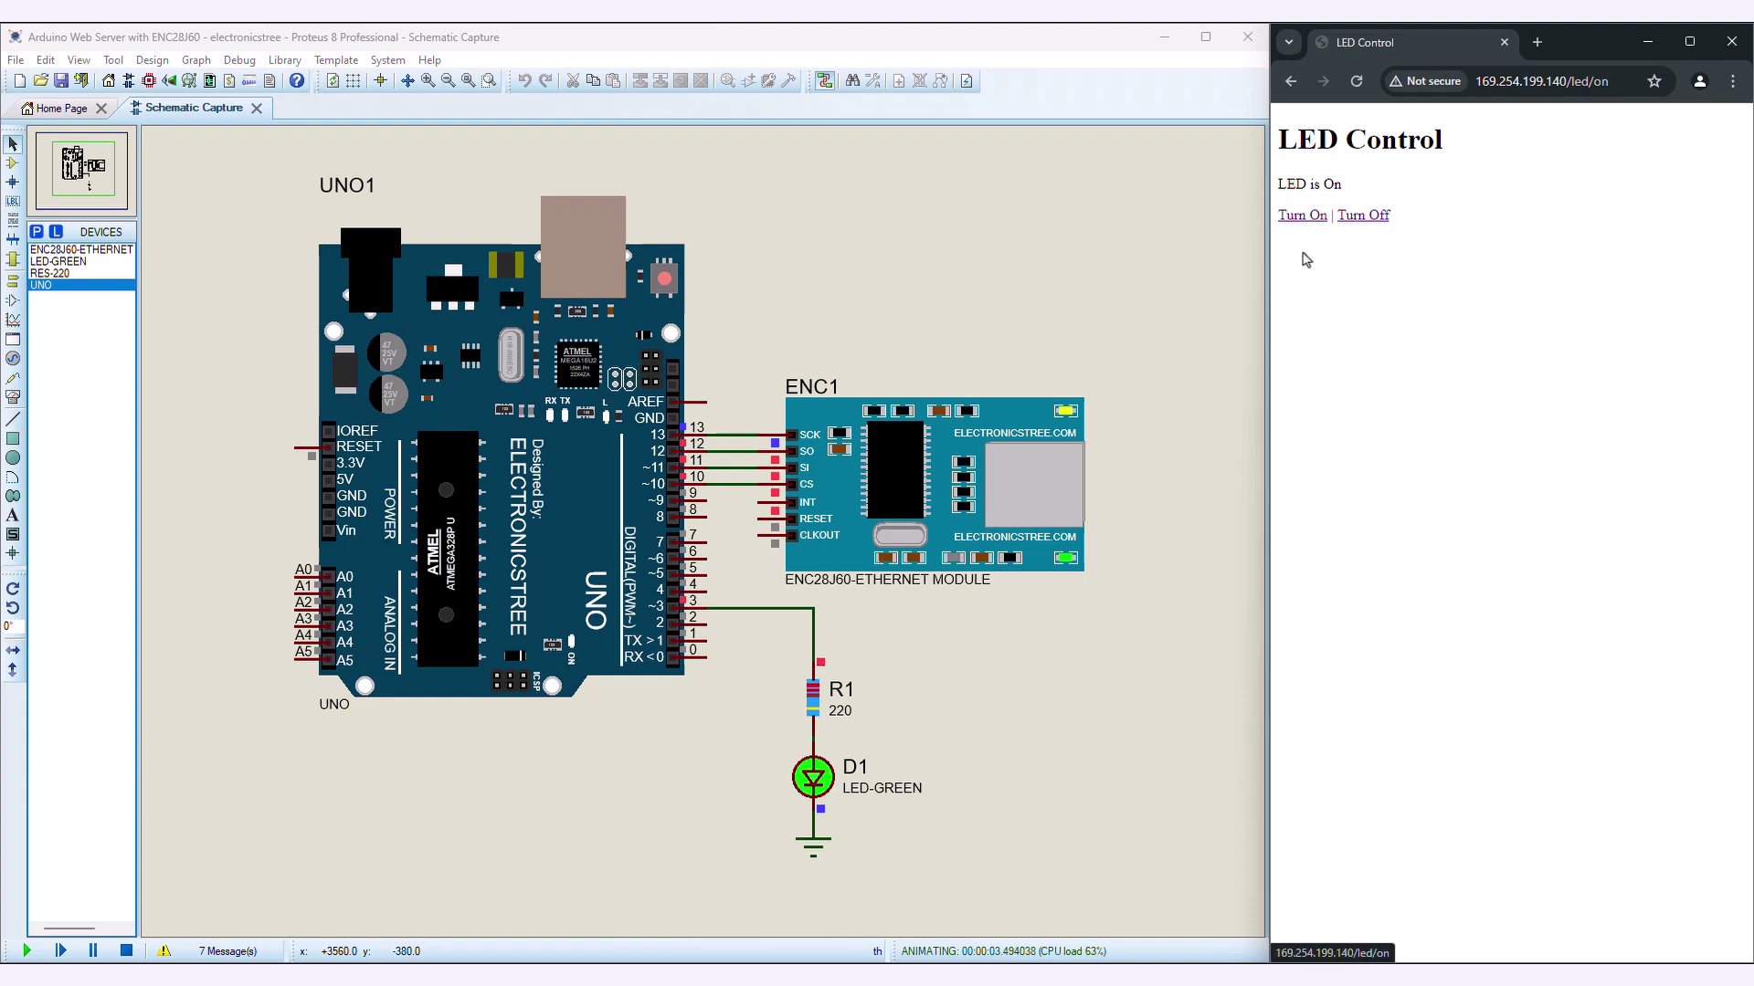
pyautogui.click(1374, 220)
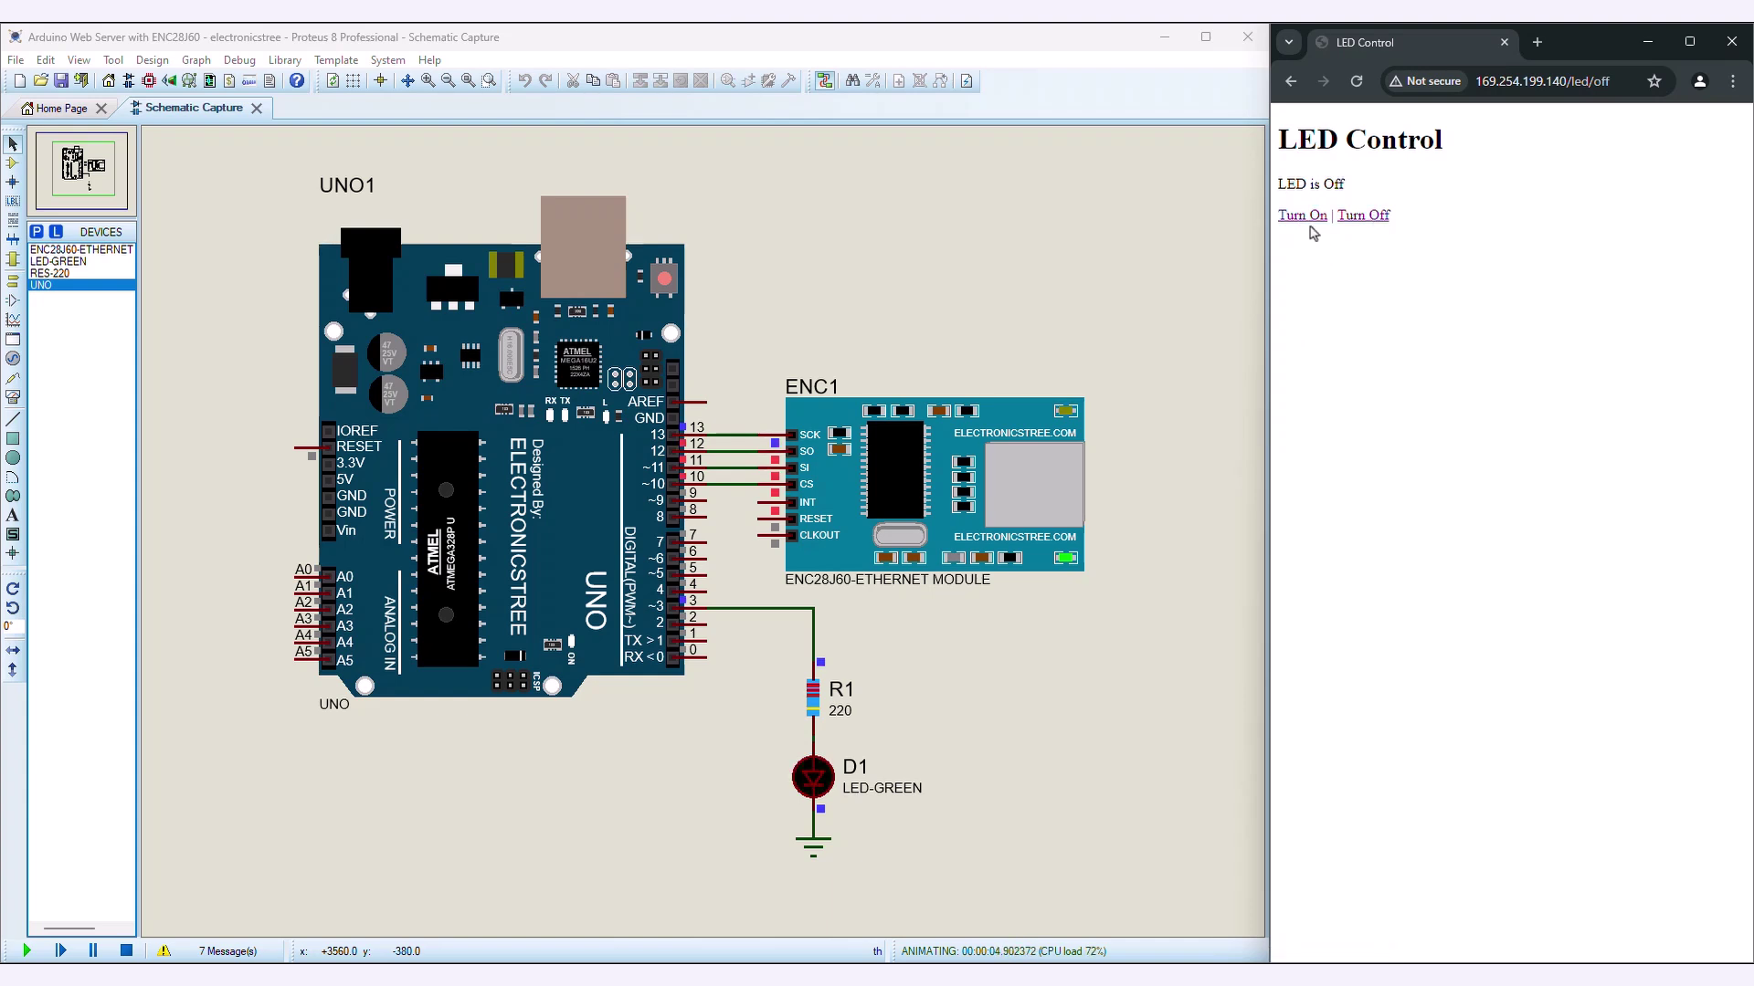
pyautogui.click(1306, 220)
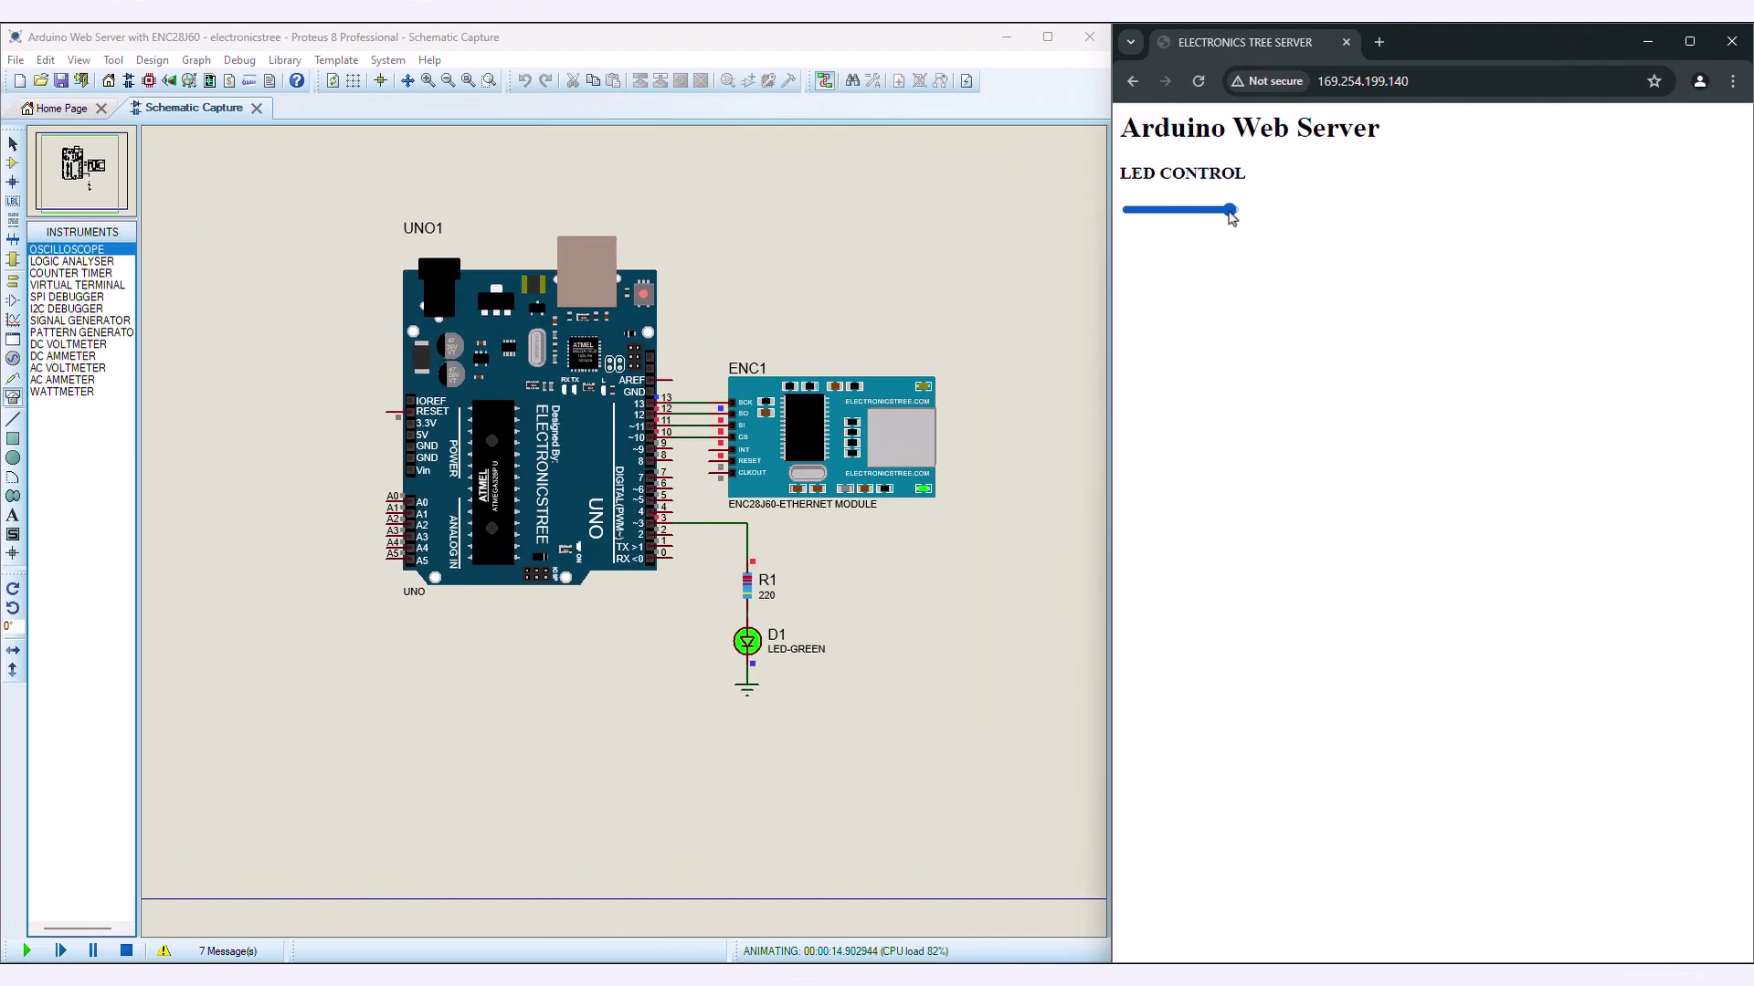
# Step: Lower the page slider, then bring the potentiometers to 0%, 100% and 32%
pyautogui.moveTo(1233, 215); pyautogui.dragTo(1194, 223)
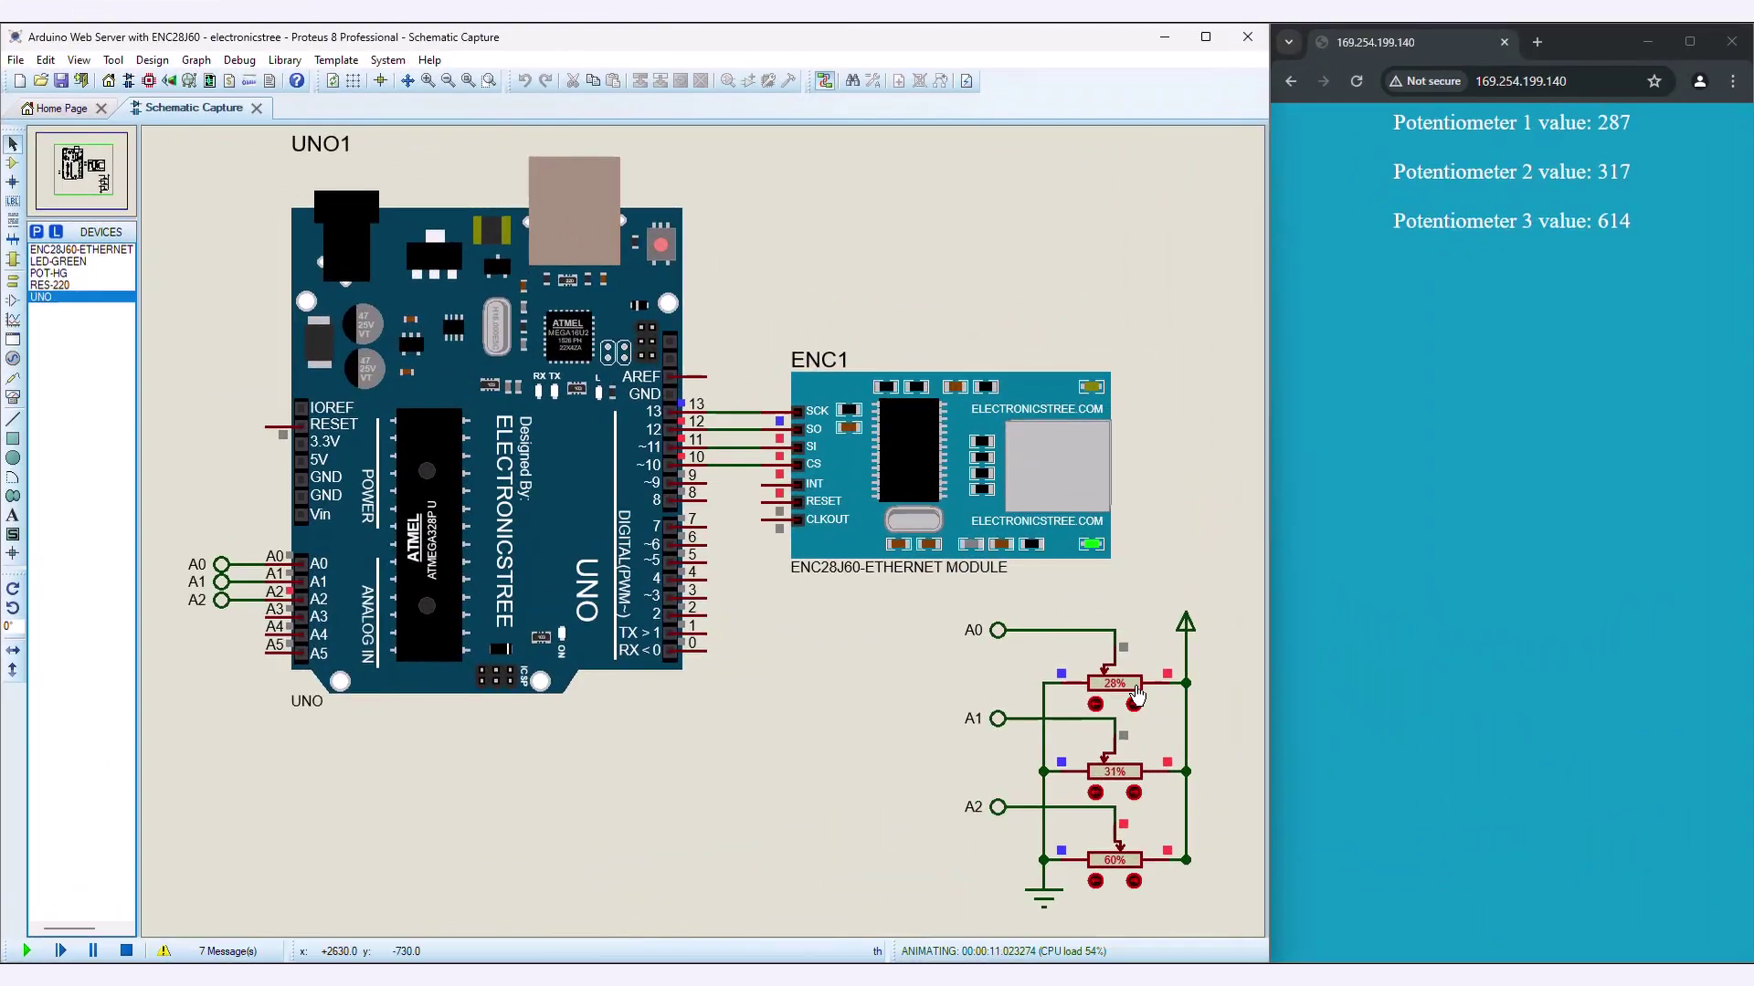
pyautogui.click(1129, 702)
pyautogui.click(1135, 789)
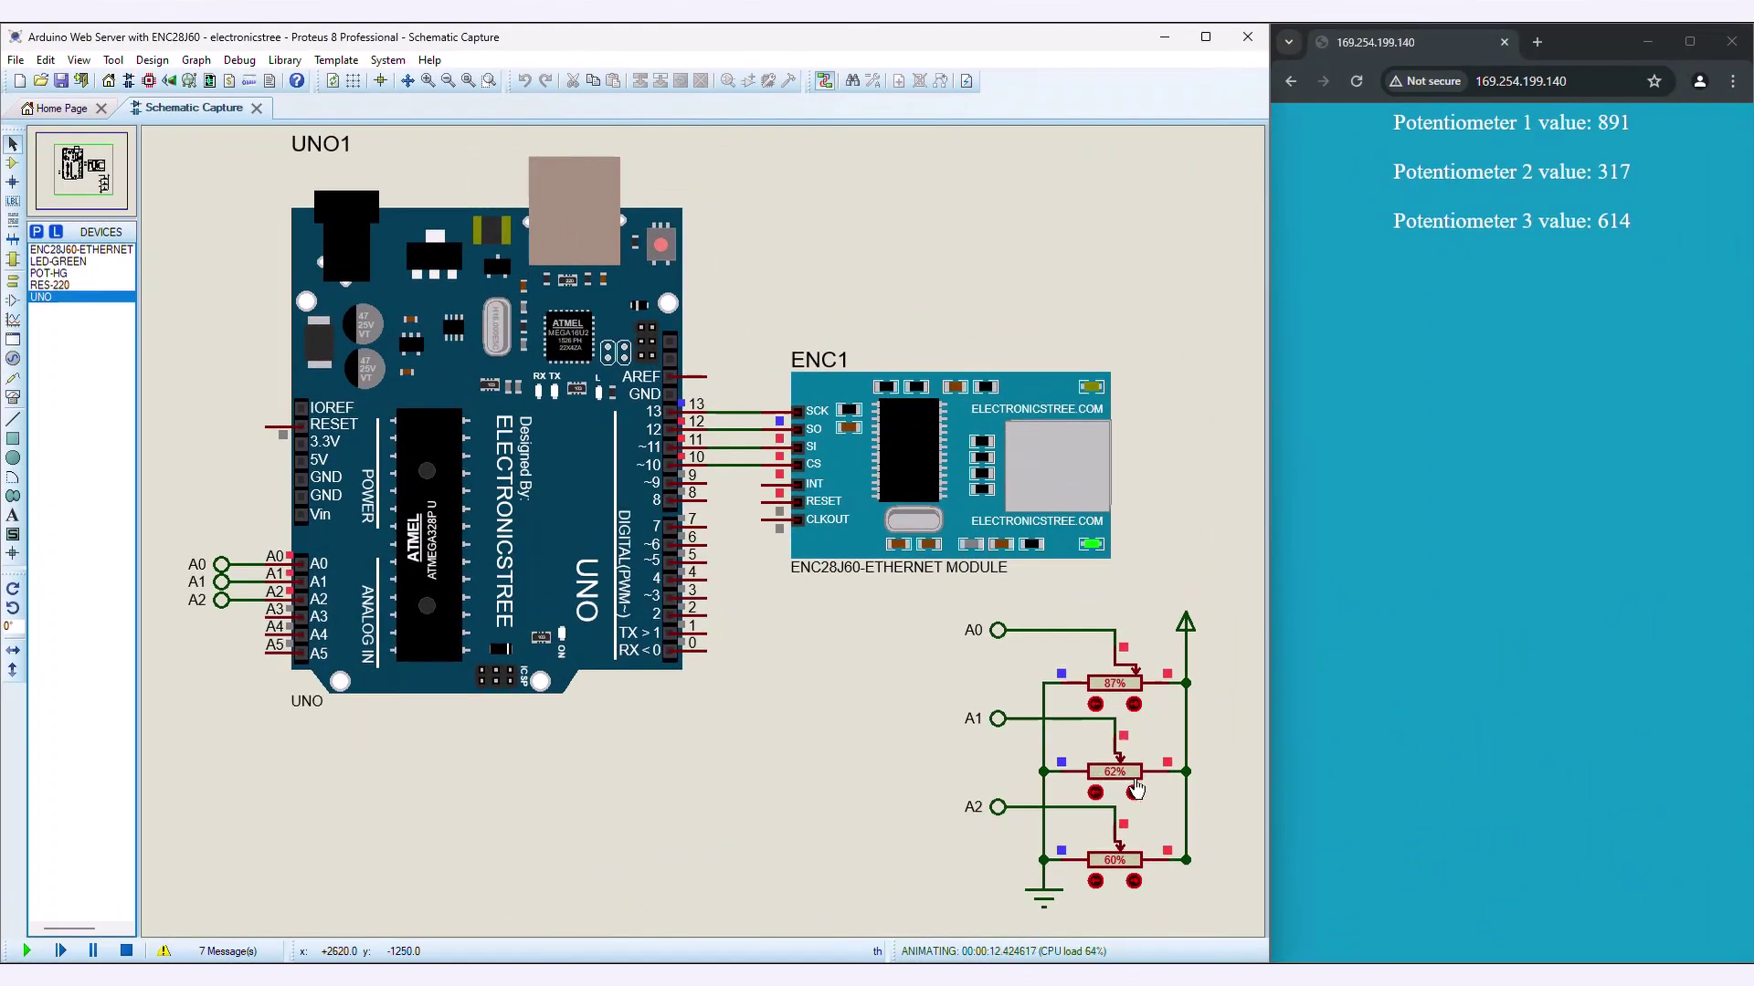
pyautogui.click(1096, 881)
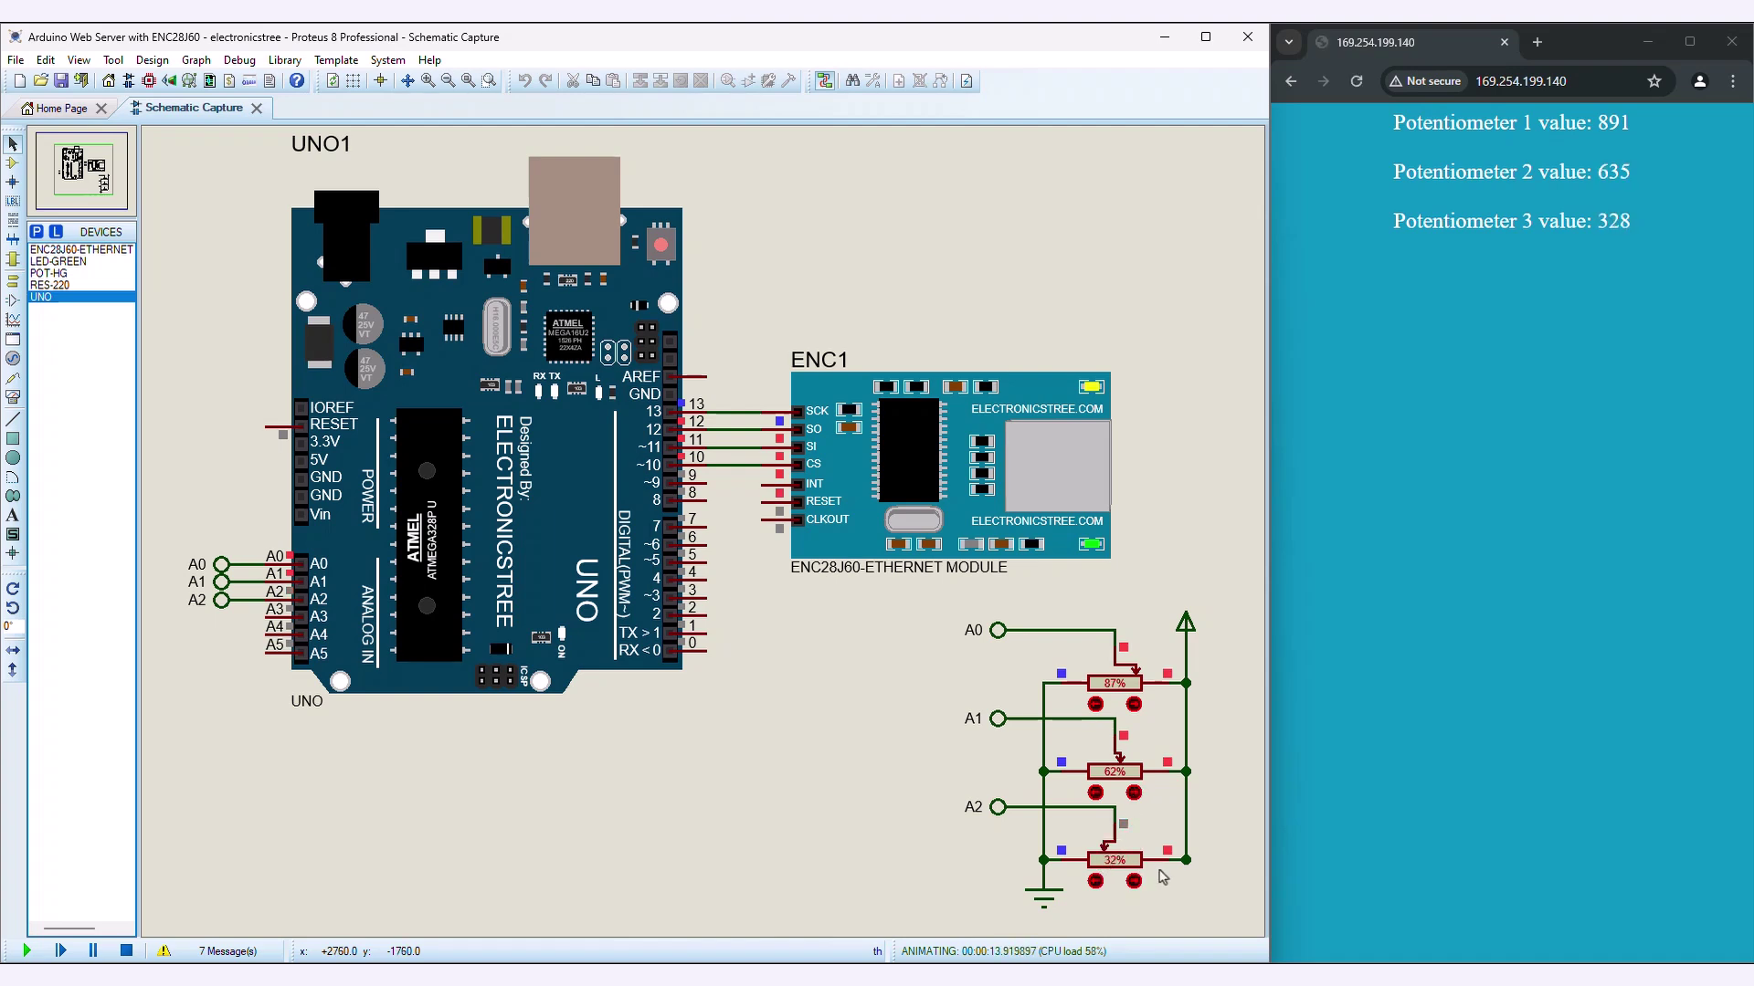
pyautogui.click(1145, 772)
pyautogui.click(1089, 700)
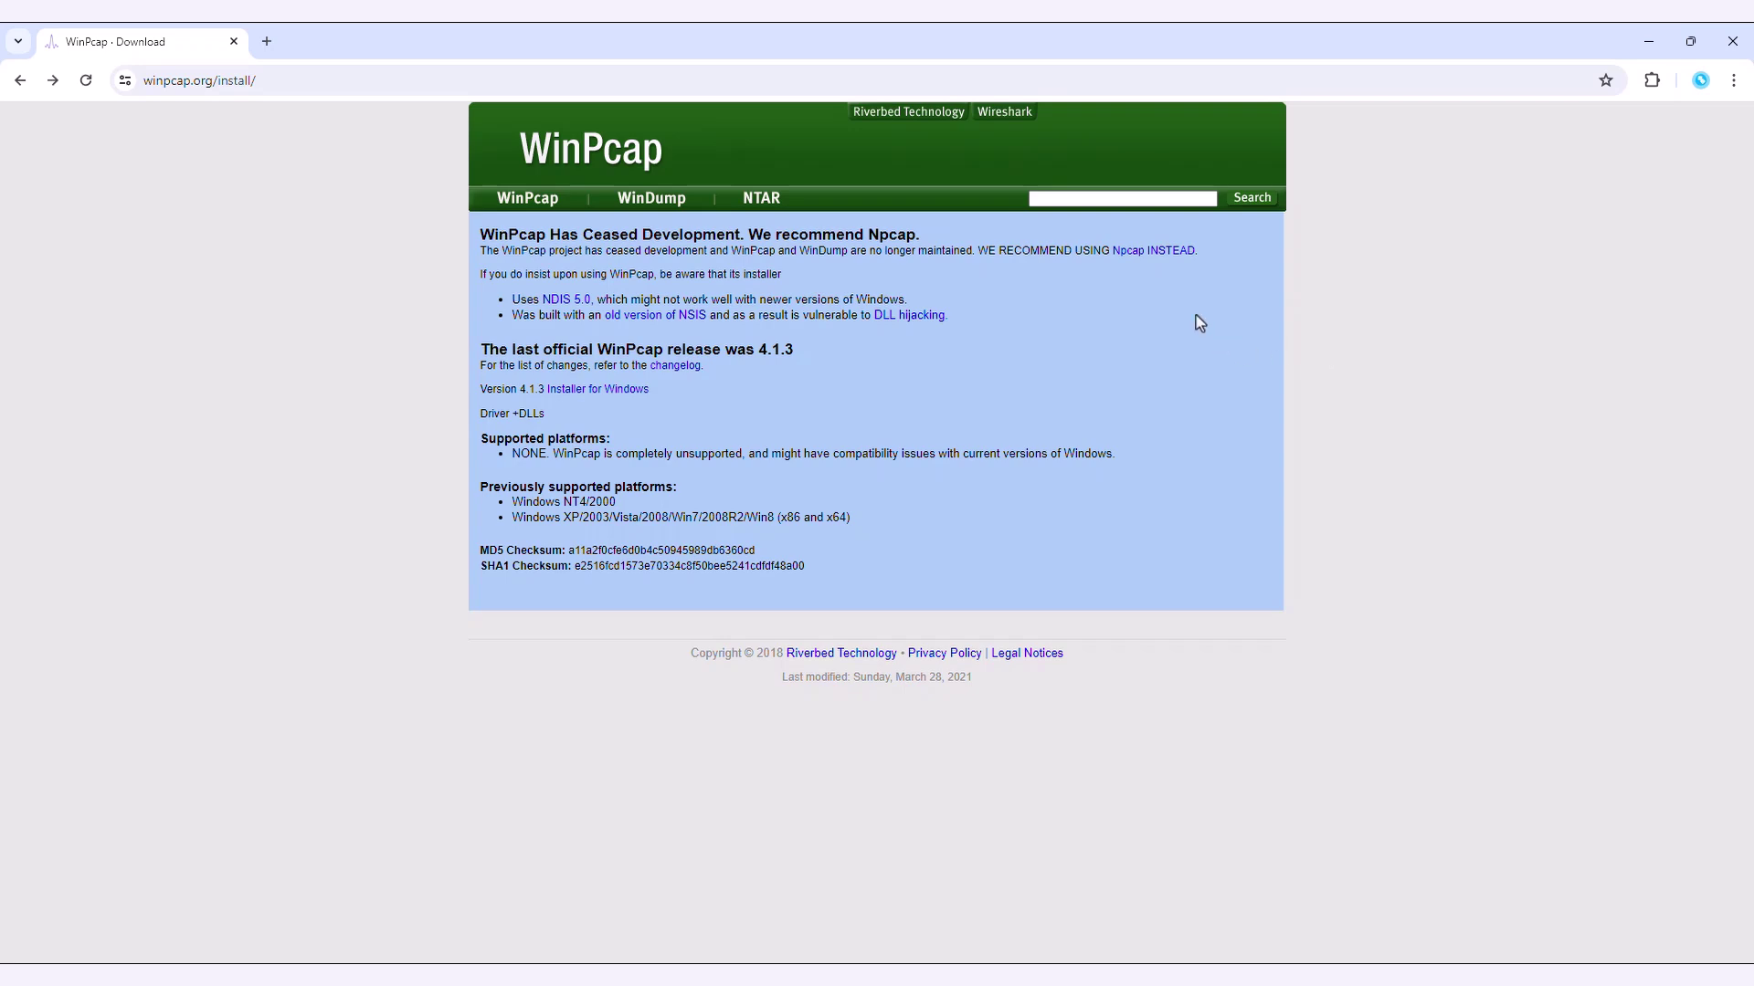
# Step: Follow the Npcap link from WinPcap and download the Npcap 1.79 installer
pyautogui.click(1154, 252)
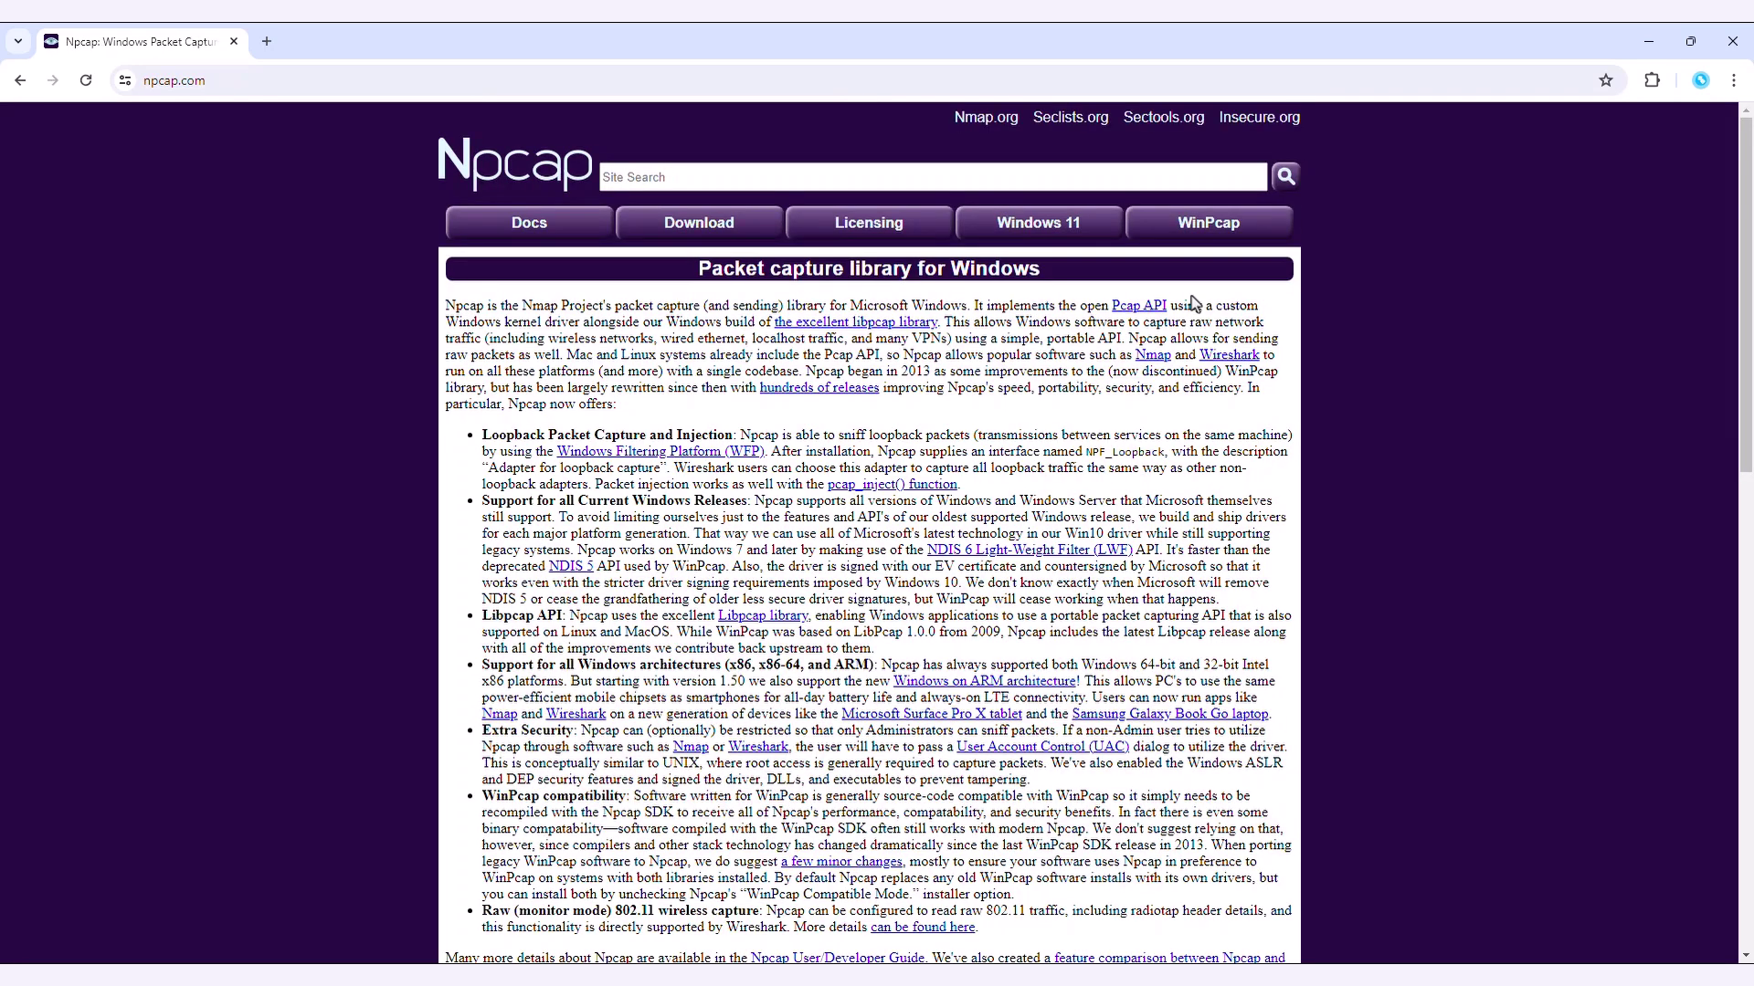
pyautogui.click(676, 229)
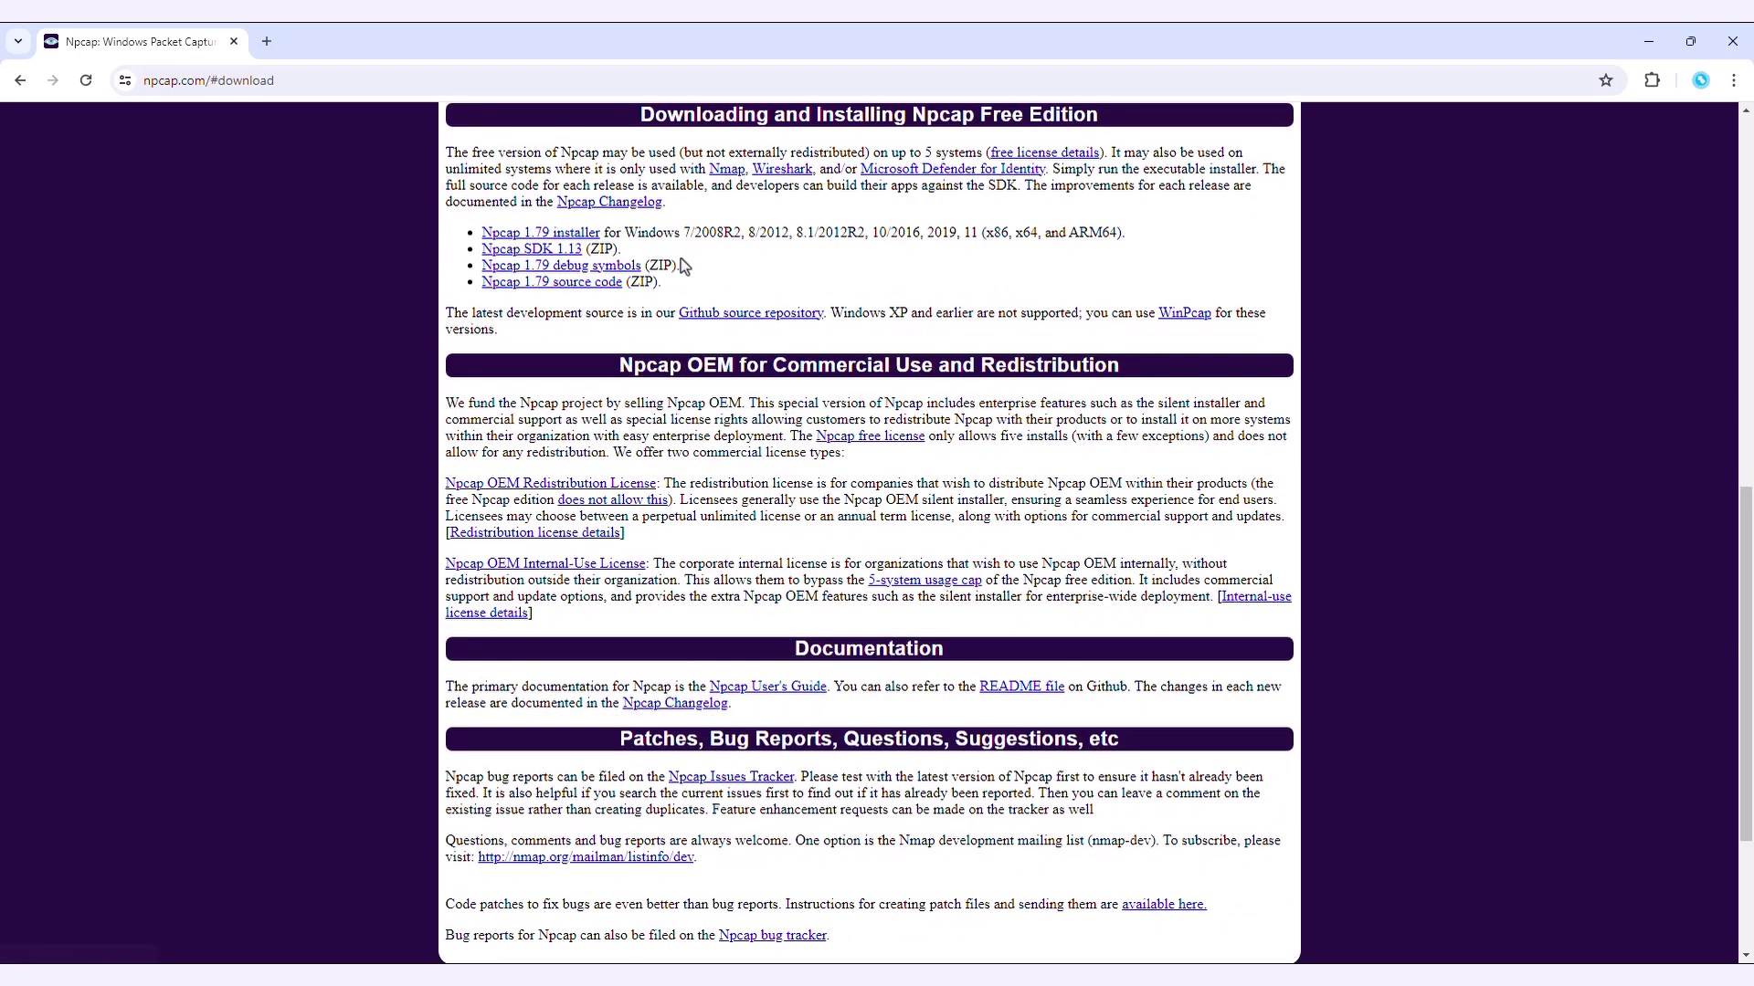
pyautogui.click(547, 245)
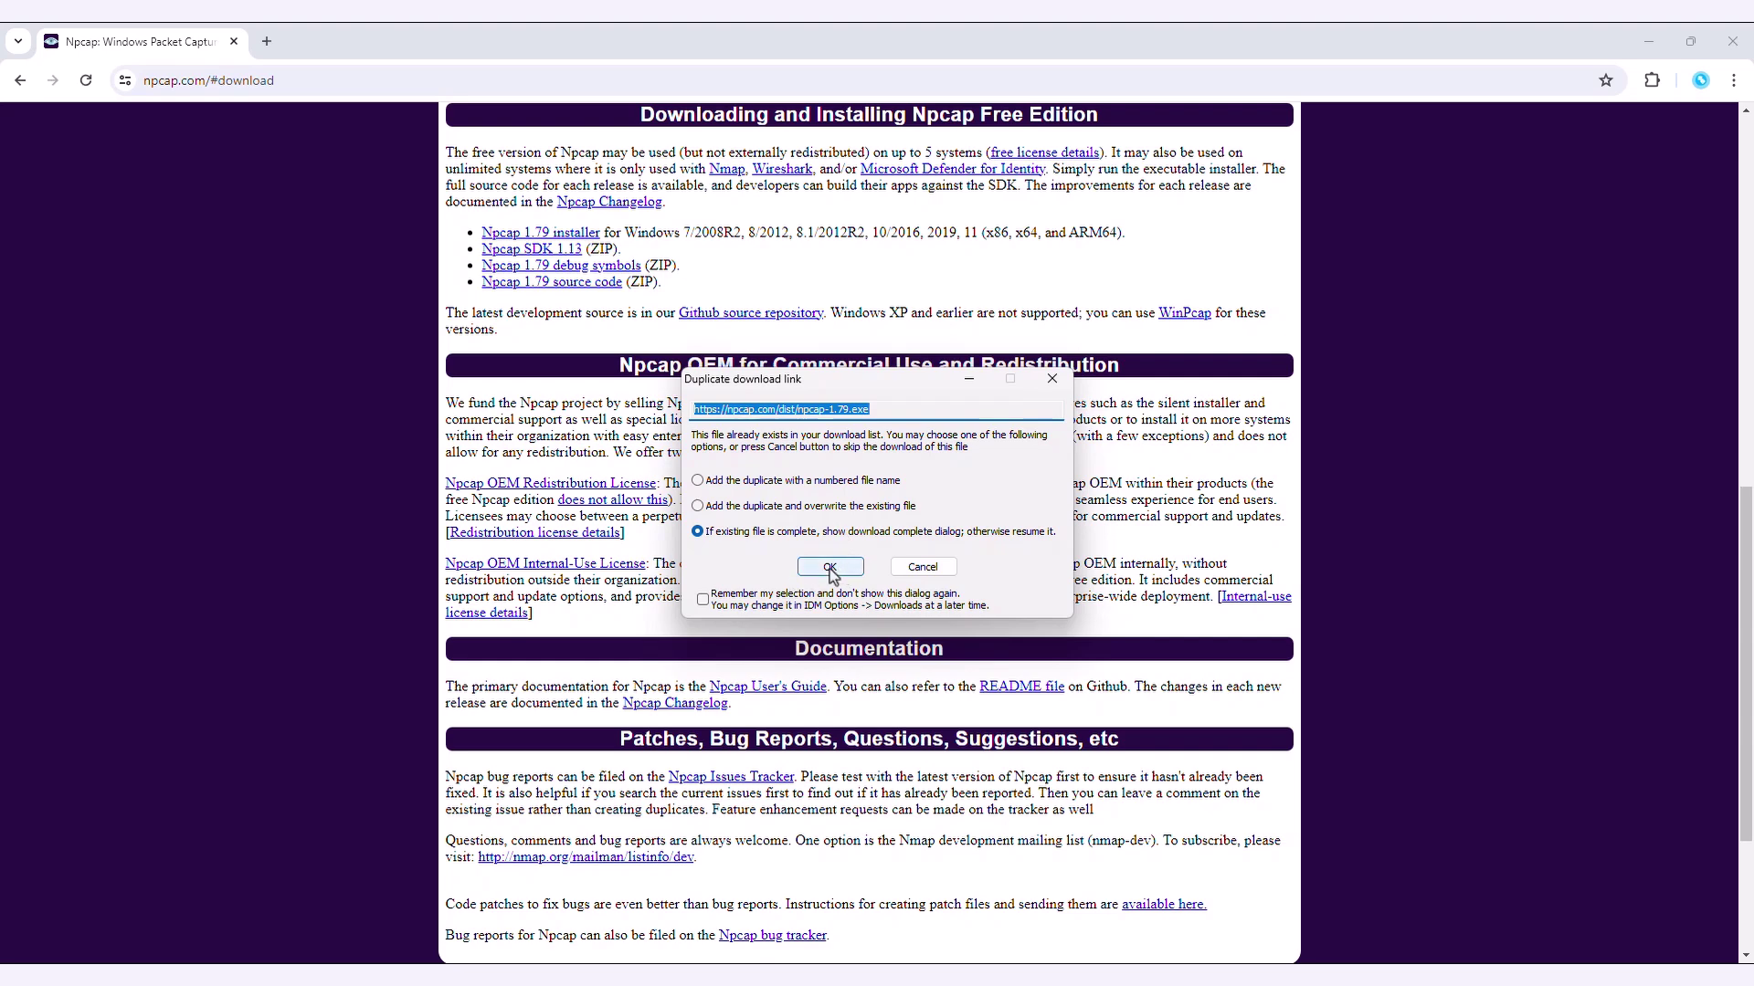
# Step: Re-download npcap-1.79.exe and reinstall it, accepting the license, with WinPcap API-compatible mode on
pyautogui.click(830, 568)
pyautogui.click(748, 563)
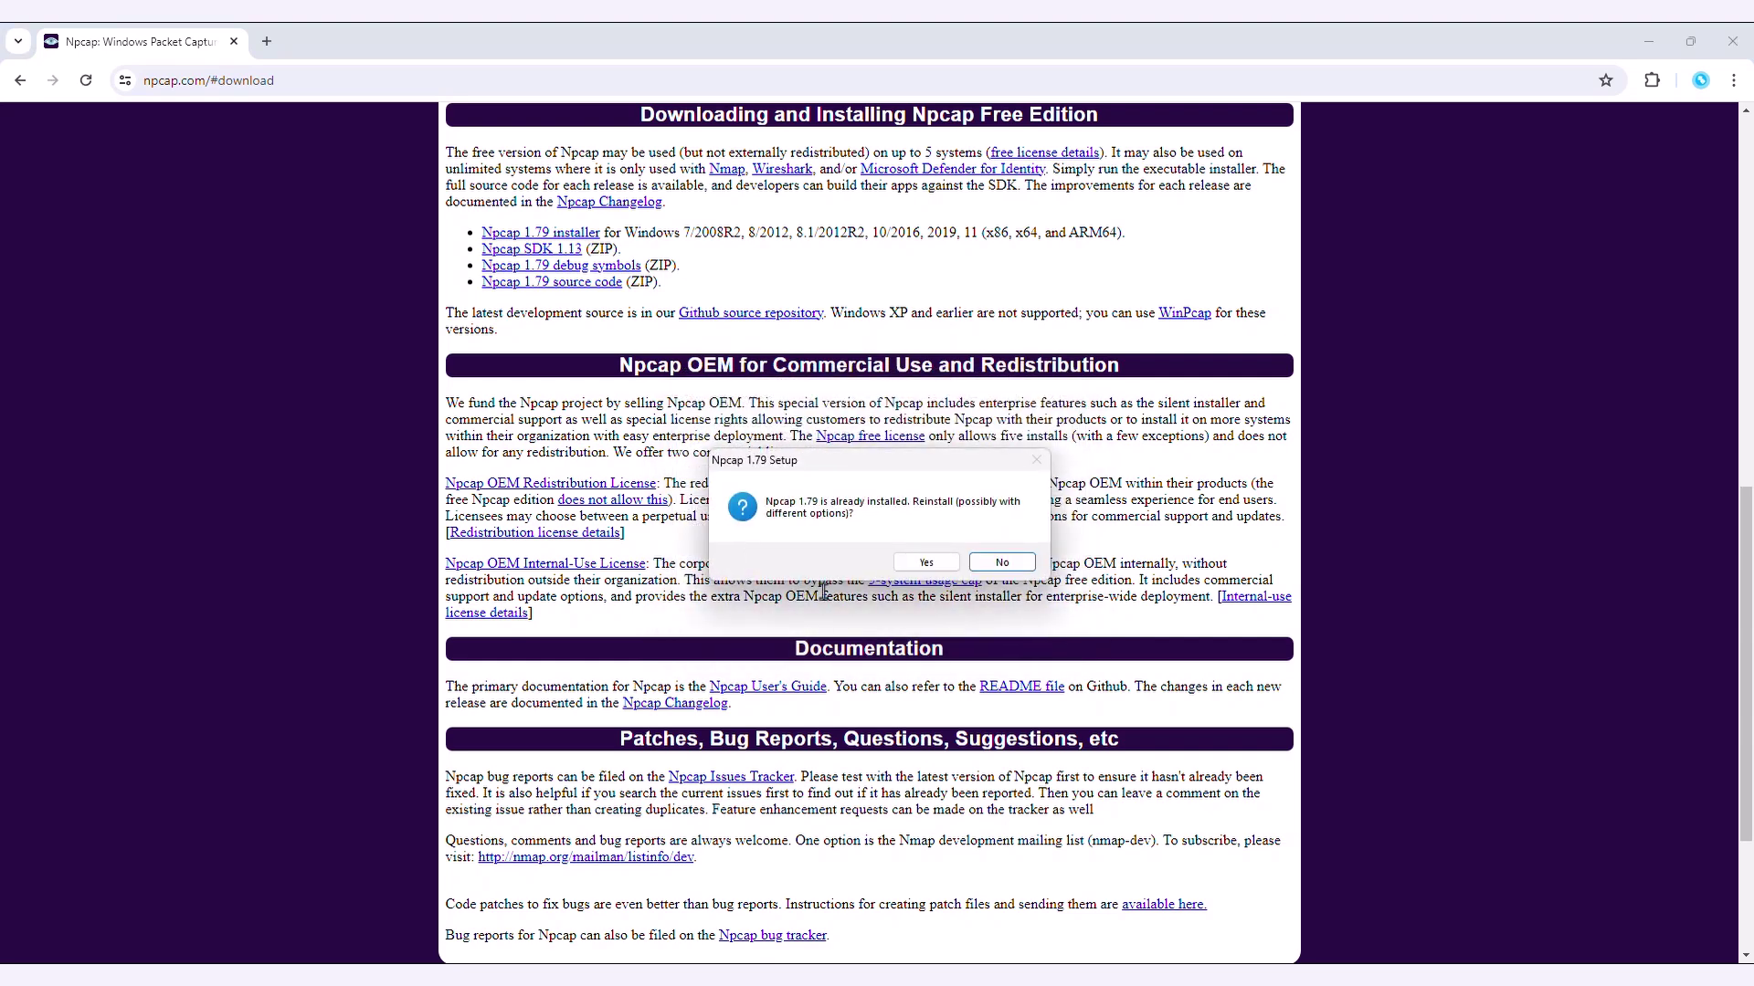
pyautogui.click(919, 572)
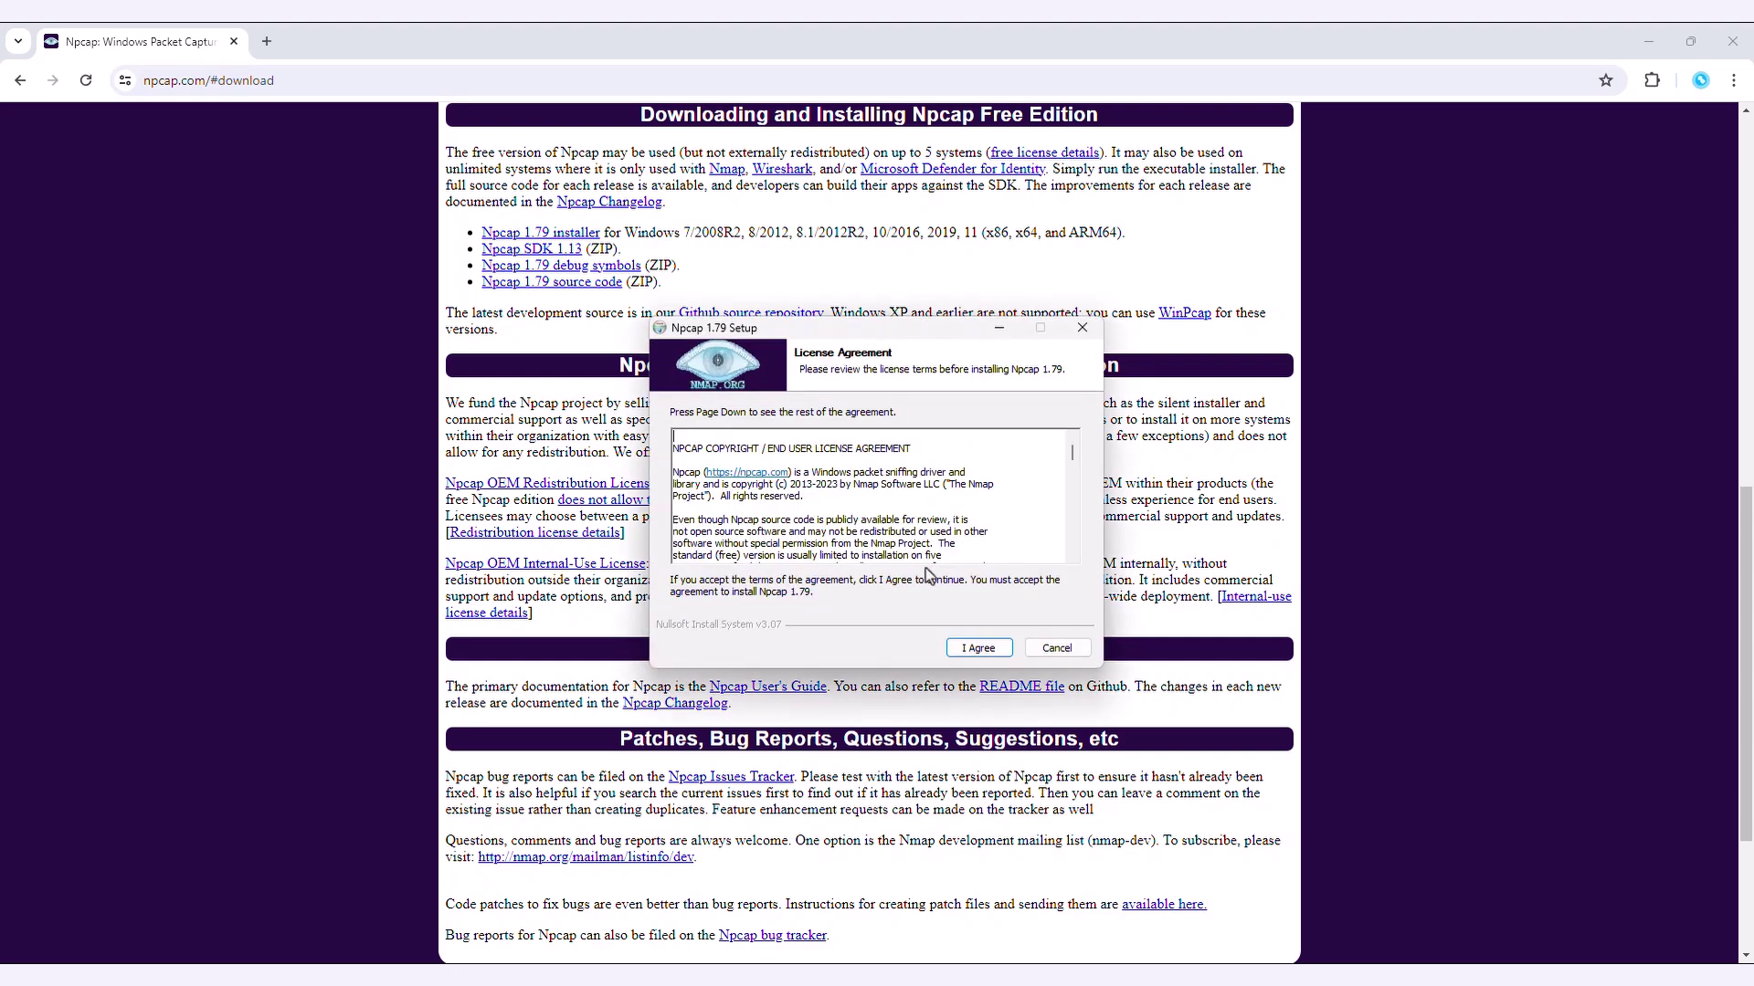
pyautogui.click(978, 649)
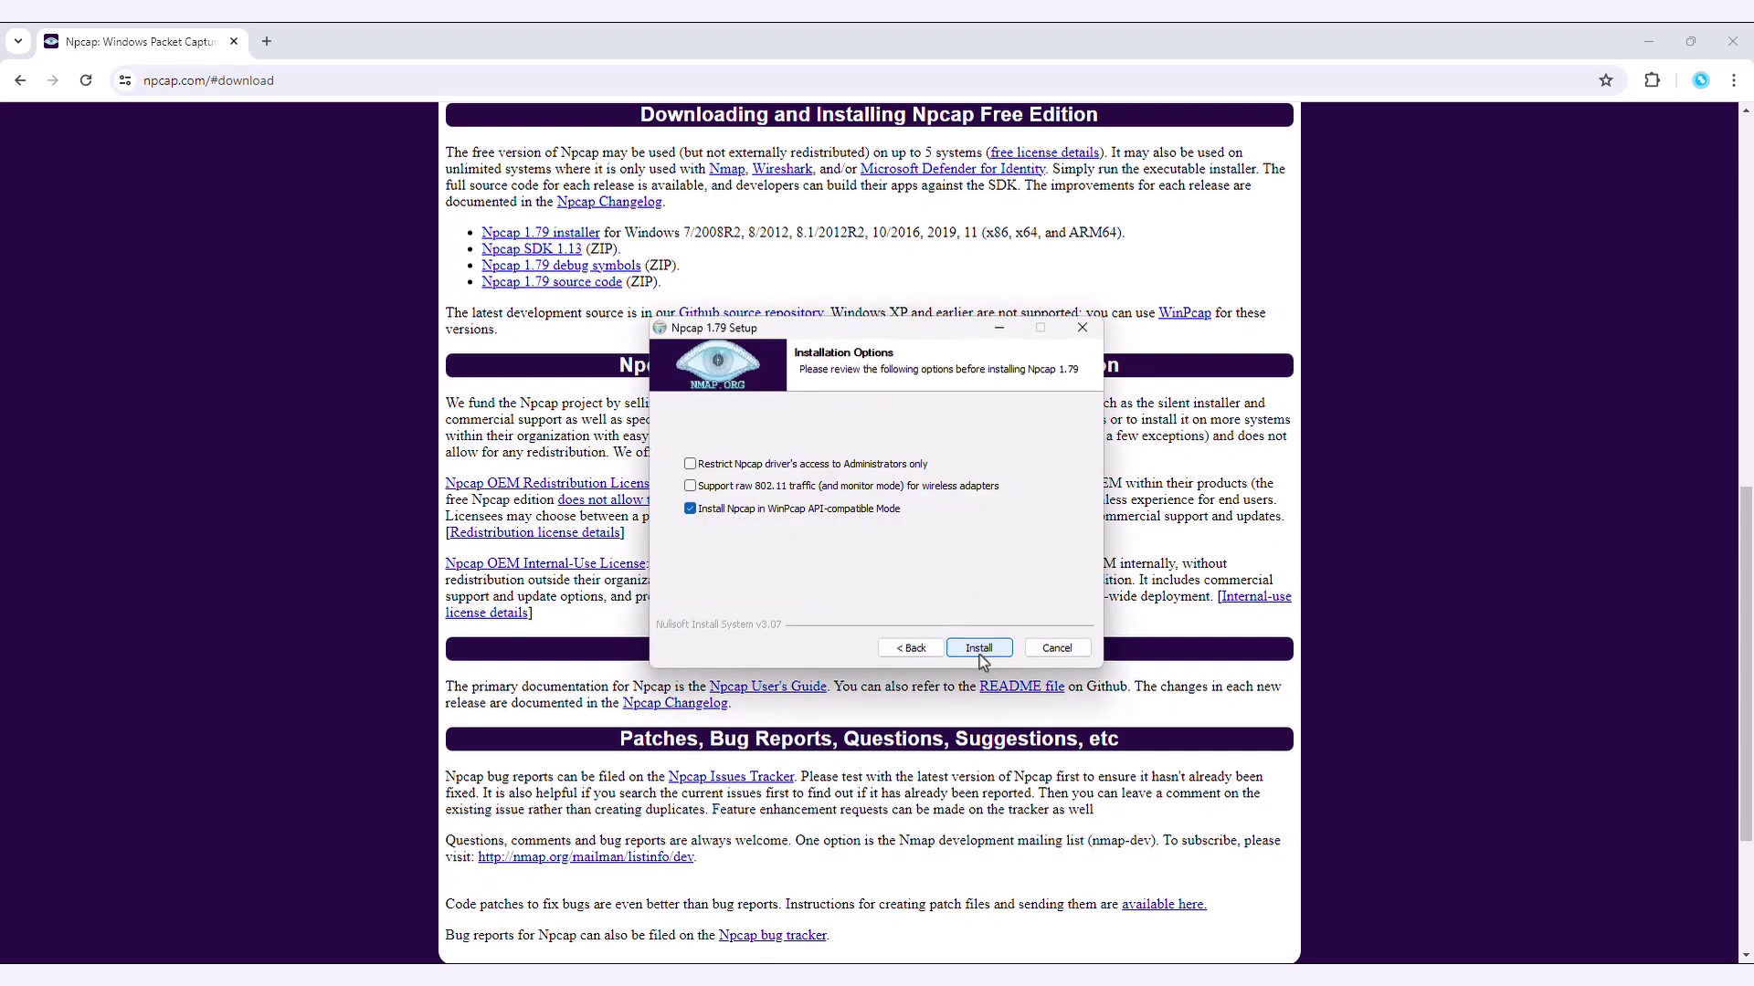
pyautogui.click(977, 650)
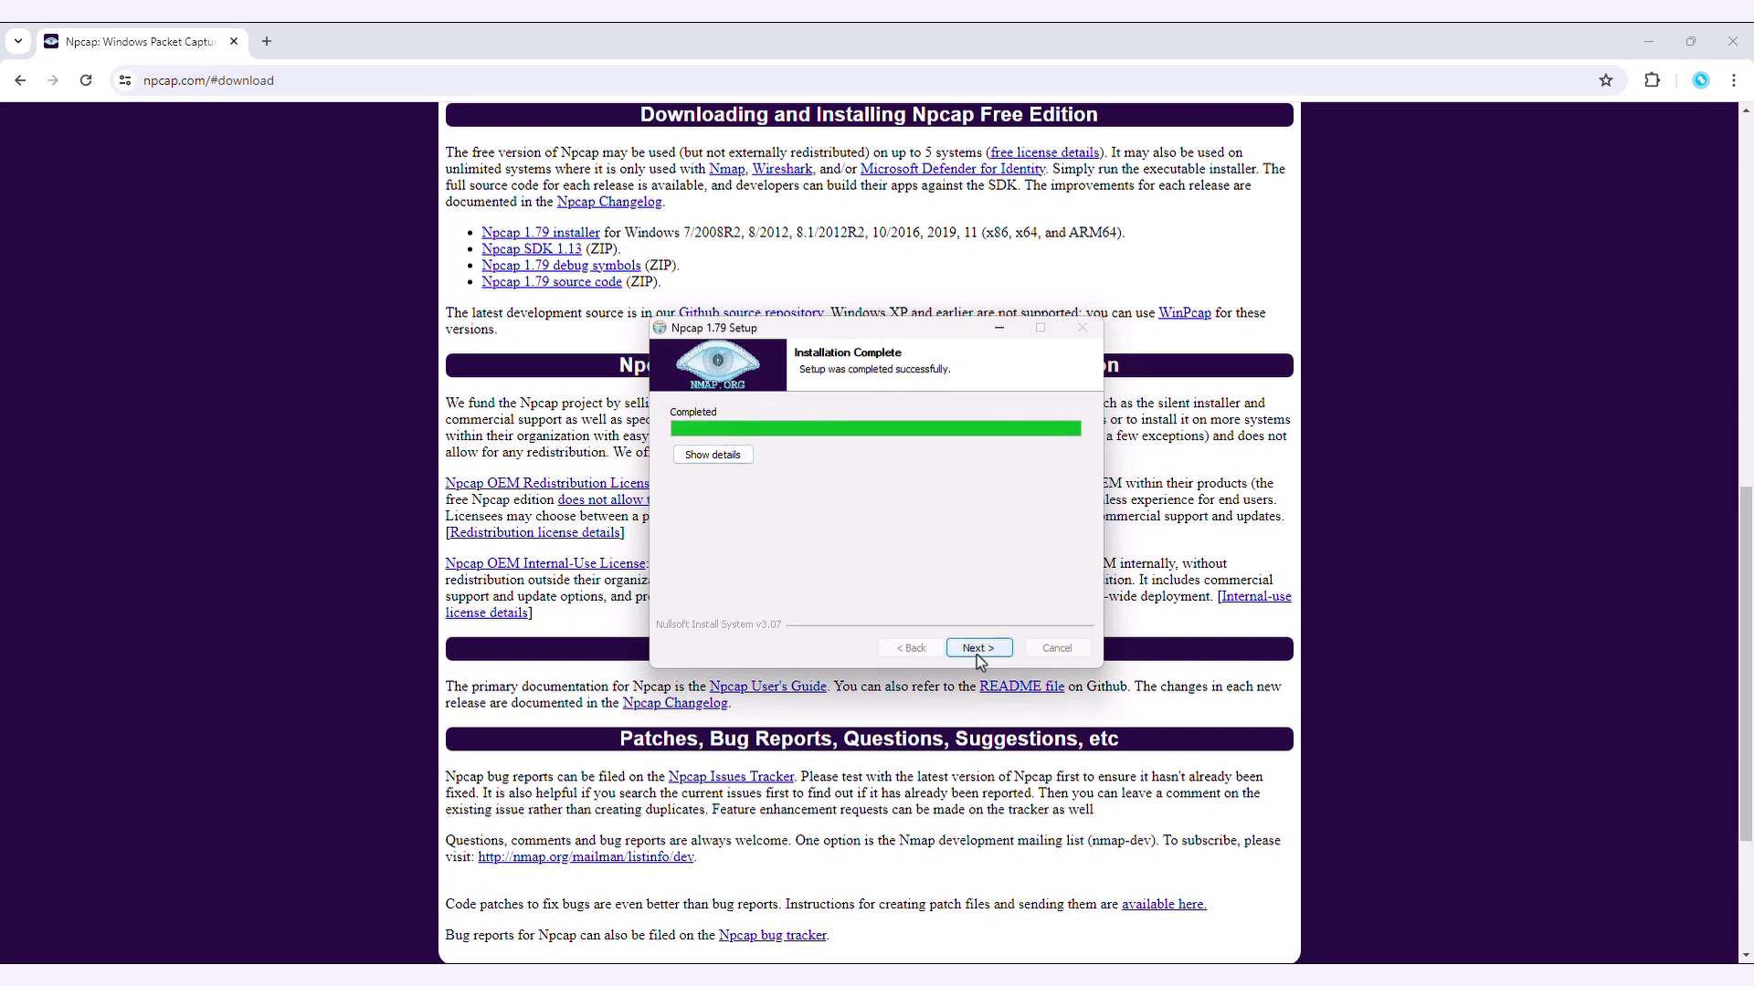
pyautogui.click(978, 649)
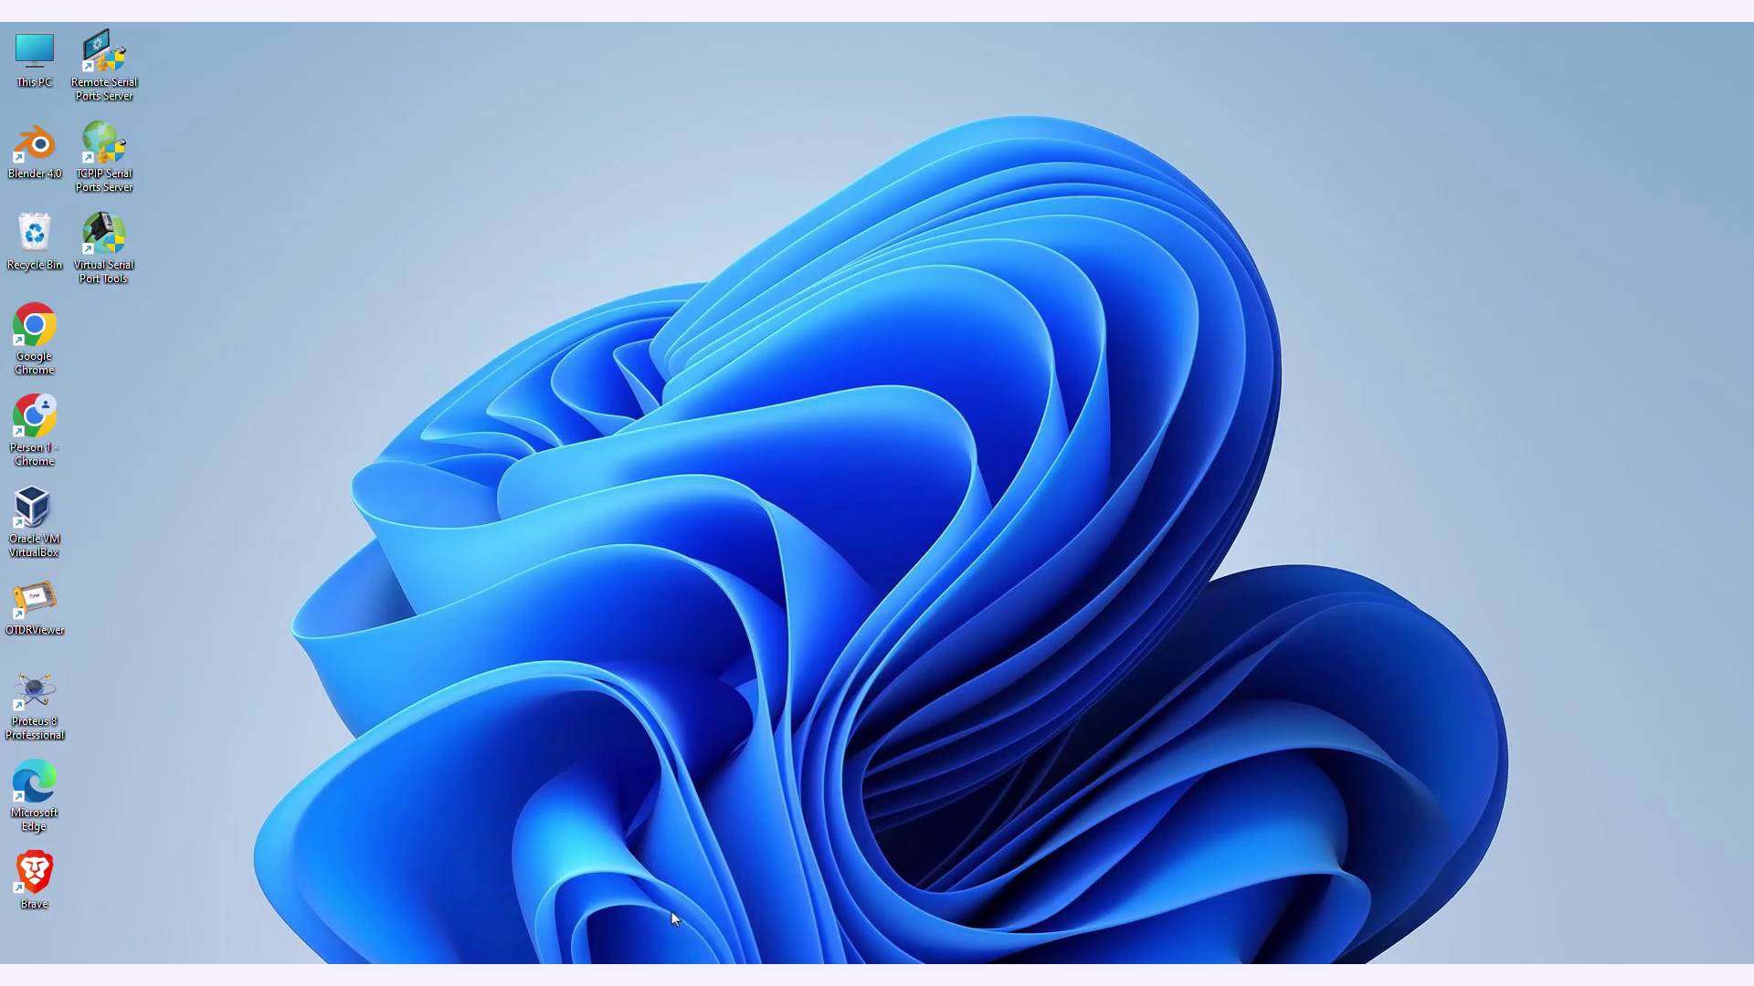
# Step: Go from Start through Control Panel and Network and Sharing Center to Change adapter settings
pyautogui.press('super')
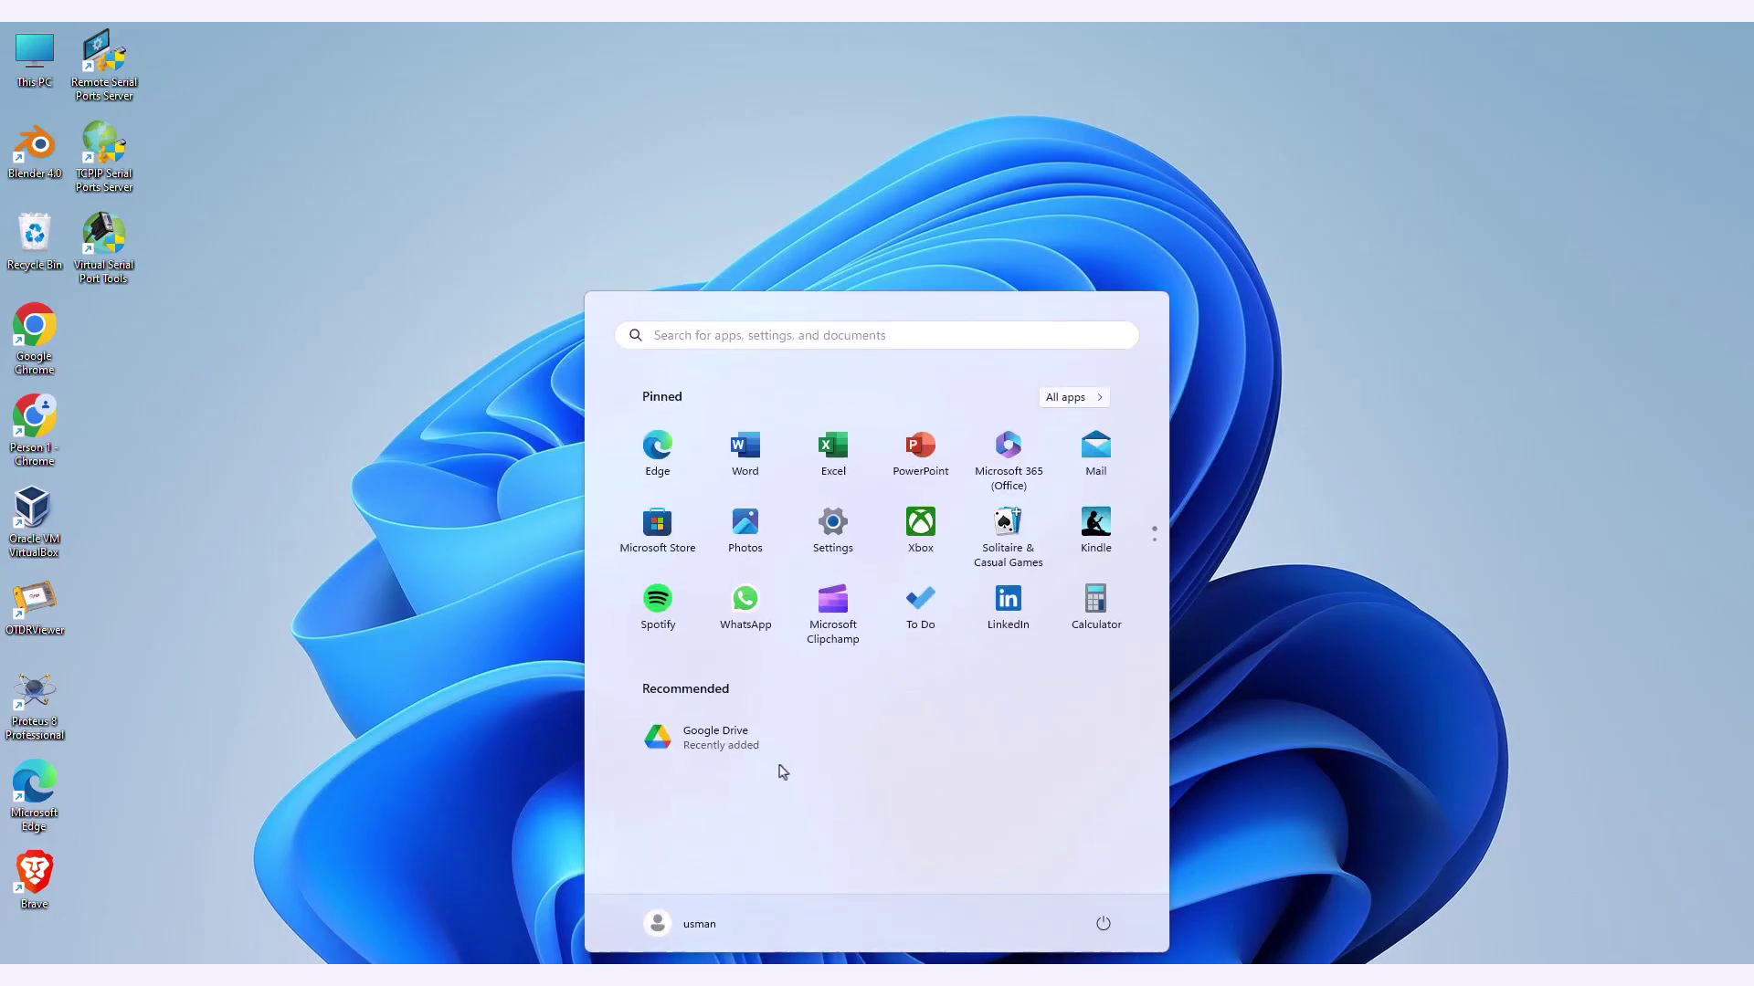
pyautogui.scroll(-1, 819, 570)
pyautogui.scroll(-1, 819, 570)
pyautogui.click(687, 532)
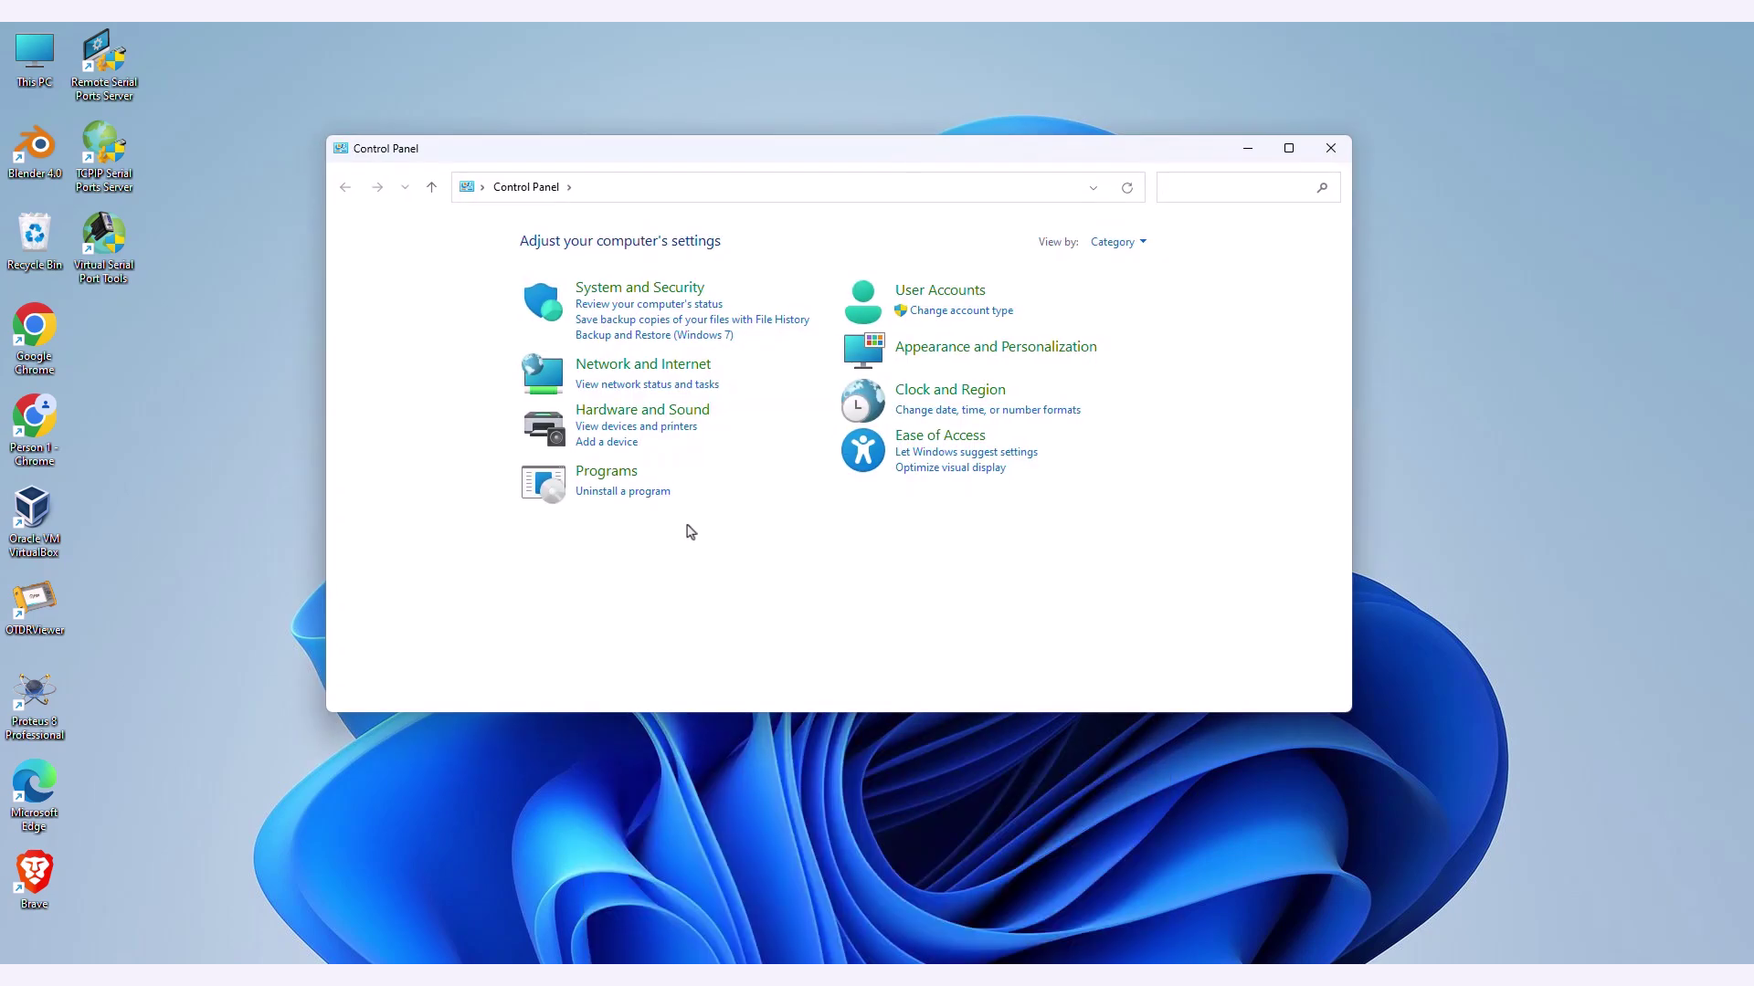
pyautogui.click(636, 376)
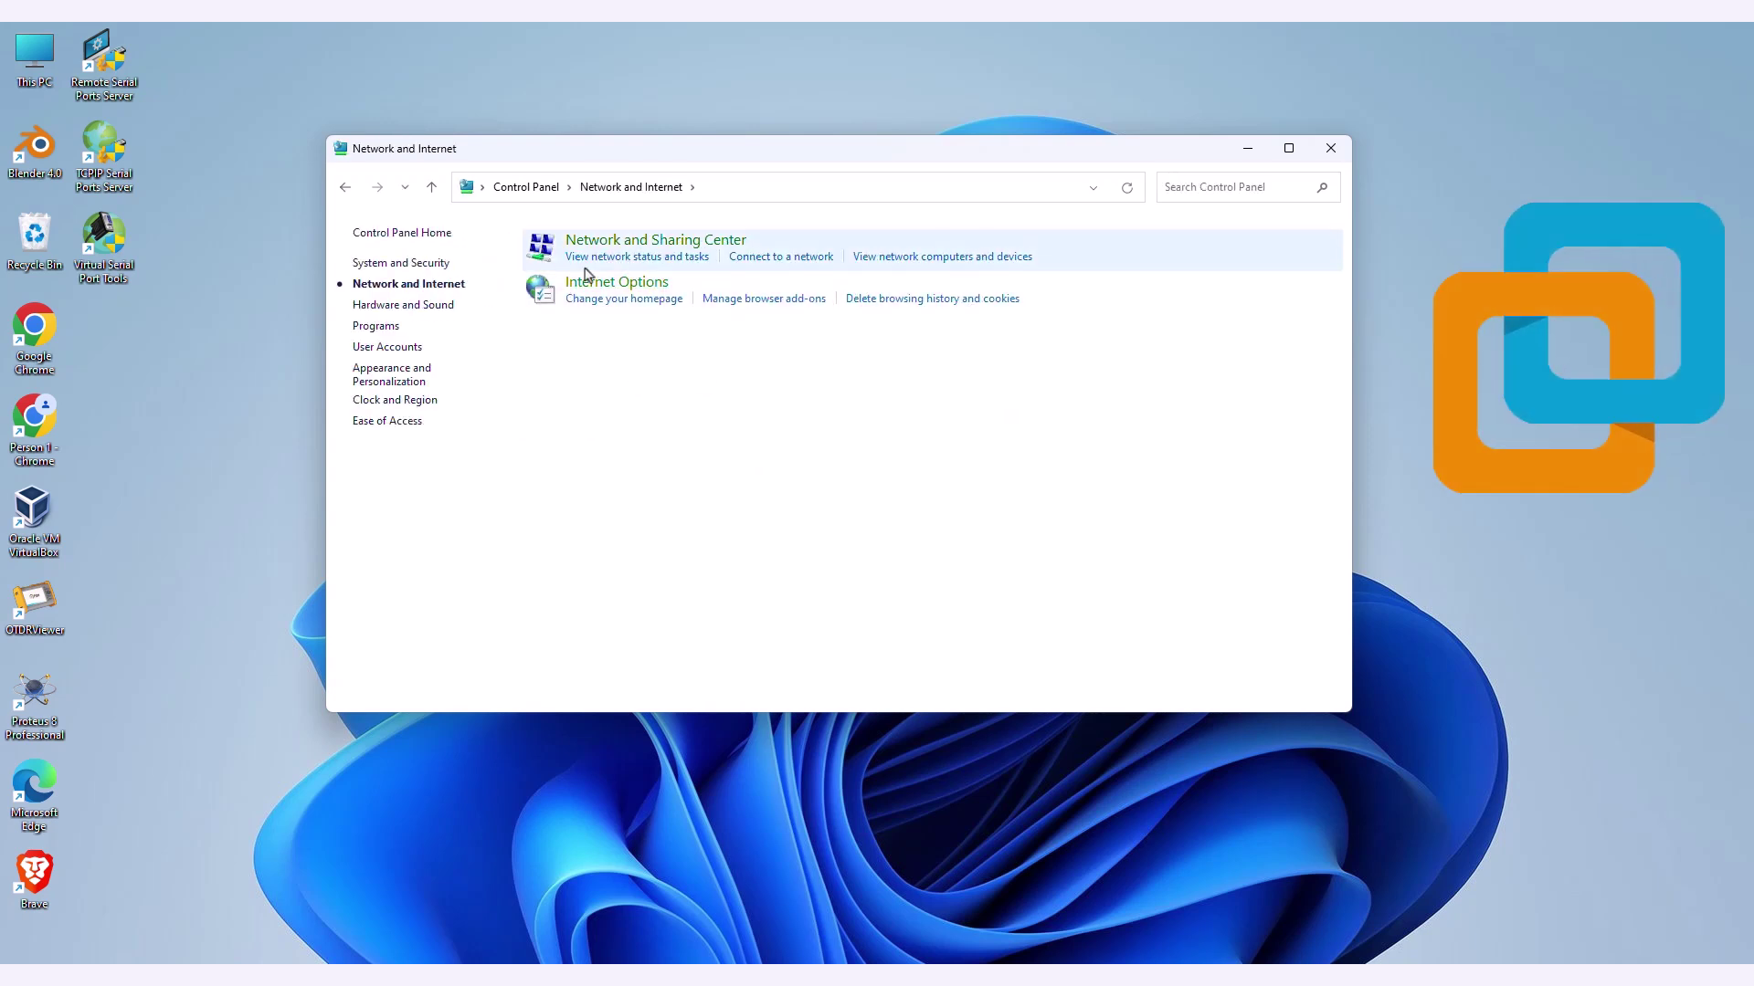
pyautogui.click(595, 243)
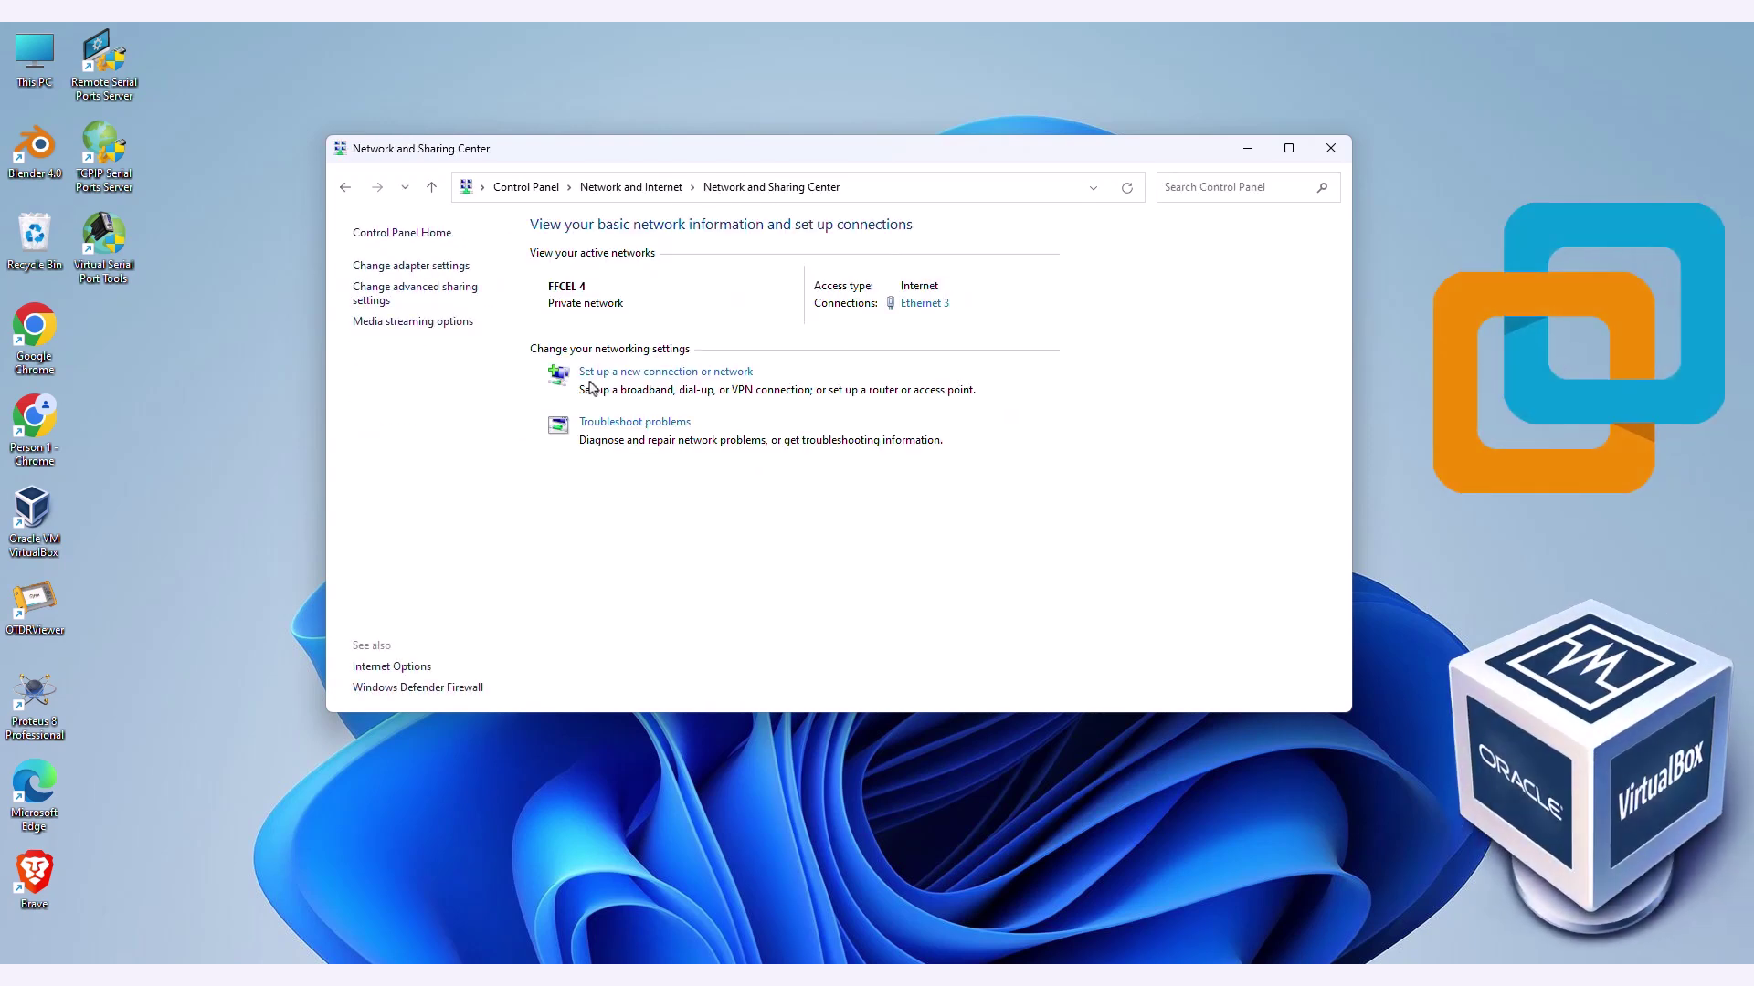
pyautogui.click(409, 267)
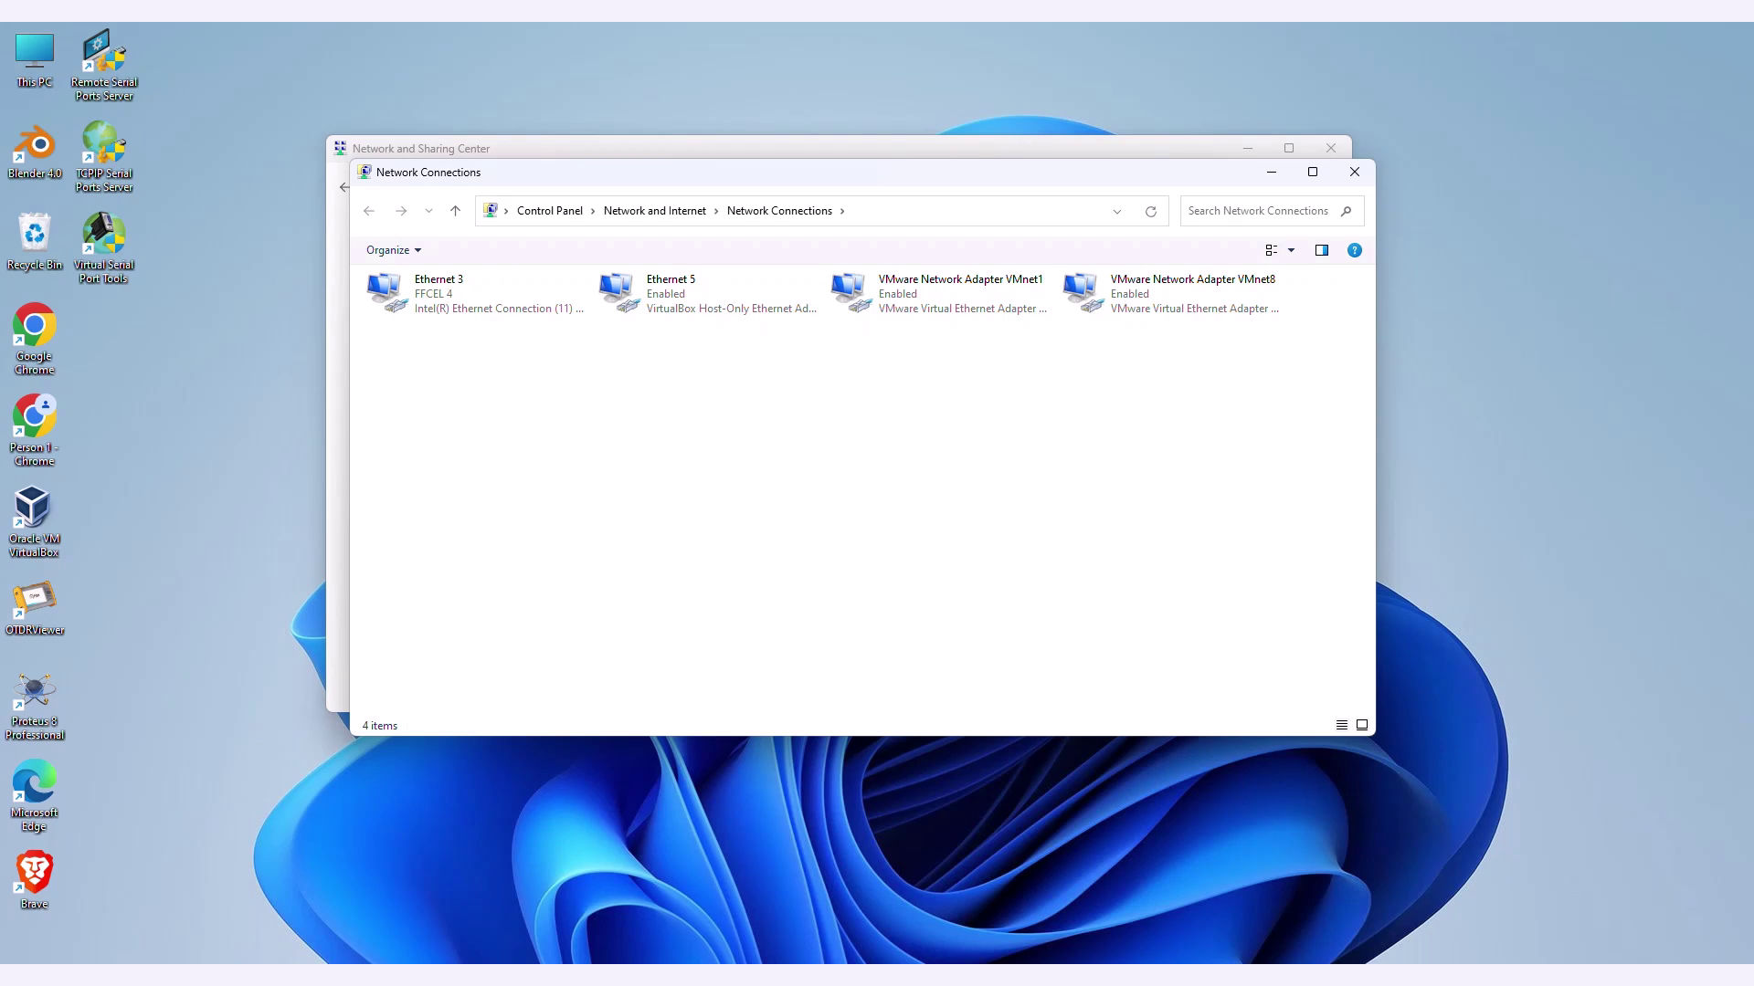
# Step: Open Computer Management from the Win+X menu and move its window lower right
pyautogui.press('super+x')
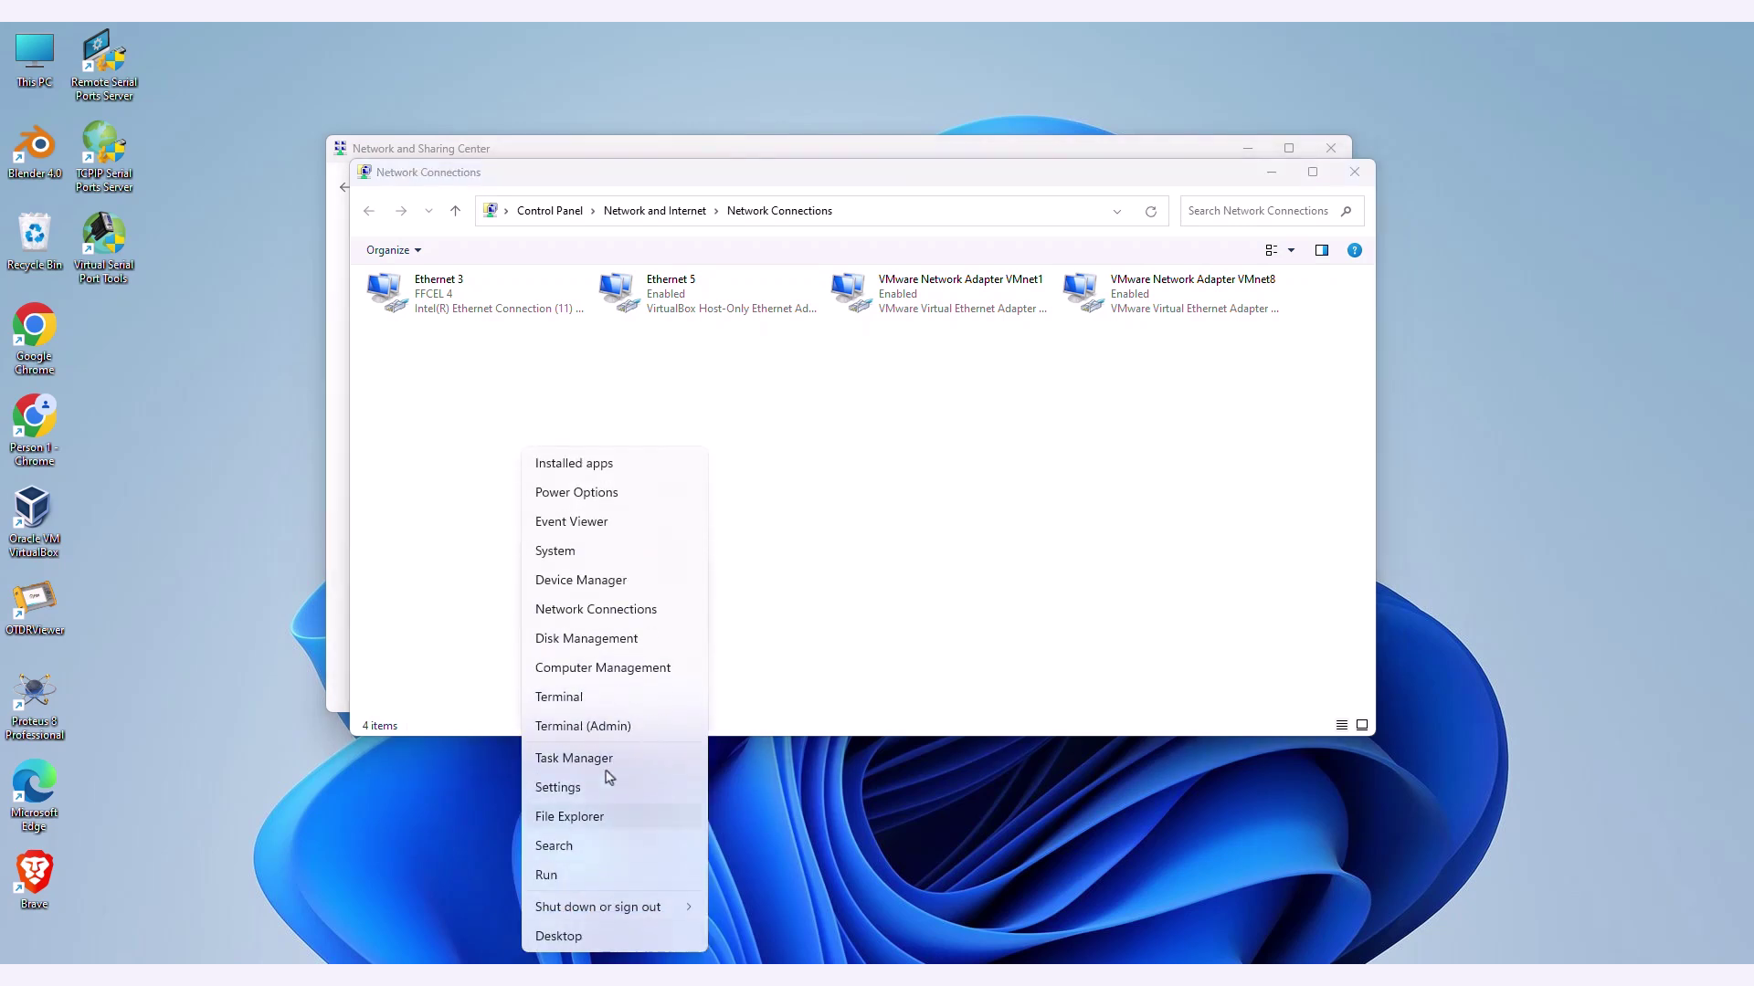
pyautogui.click(599, 671)
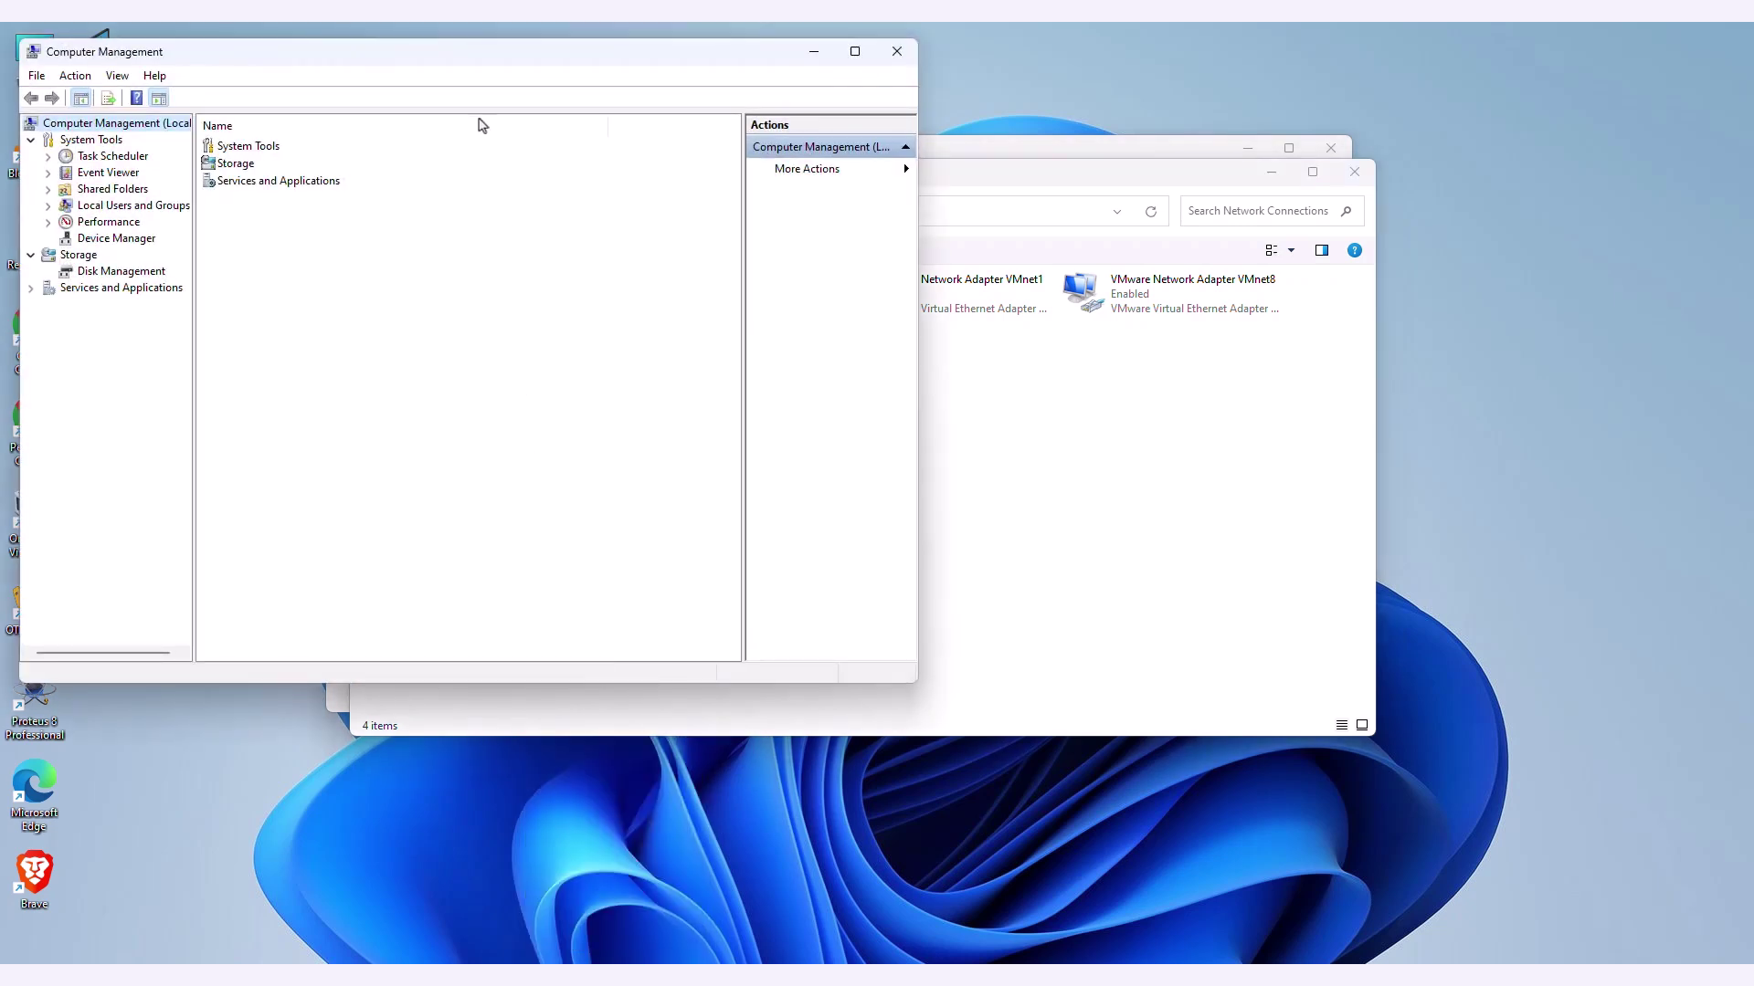
pyautogui.moveTo(466, 82); pyautogui.dragTo(1003, 380)
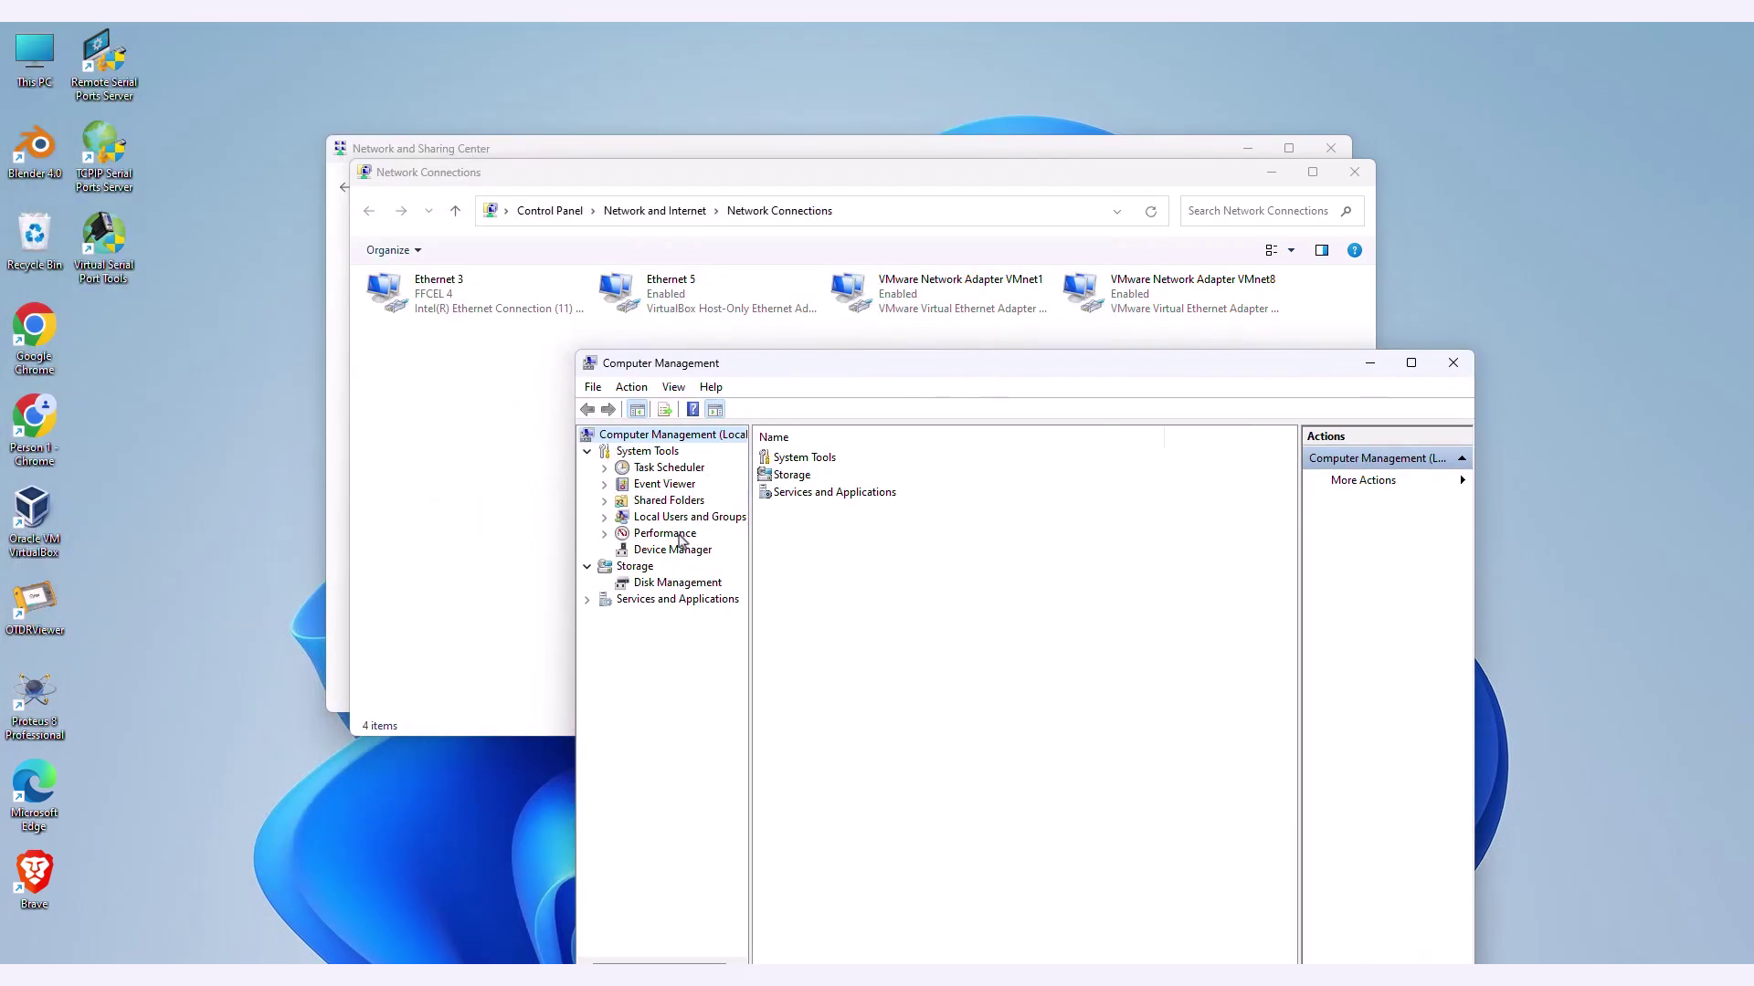
# Step: Show Device Manager, select the computer root and scan for hardware changes
pyautogui.click(678, 551)
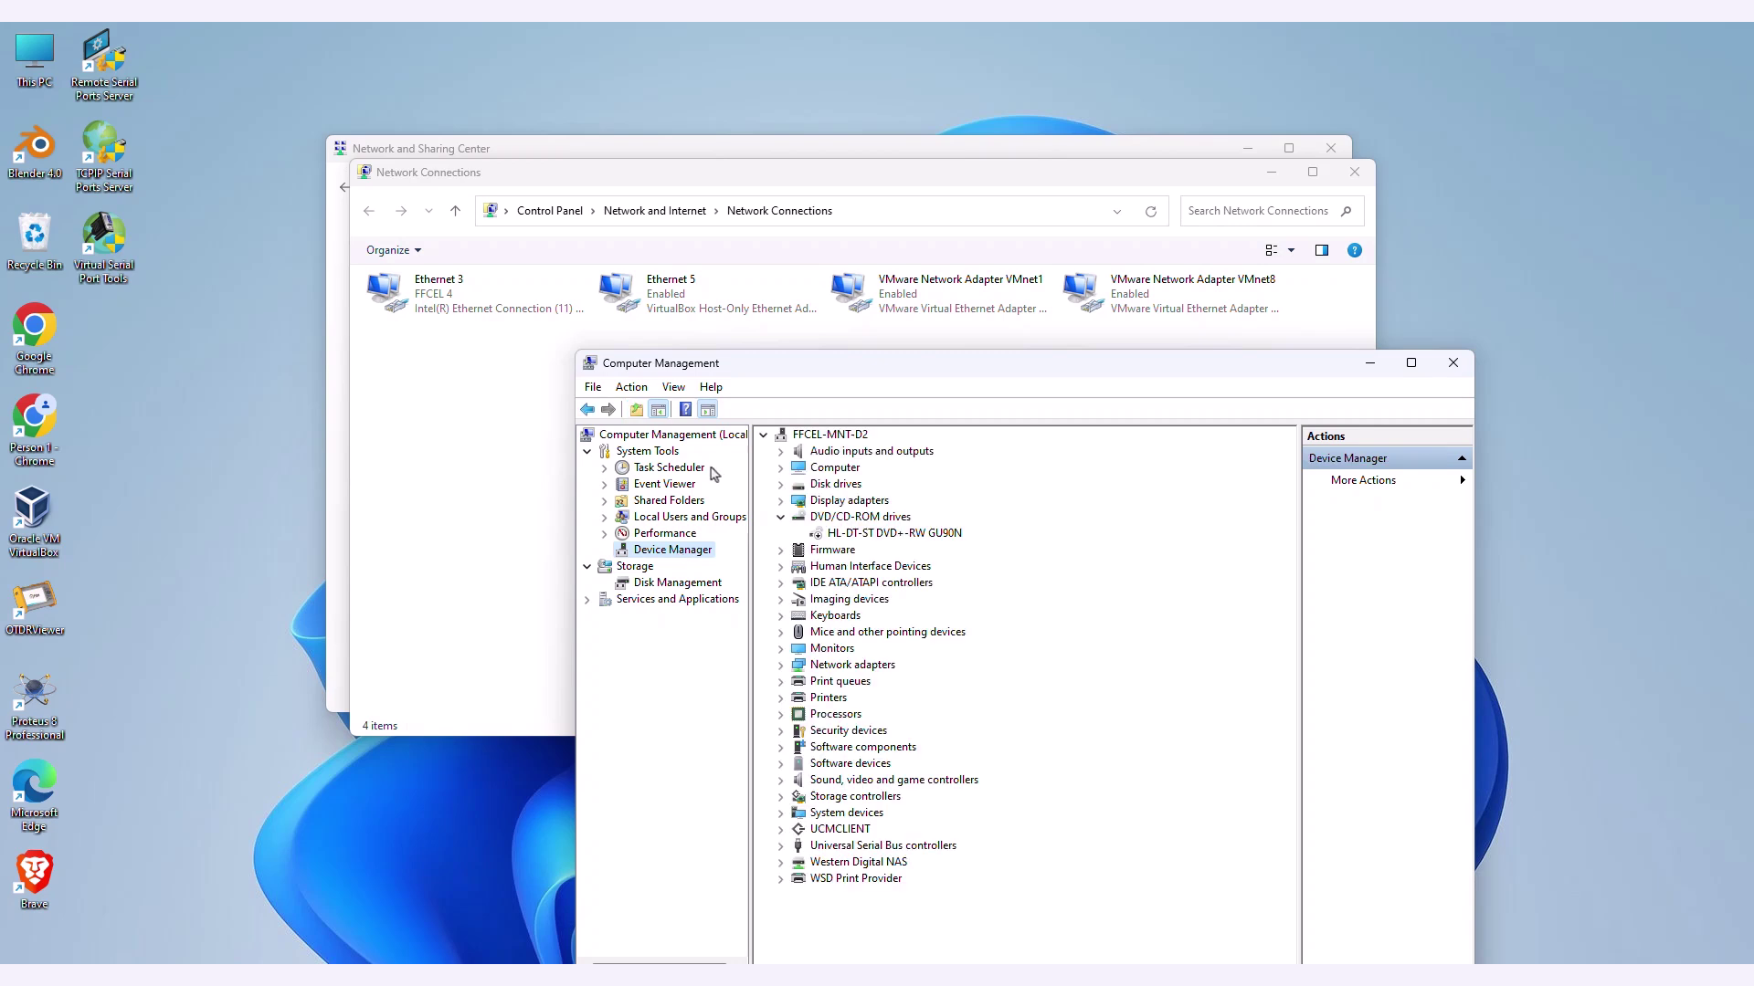
pyautogui.click(815, 436)
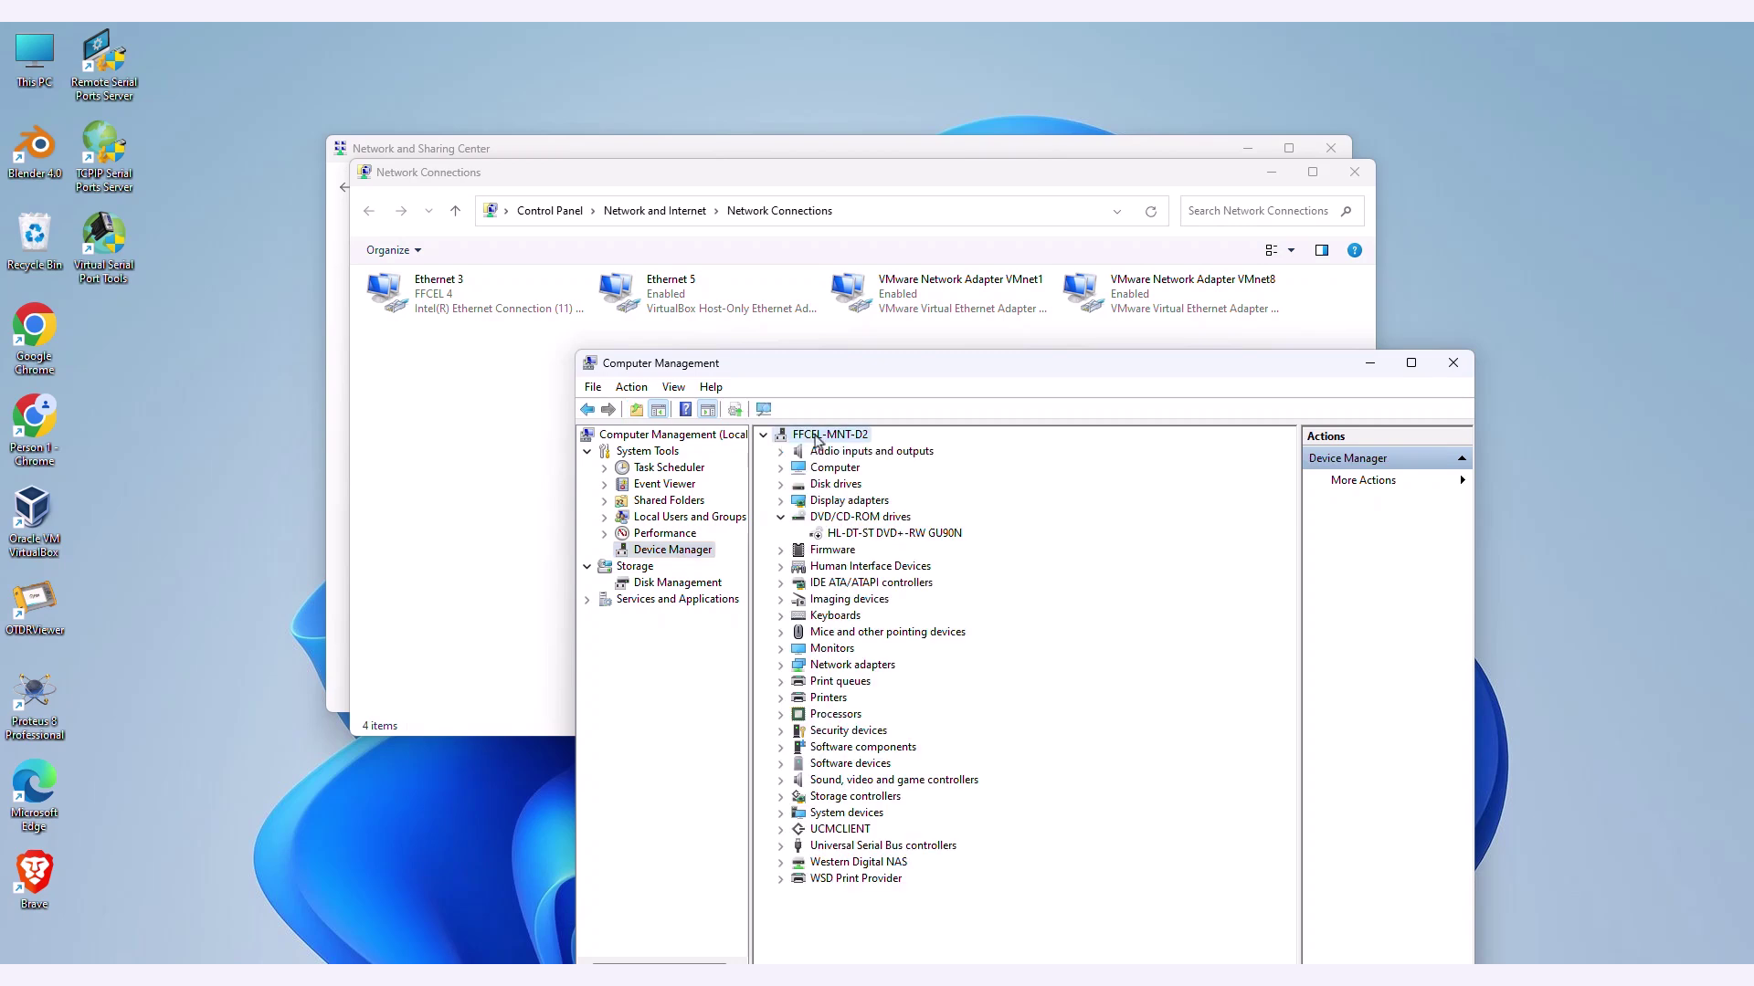
pyautogui.click(632, 387)
pyautogui.click(693, 445)
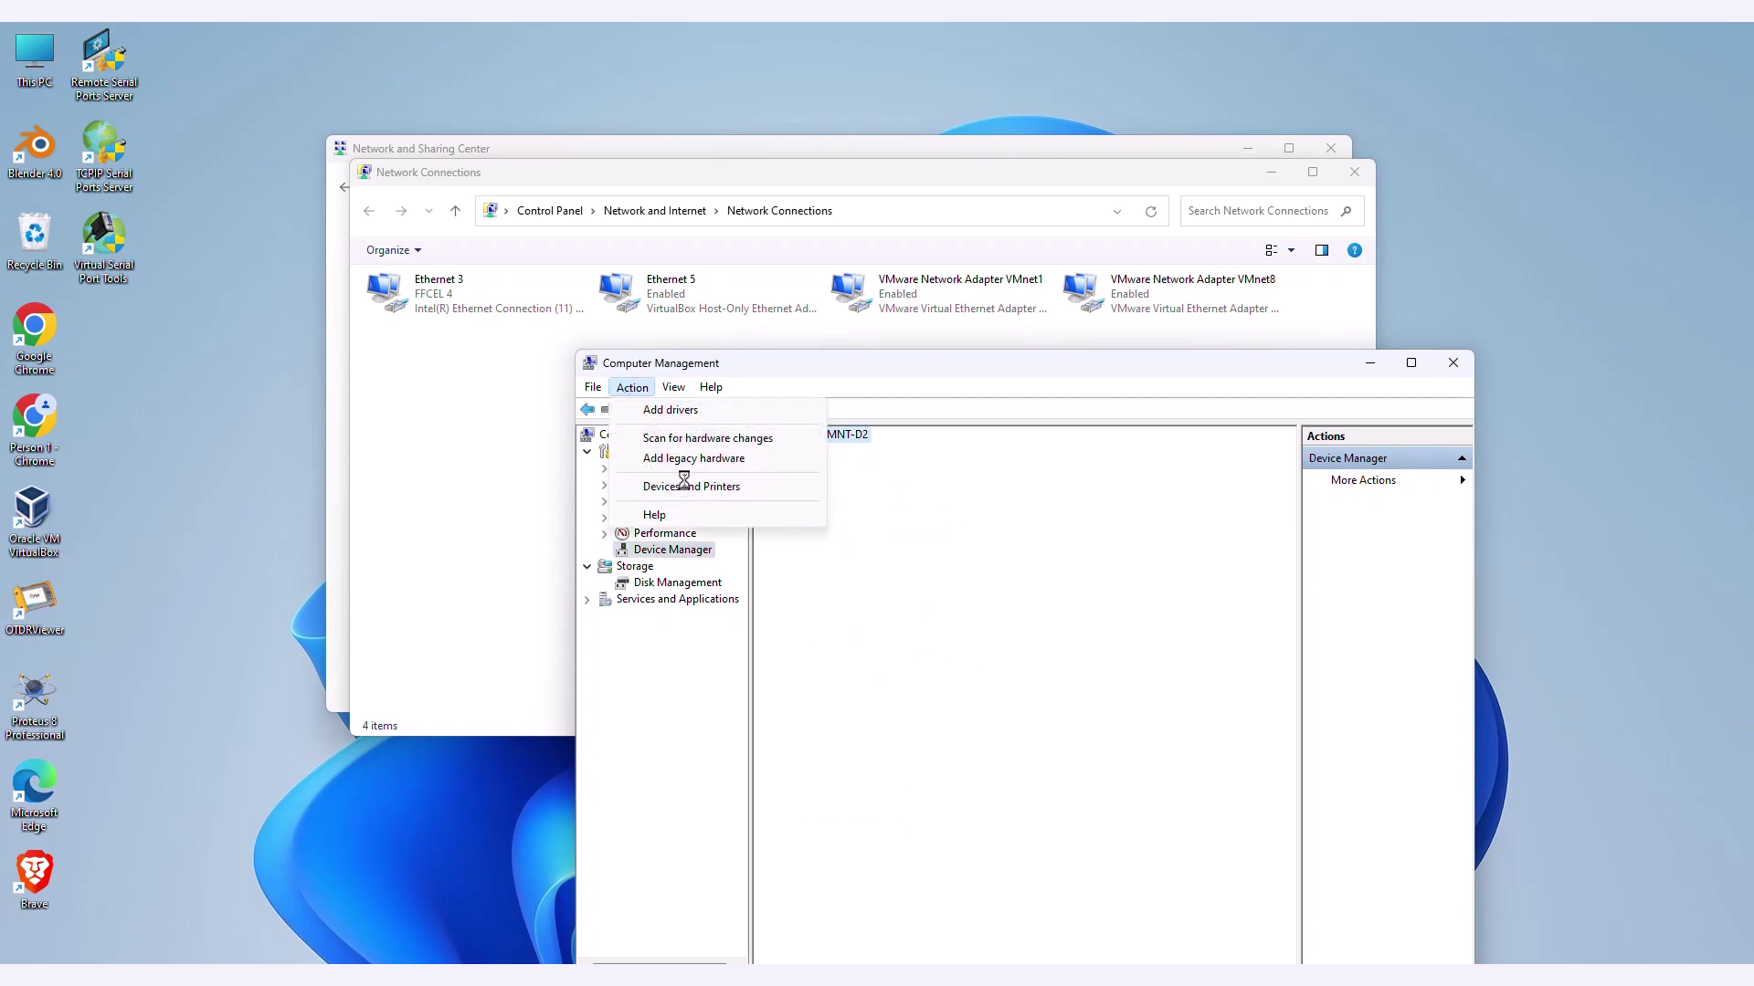
# Step: Start Add legacy hardware, choose manual selection and pick Network adapters as the type
pyautogui.click(685, 459)
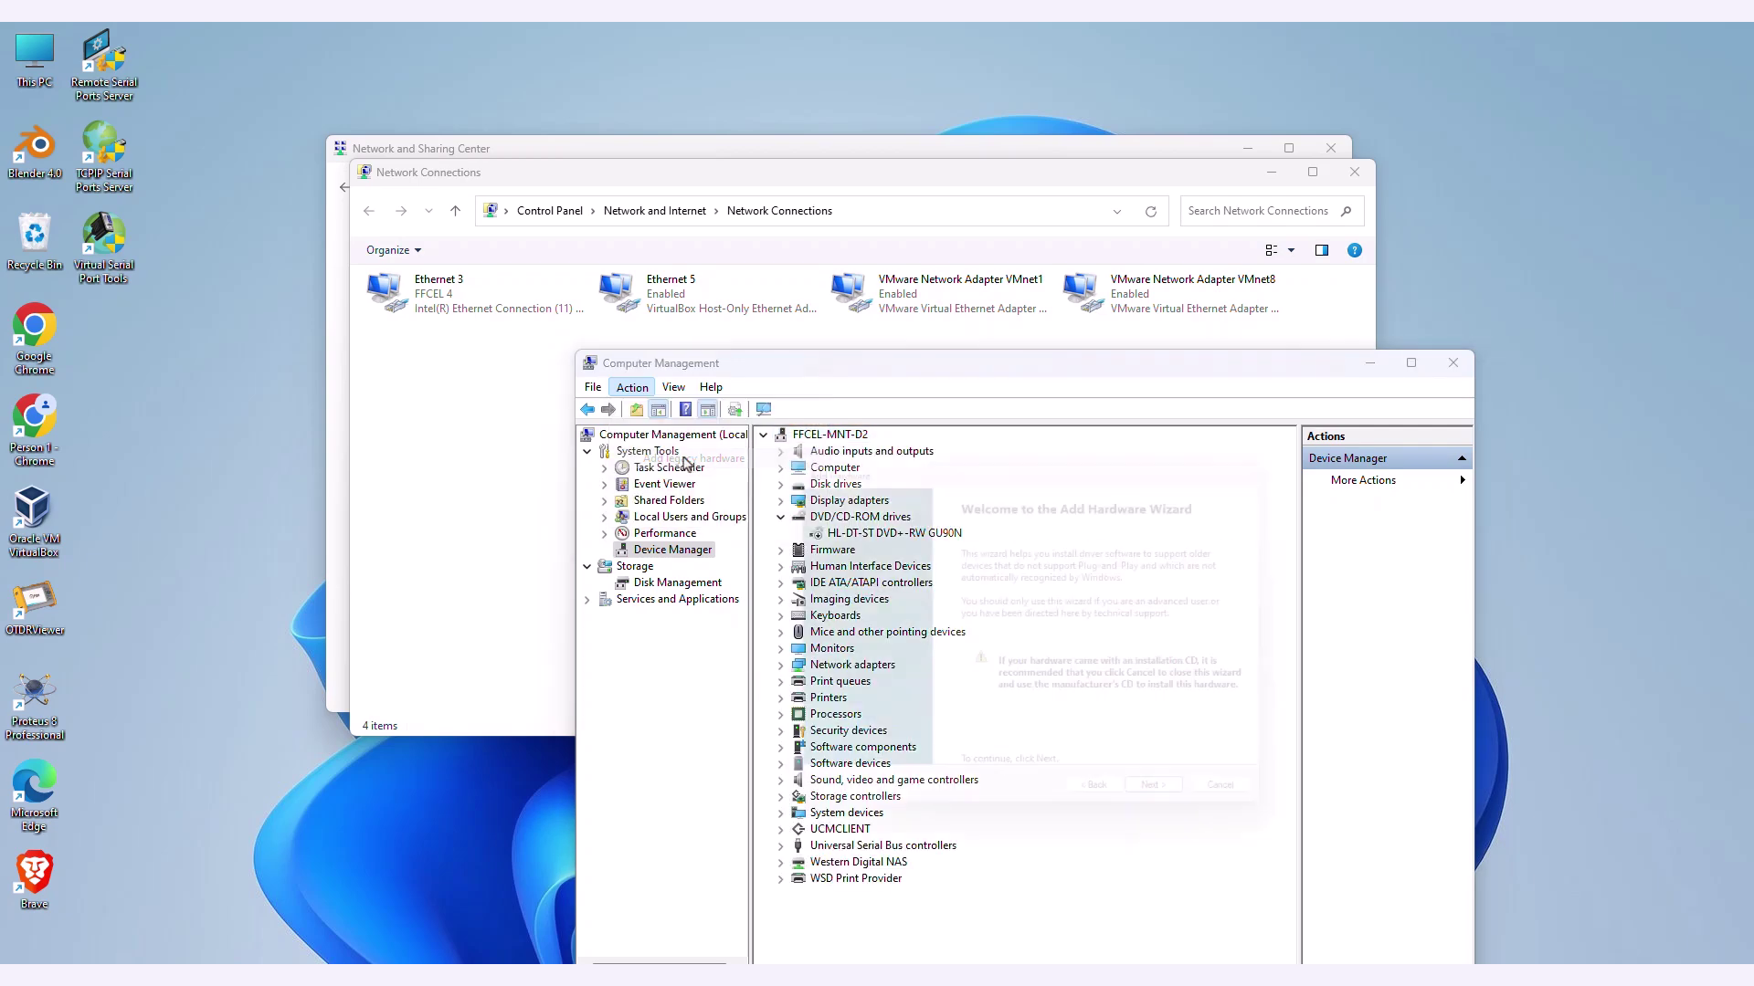
pyautogui.moveTo(1065, 458); pyautogui.dragTo(1140, 387)
pyautogui.click(1256, 744)
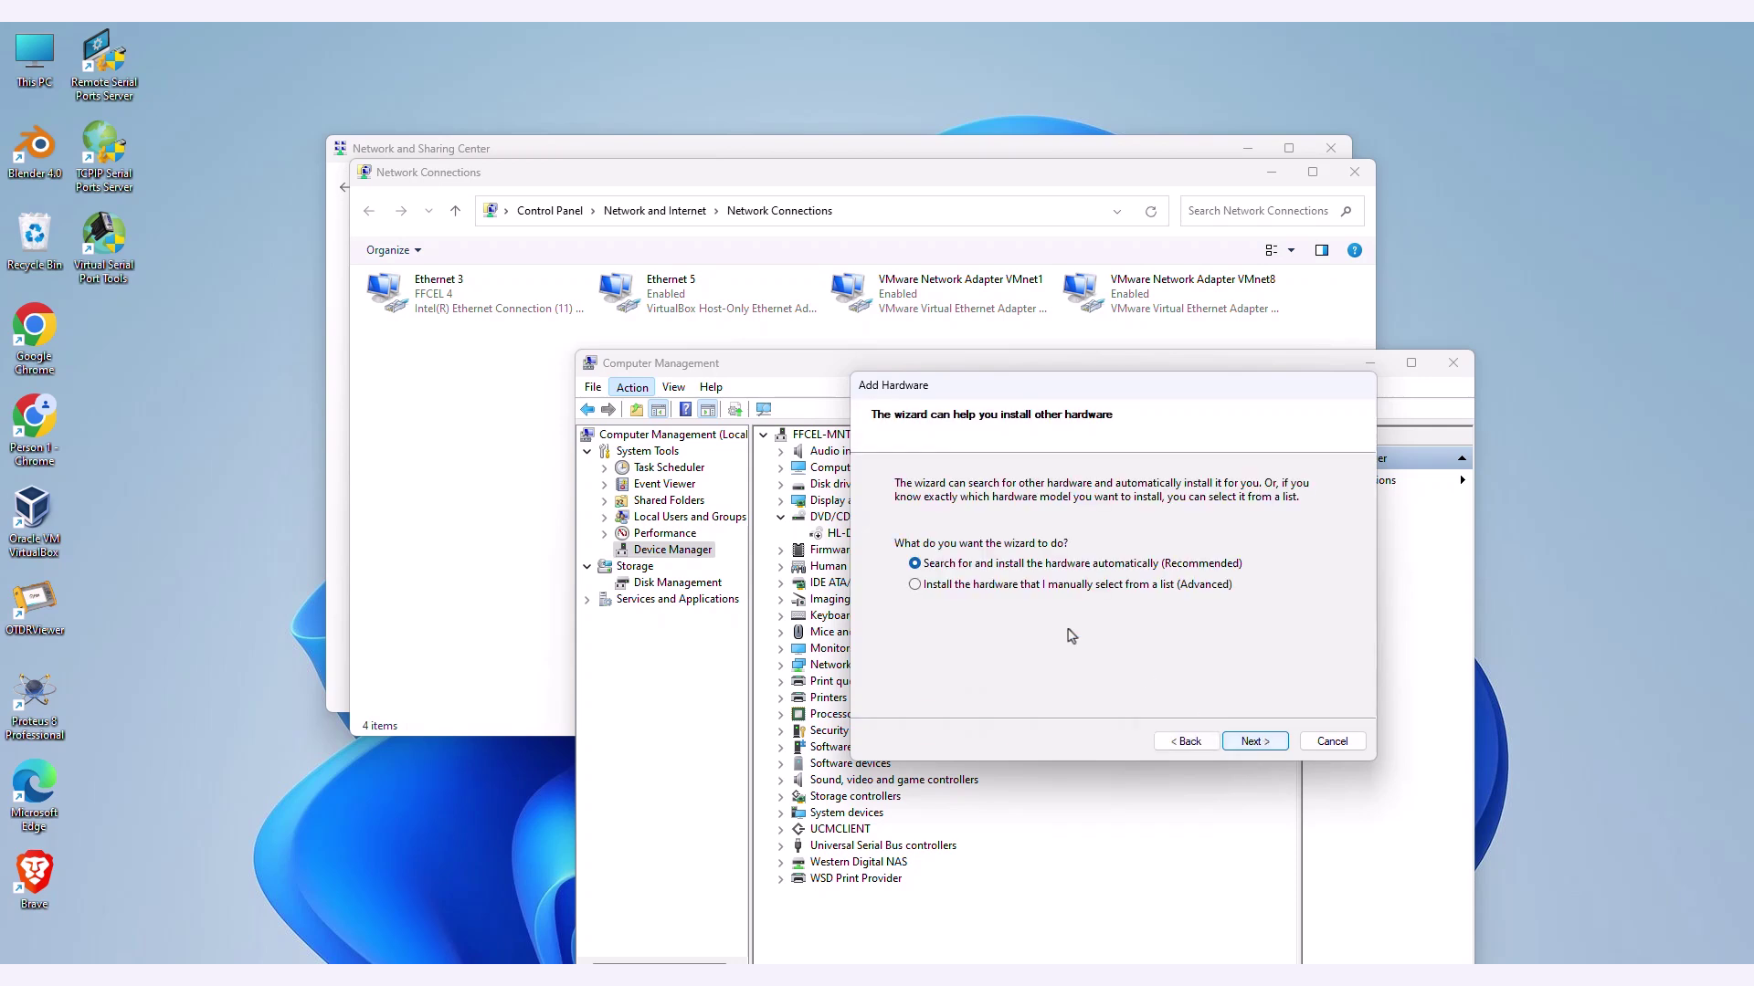
pyautogui.click(996, 590)
pyautogui.click(1247, 747)
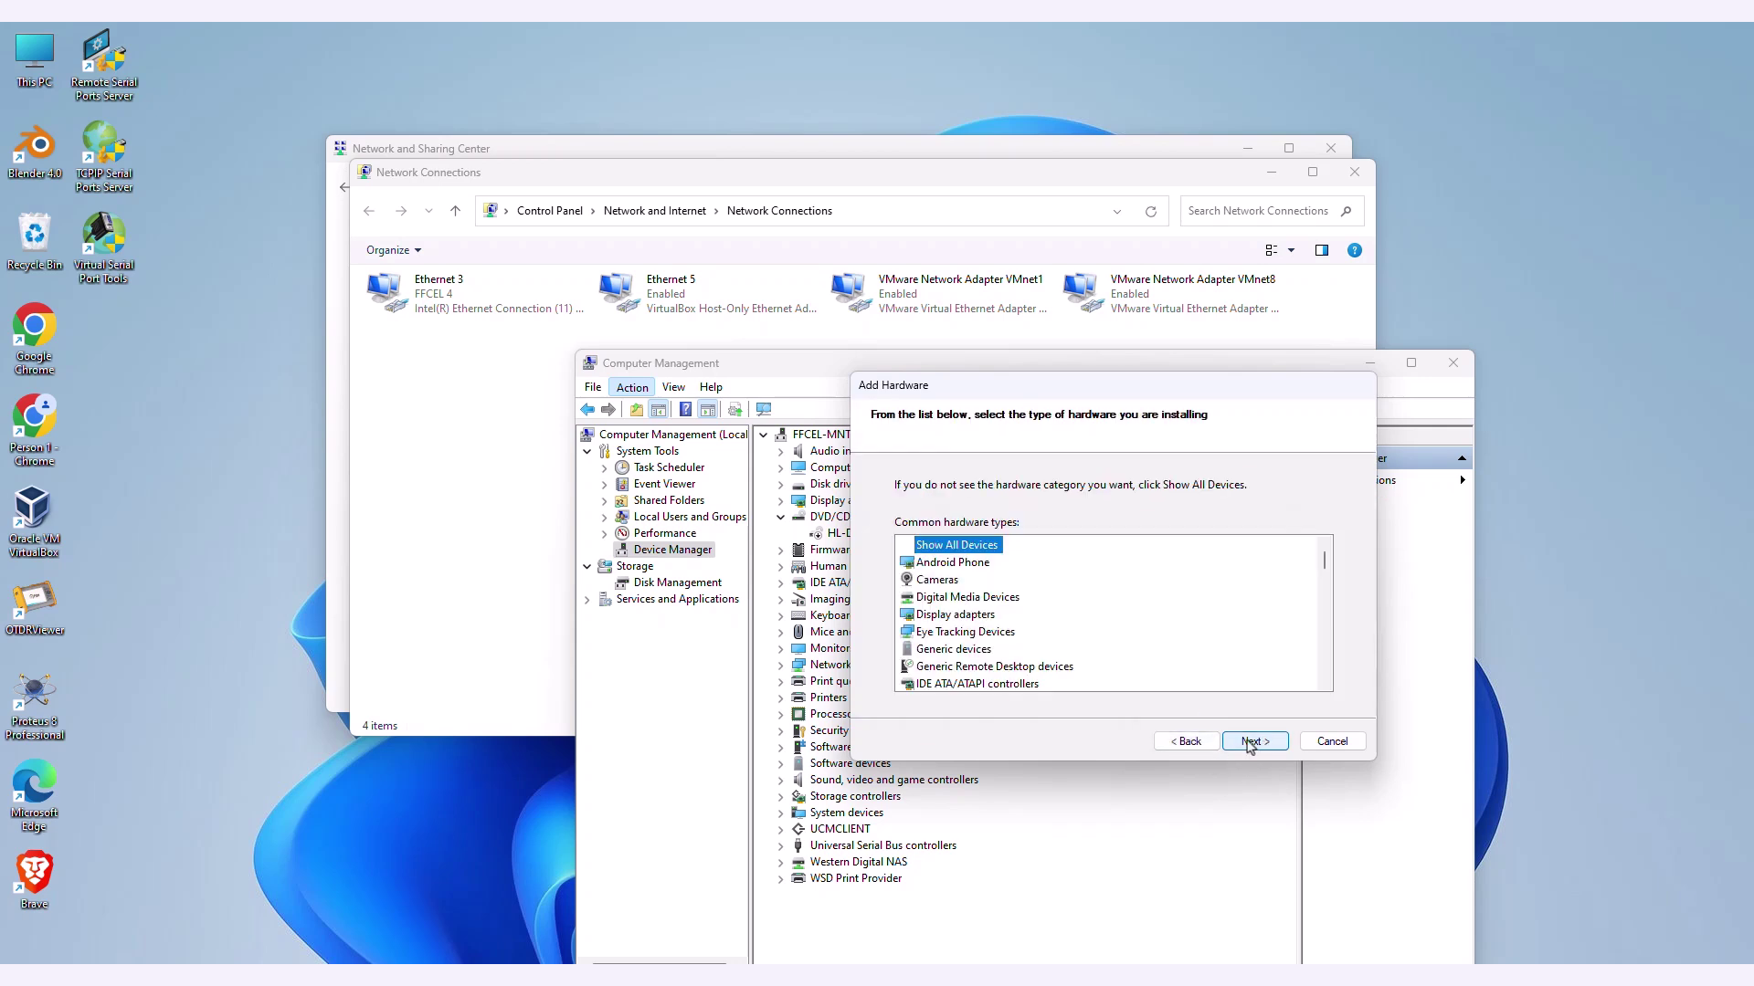
pyautogui.scroll(-3, 1079, 627)
pyautogui.scroll(-1, 1077, 628)
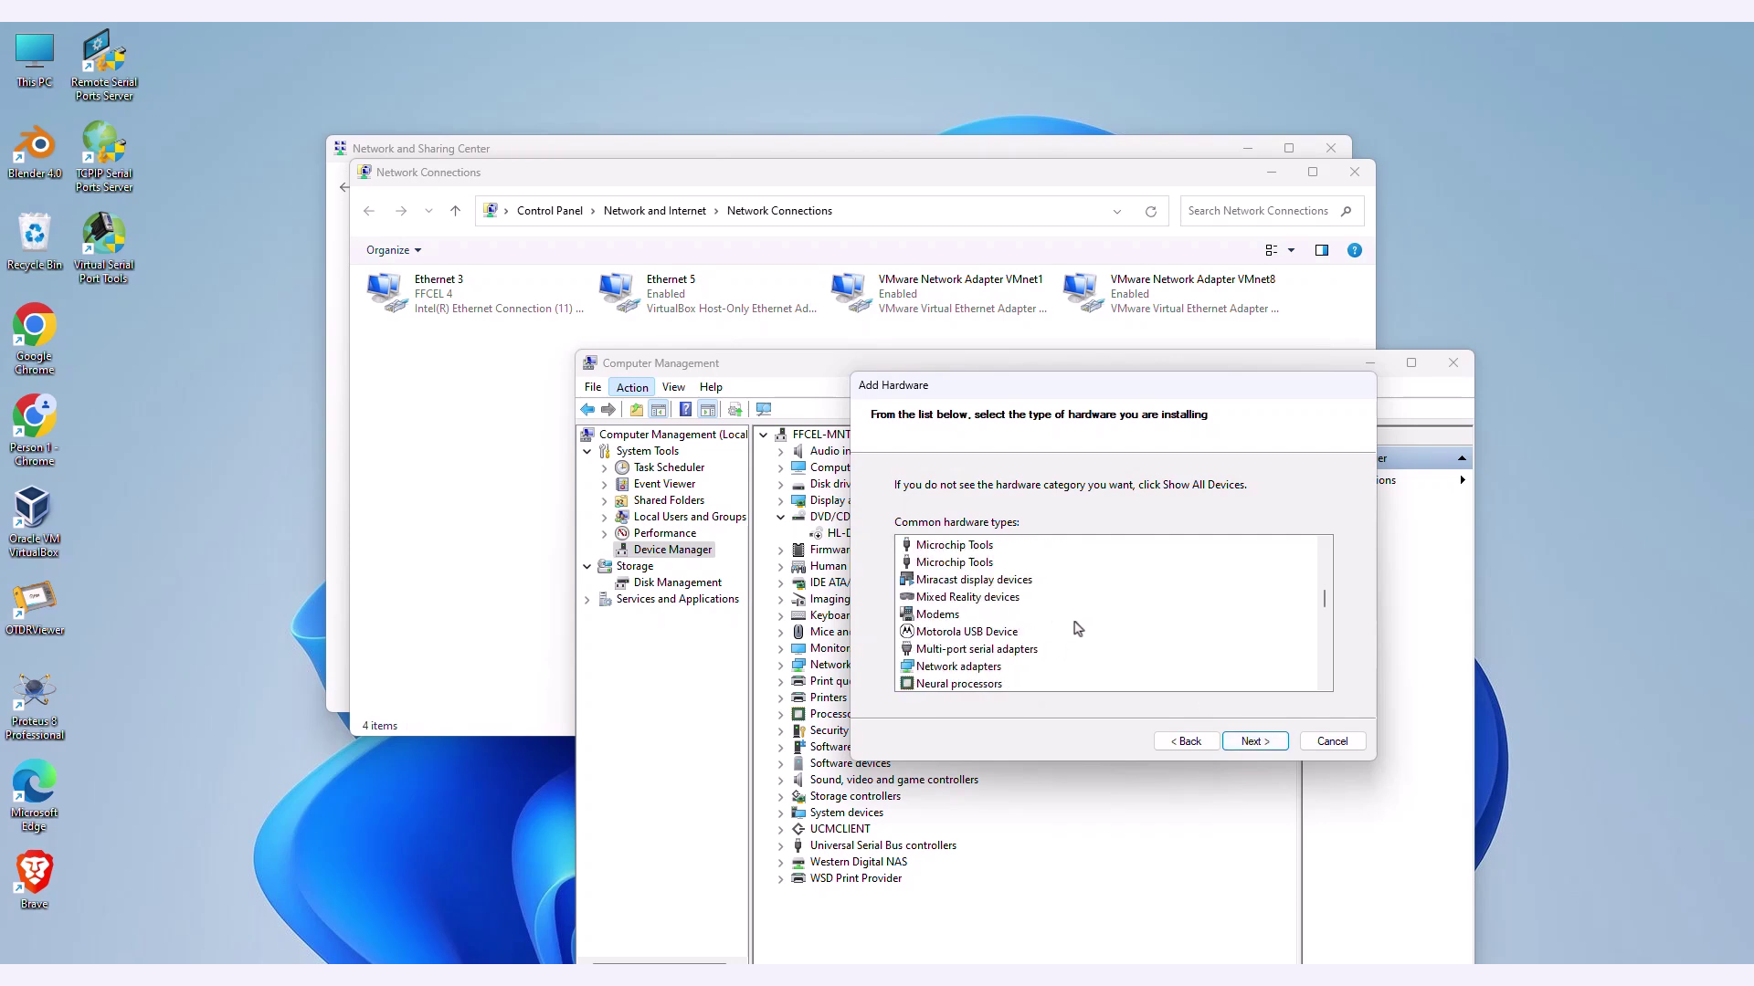
pyautogui.scroll(-3, 1078, 629)
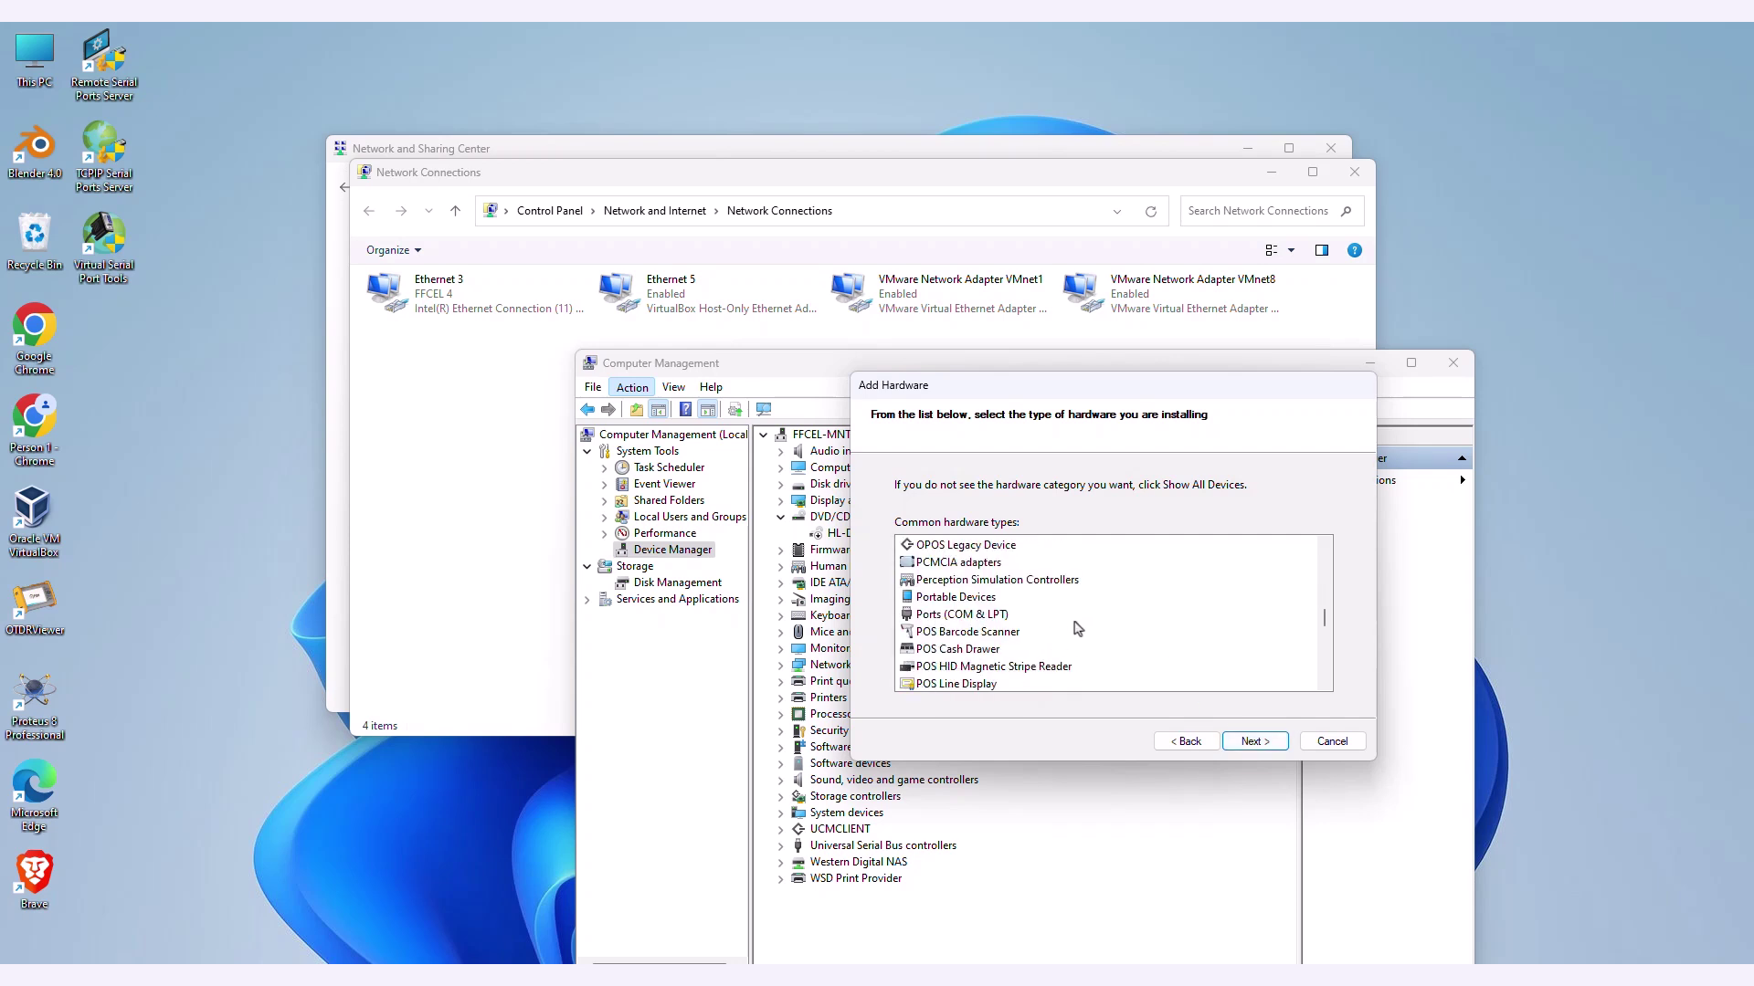
pyautogui.scroll(-1, 1078, 628)
pyautogui.scroll(2, 1078, 628)
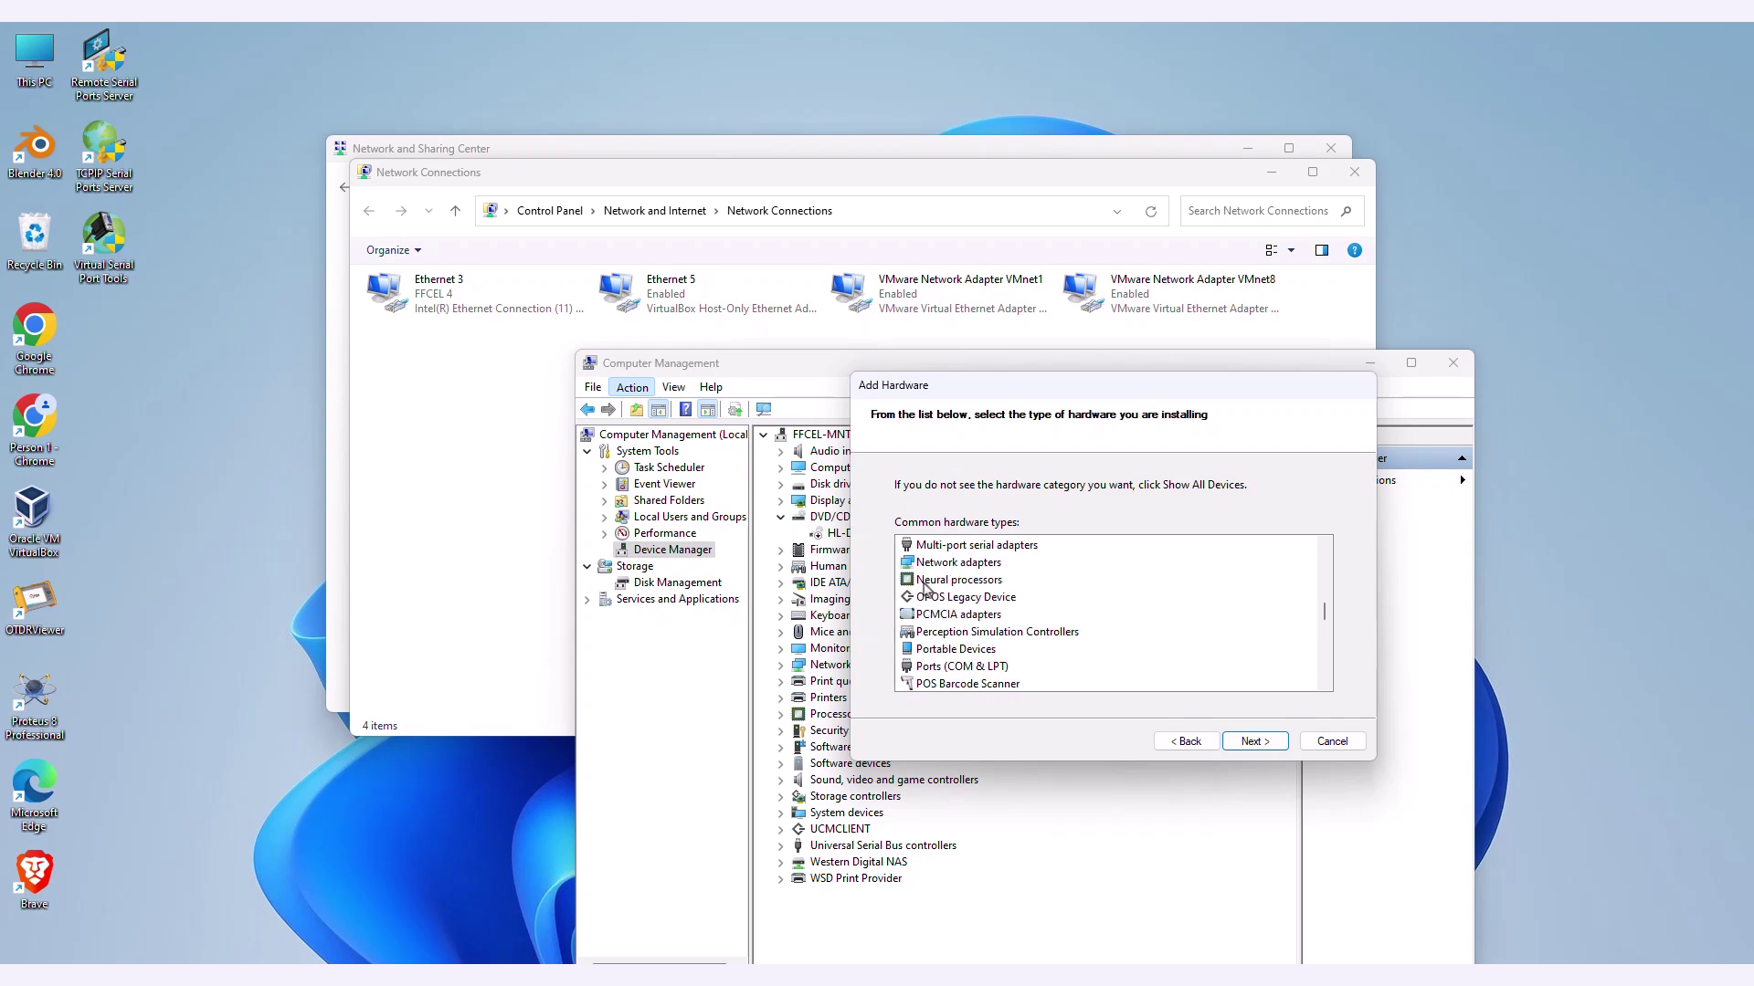
pyautogui.click(945, 561)
pyautogui.click(1251, 742)
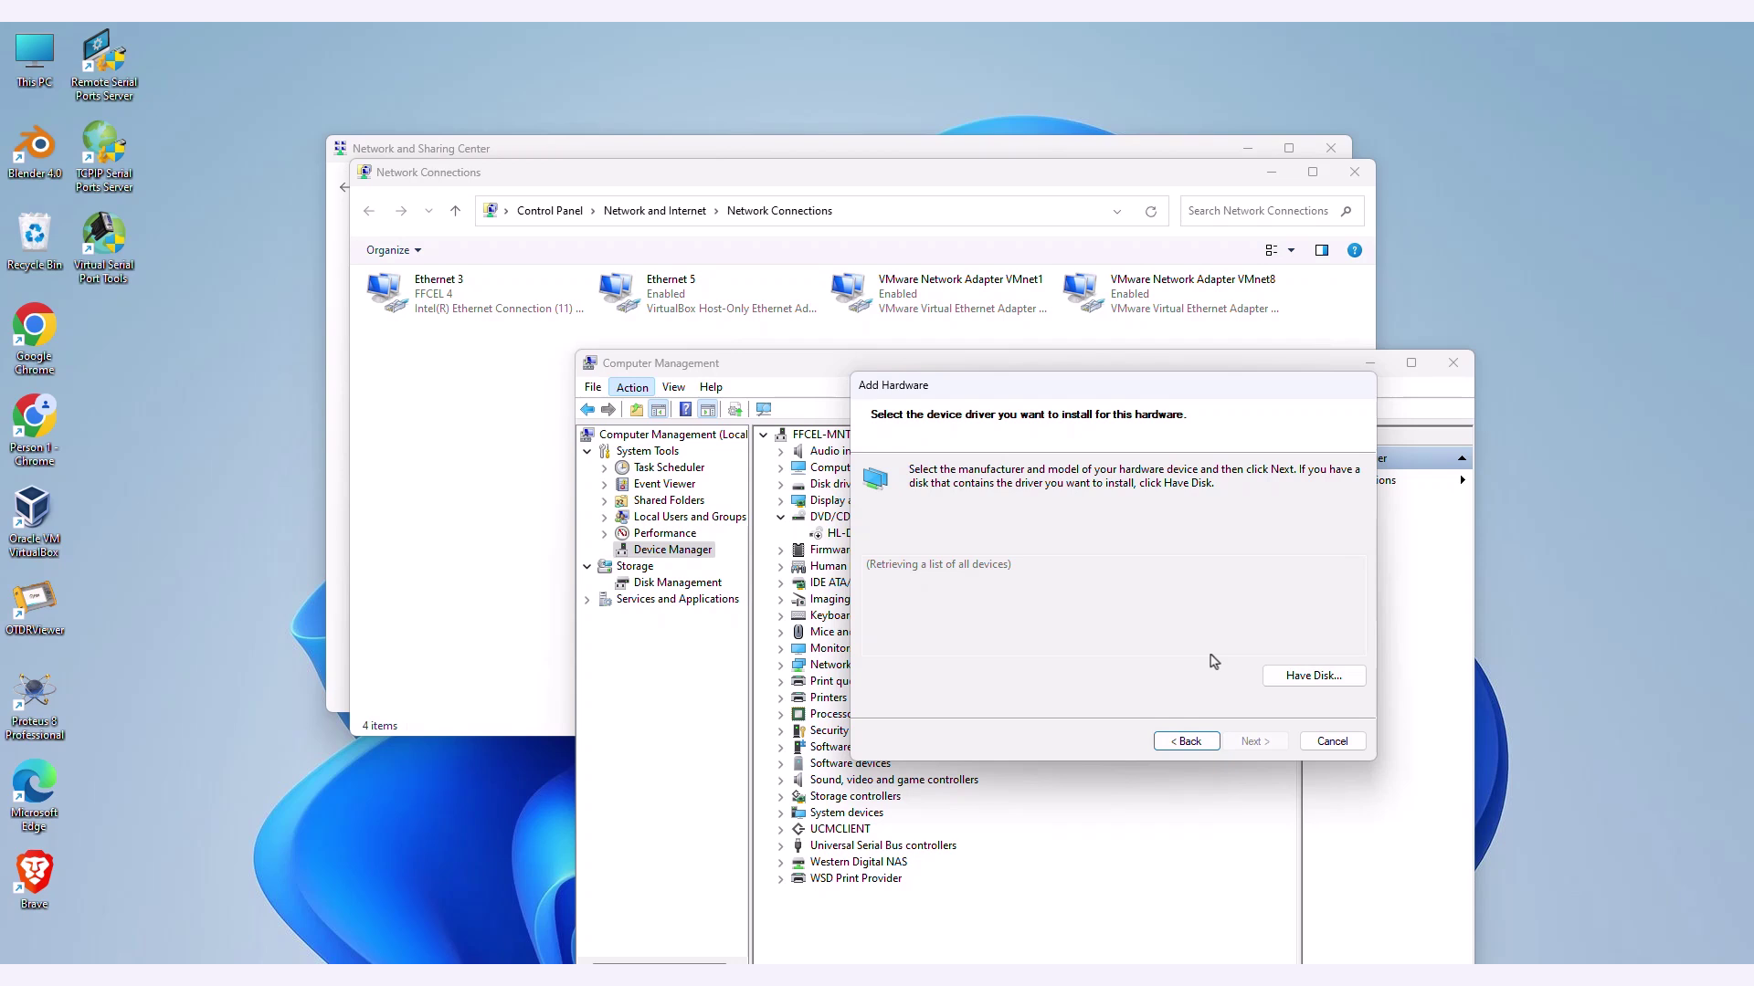
# Step: Select Microsoft as manufacturer and the KM-TEST Loopback Adapter model
pyautogui.scroll(-1, 987, 617)
pyautogui.scroll(1, 986, 616)
pyautogui.click(899, 622)
pyautogui.scroll(-5, 1151, 618)
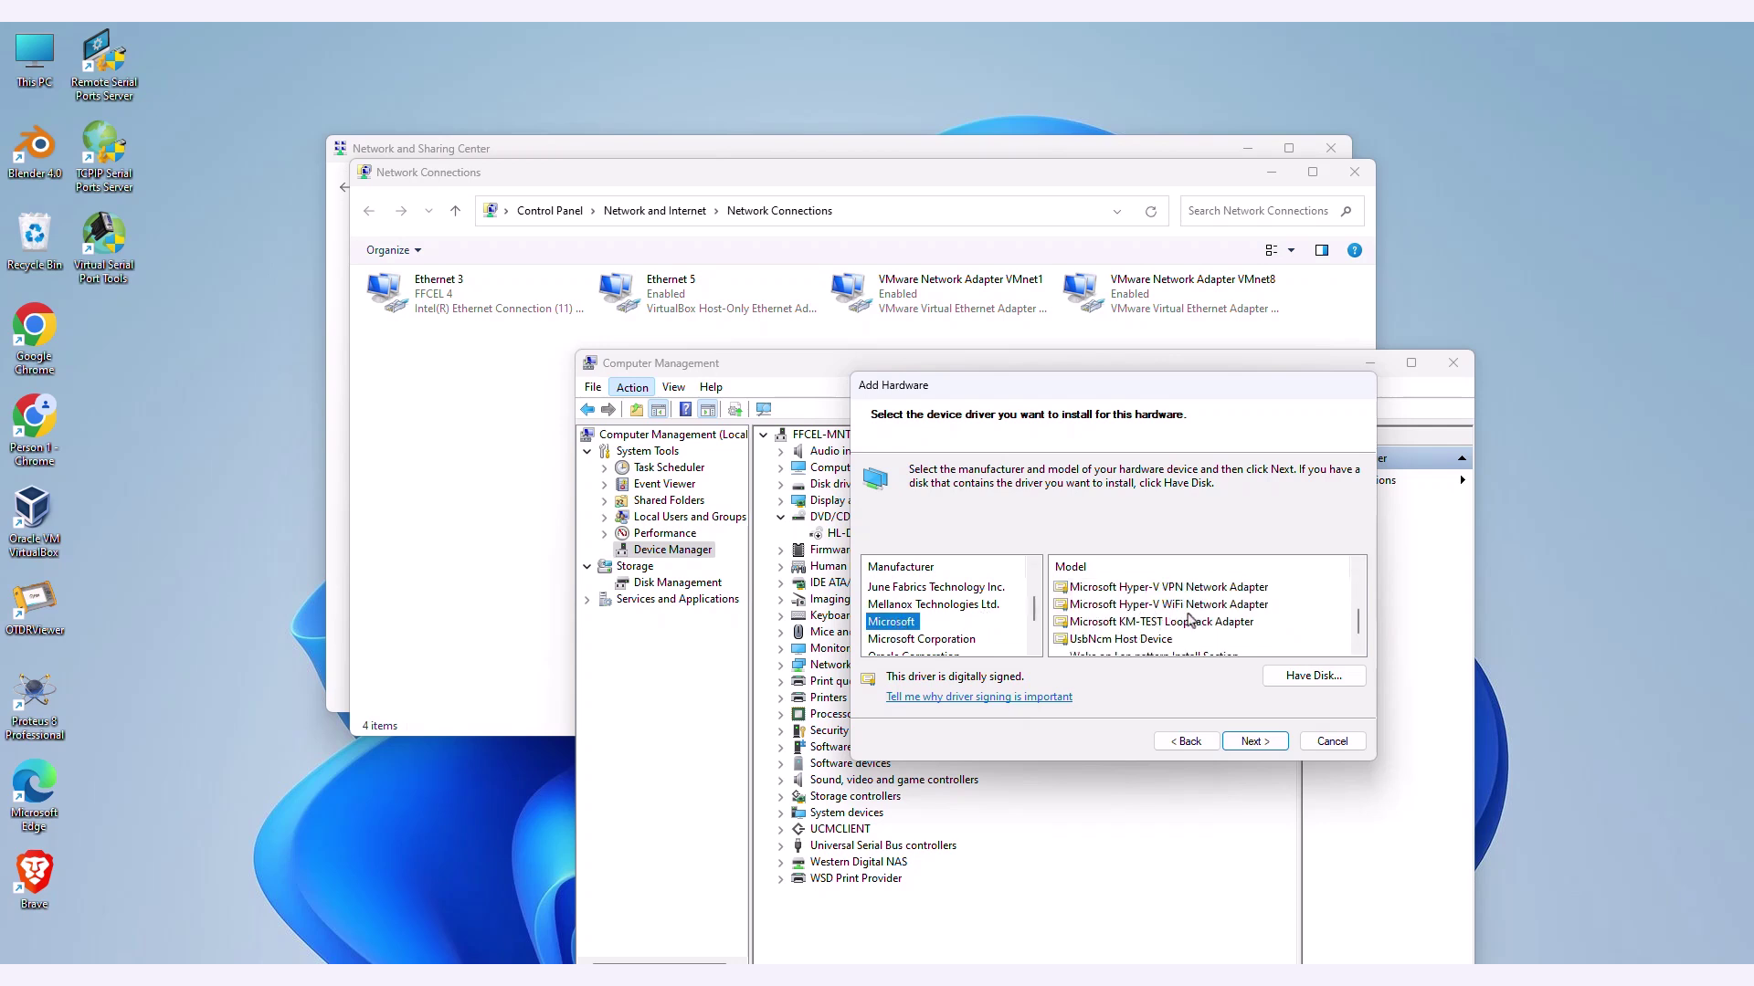
pyautogui.scroll(-1, 1189, 620)
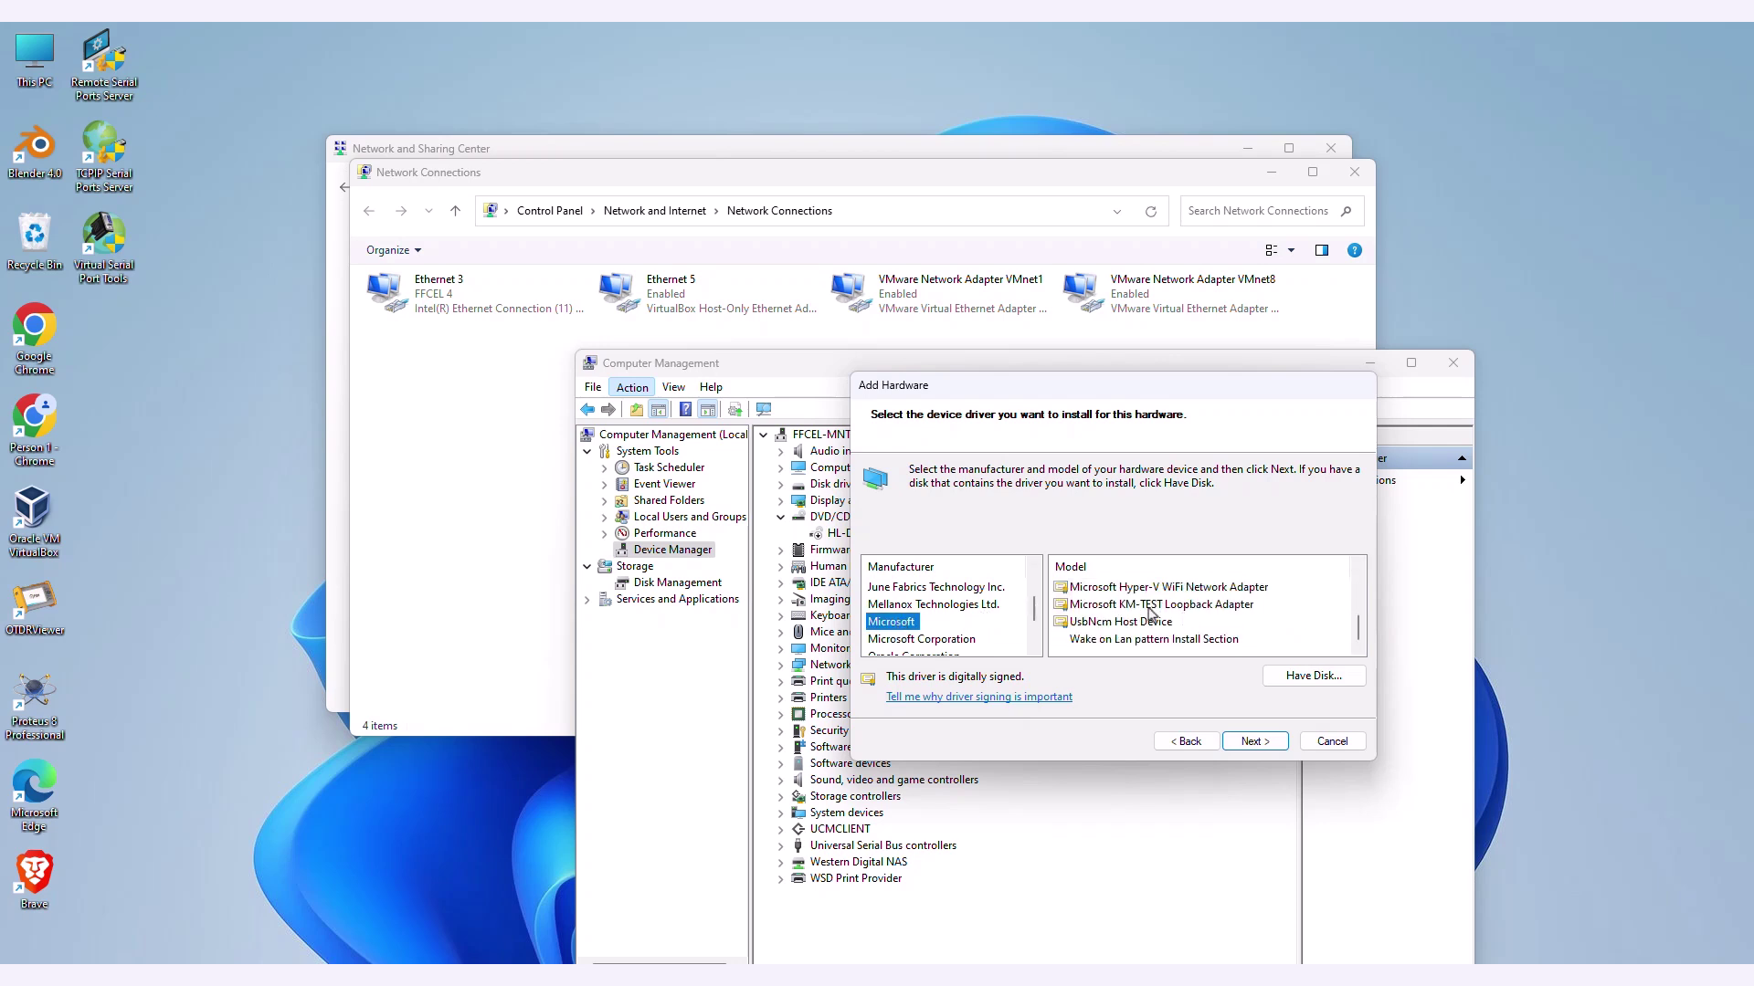
pyautogui.click(1204, 606)
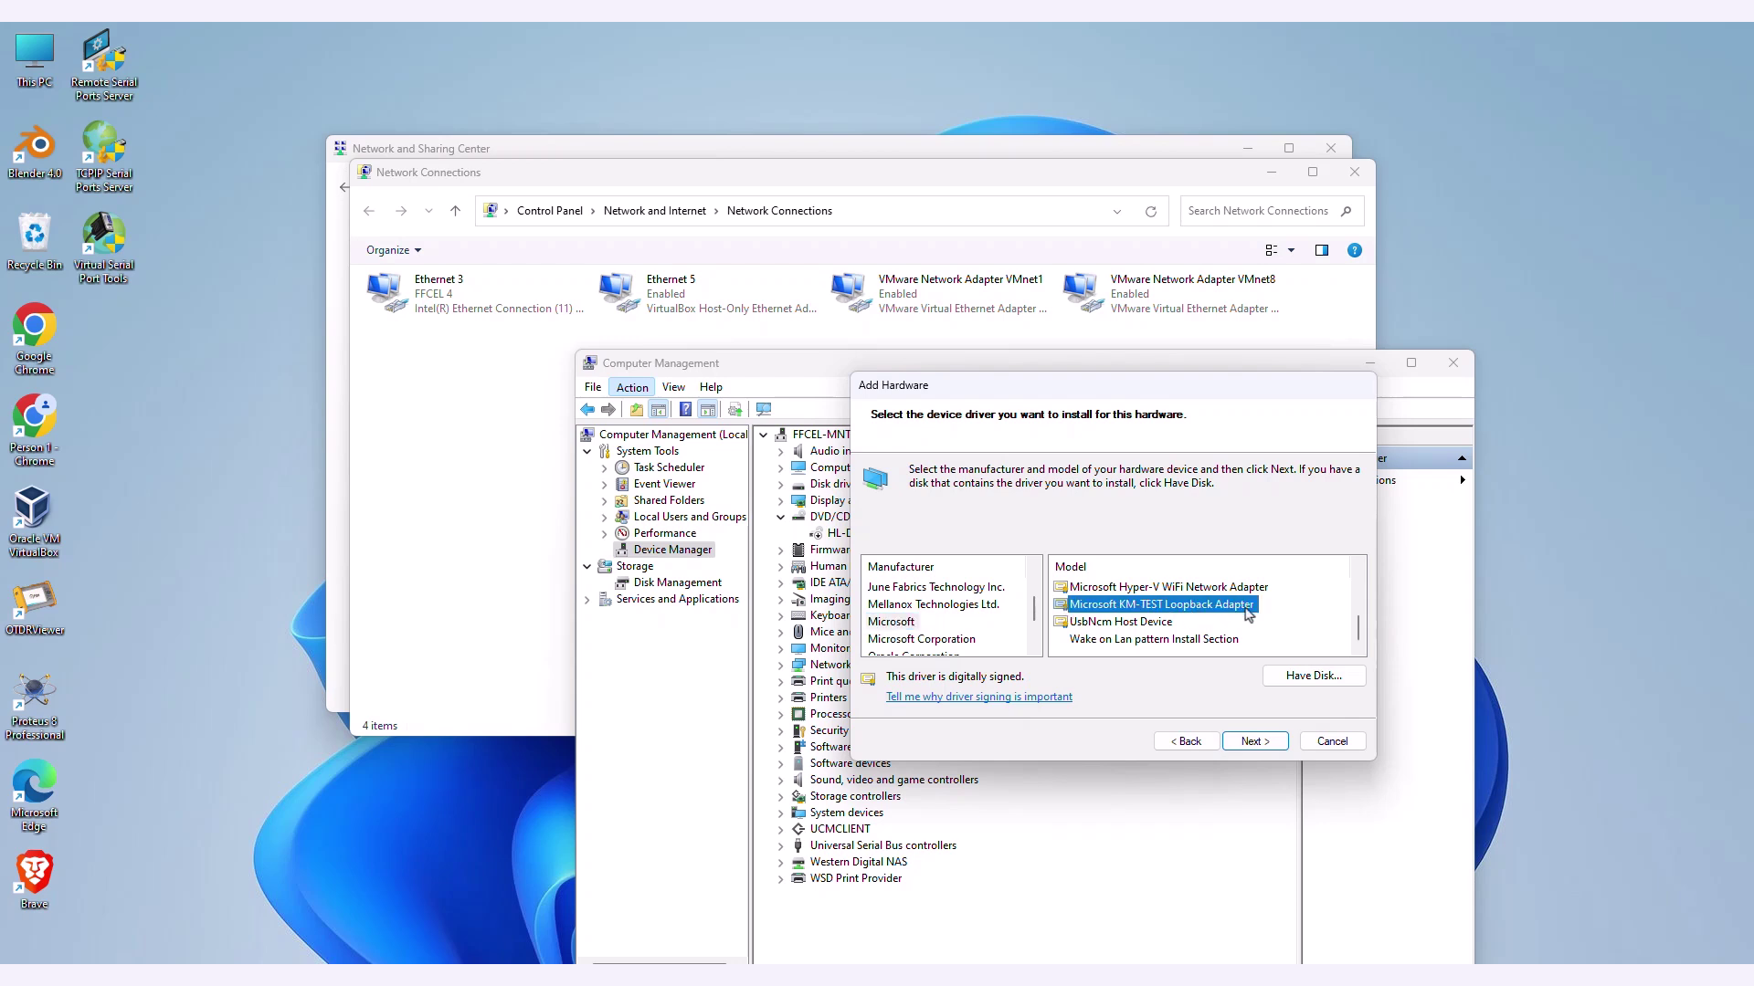
# Step: Install the loopback adapter, finish the wizard and close Computer Management
pyautogui.click(1260, 743)
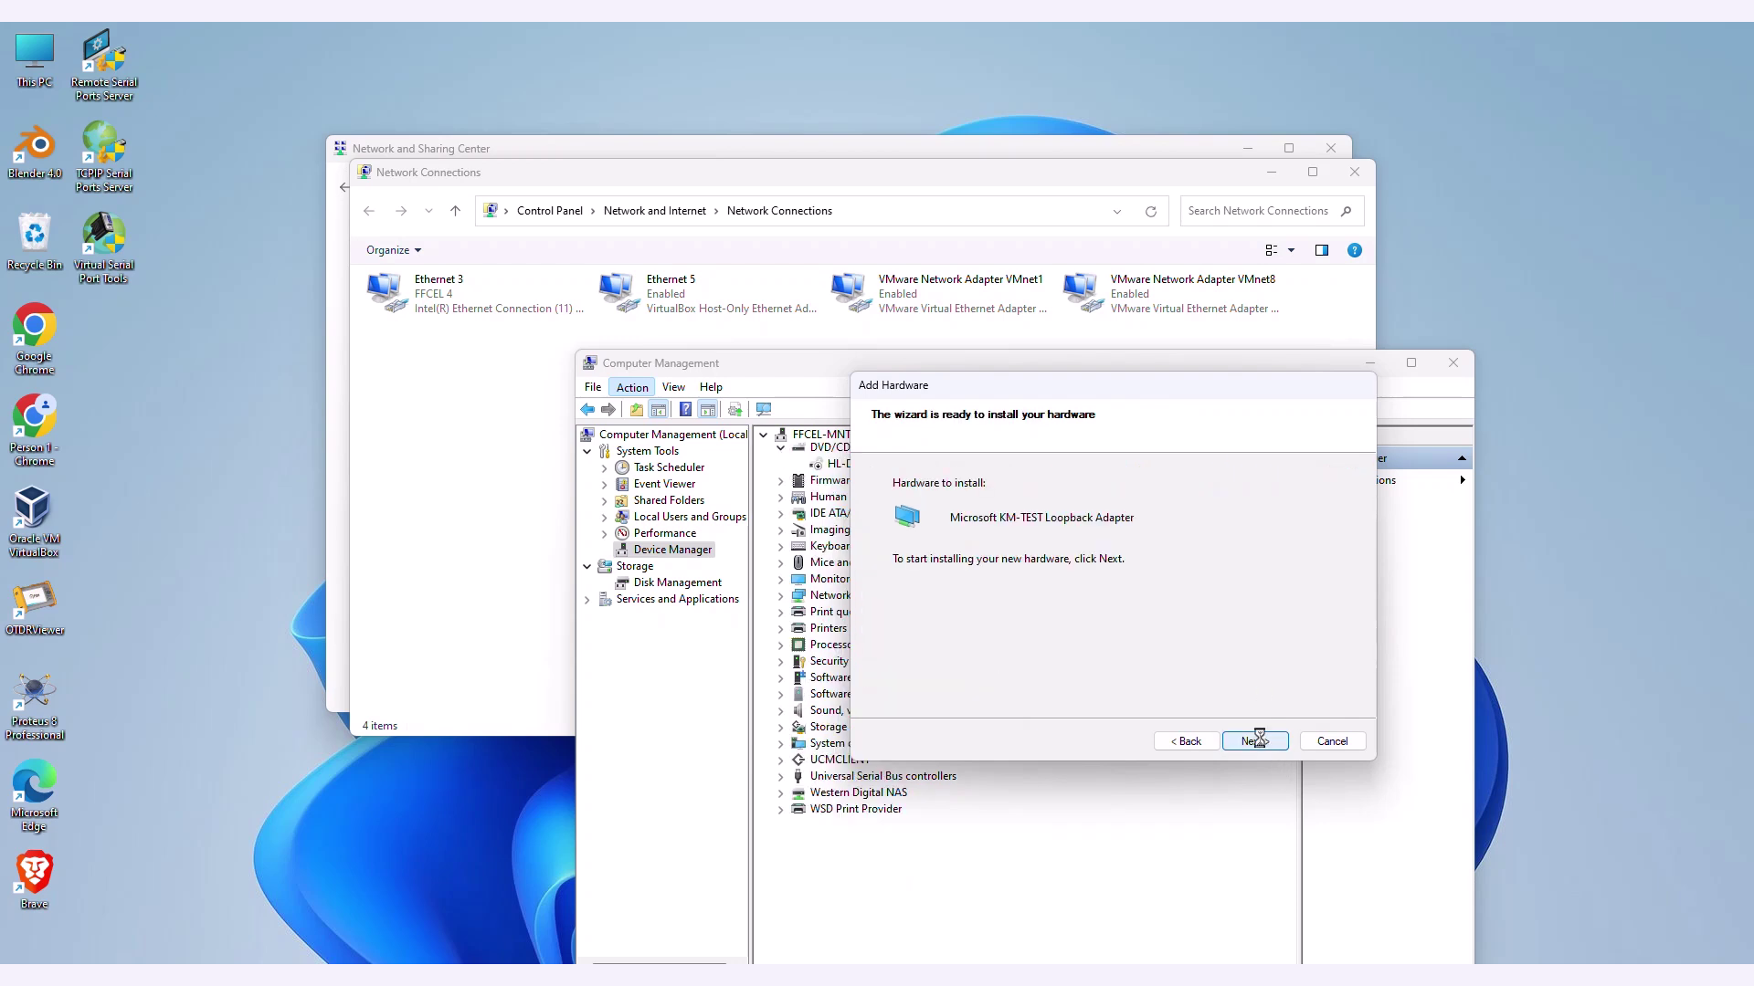
pyautogui.click(1261, 743)
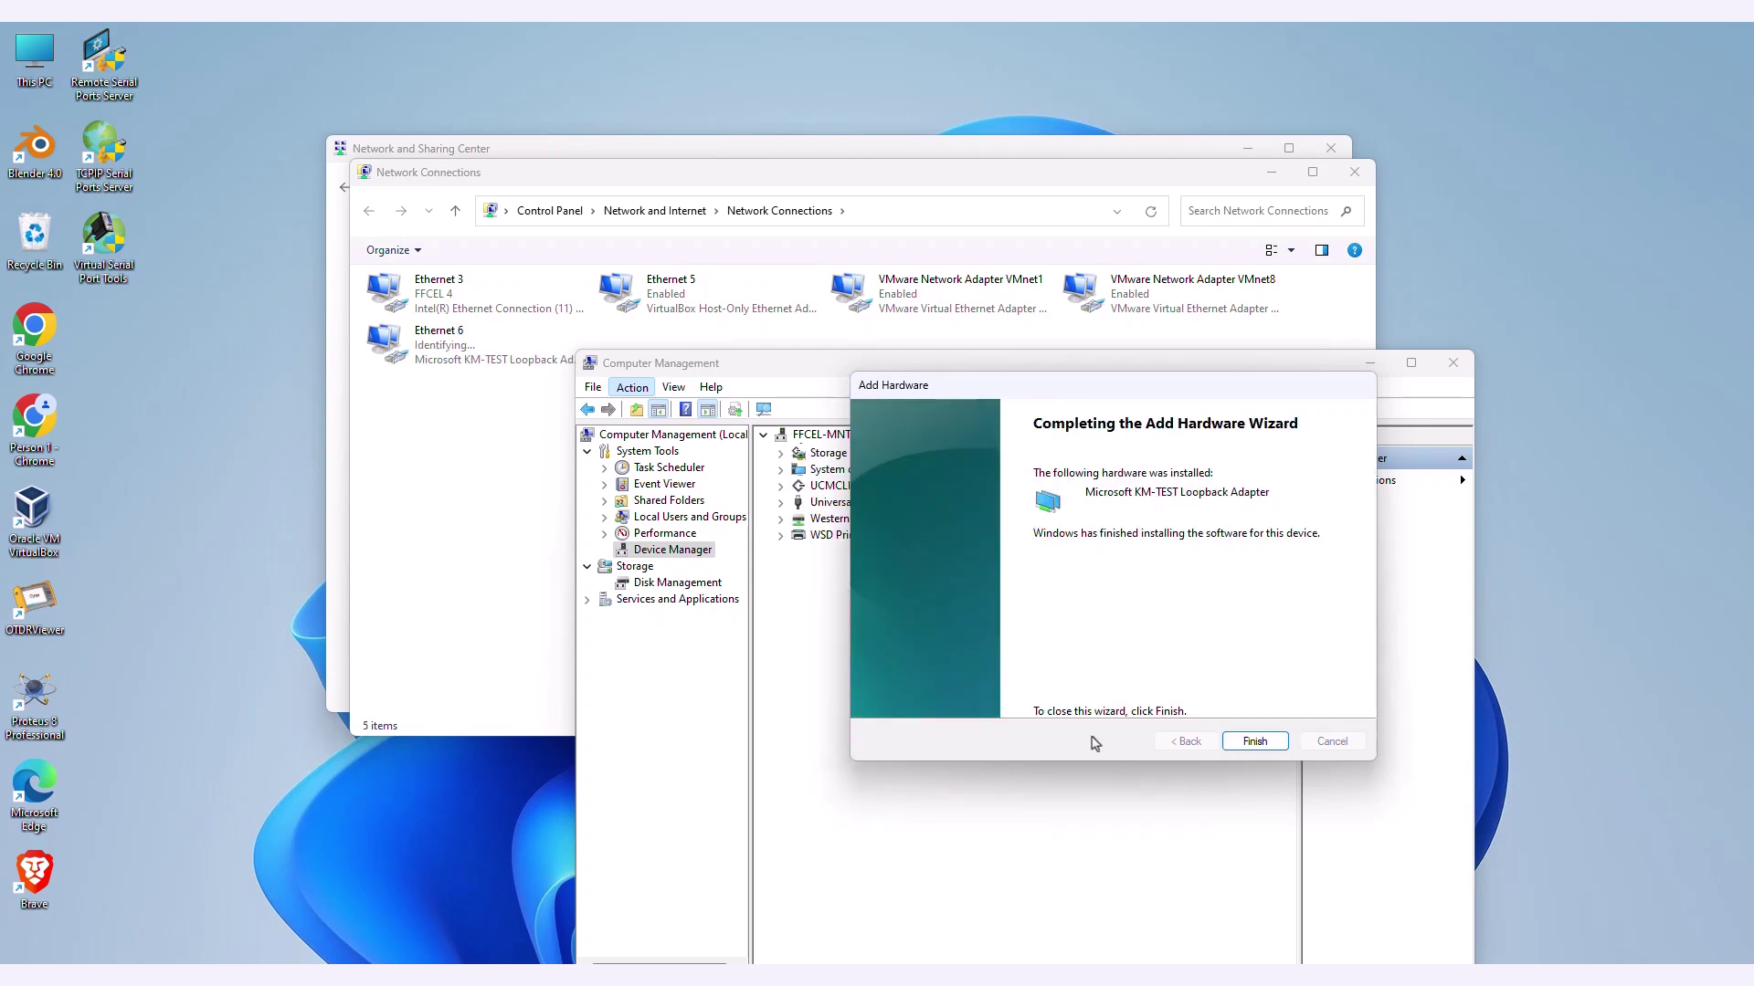
pyautogui.click(1255, 742)
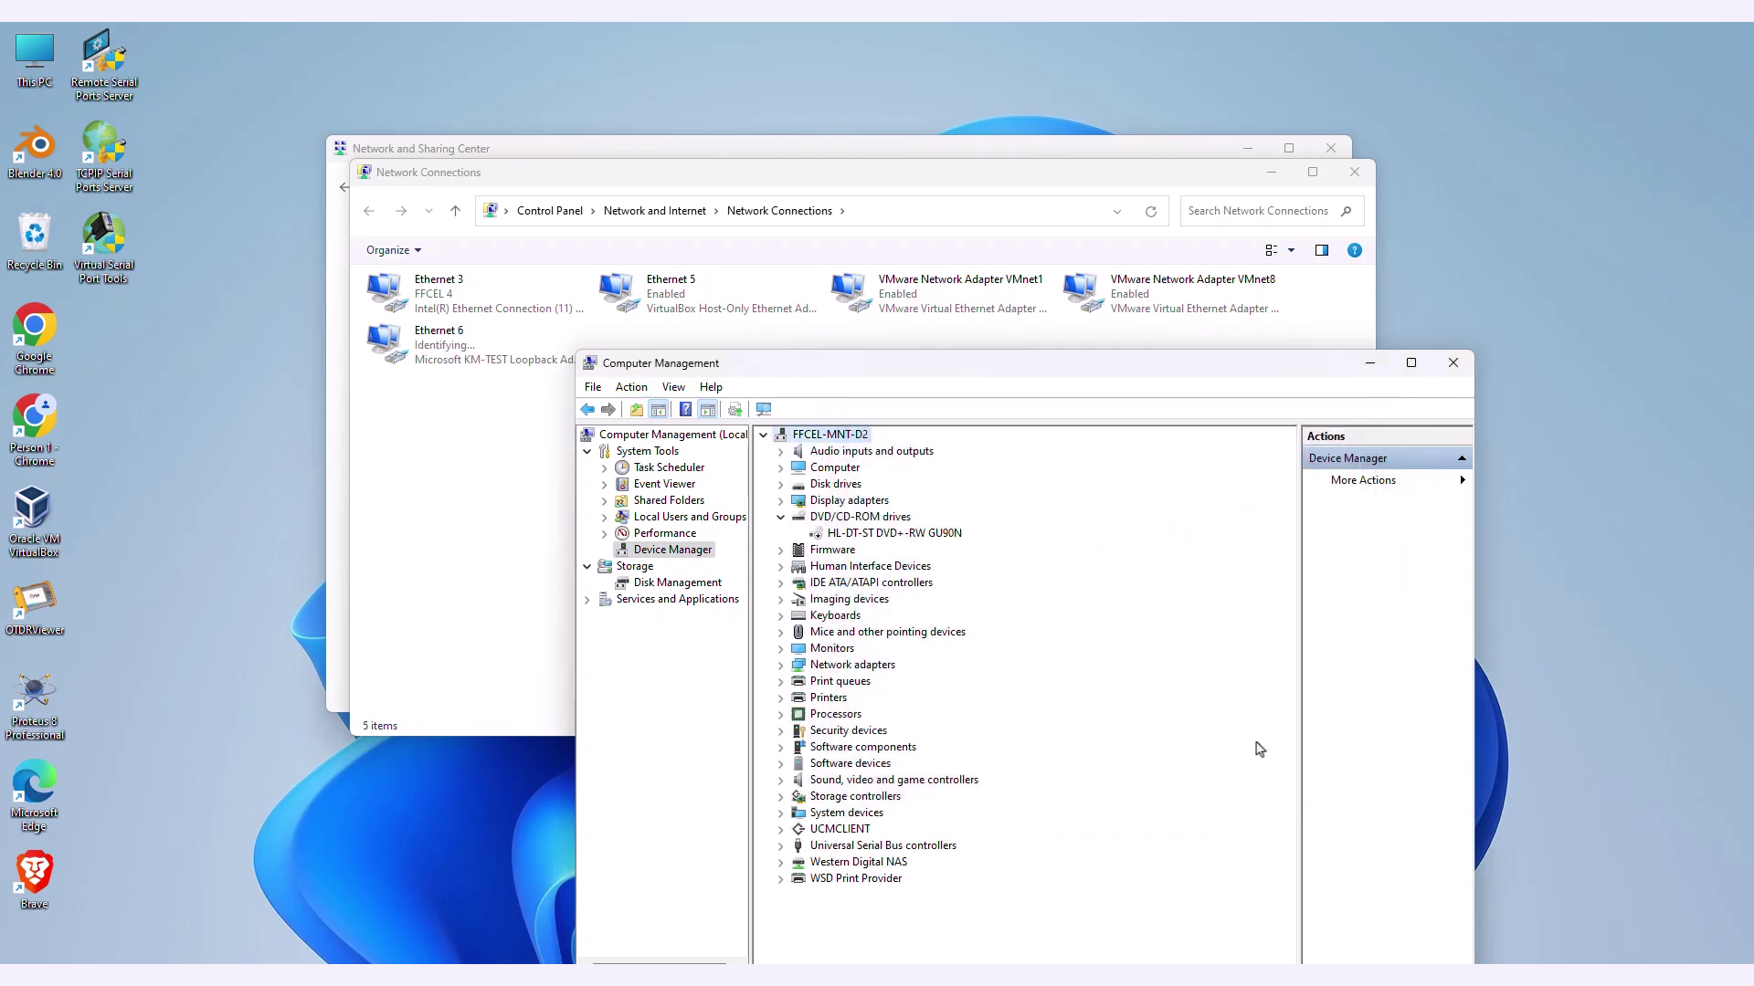
pyautogui.click(1446, 371)
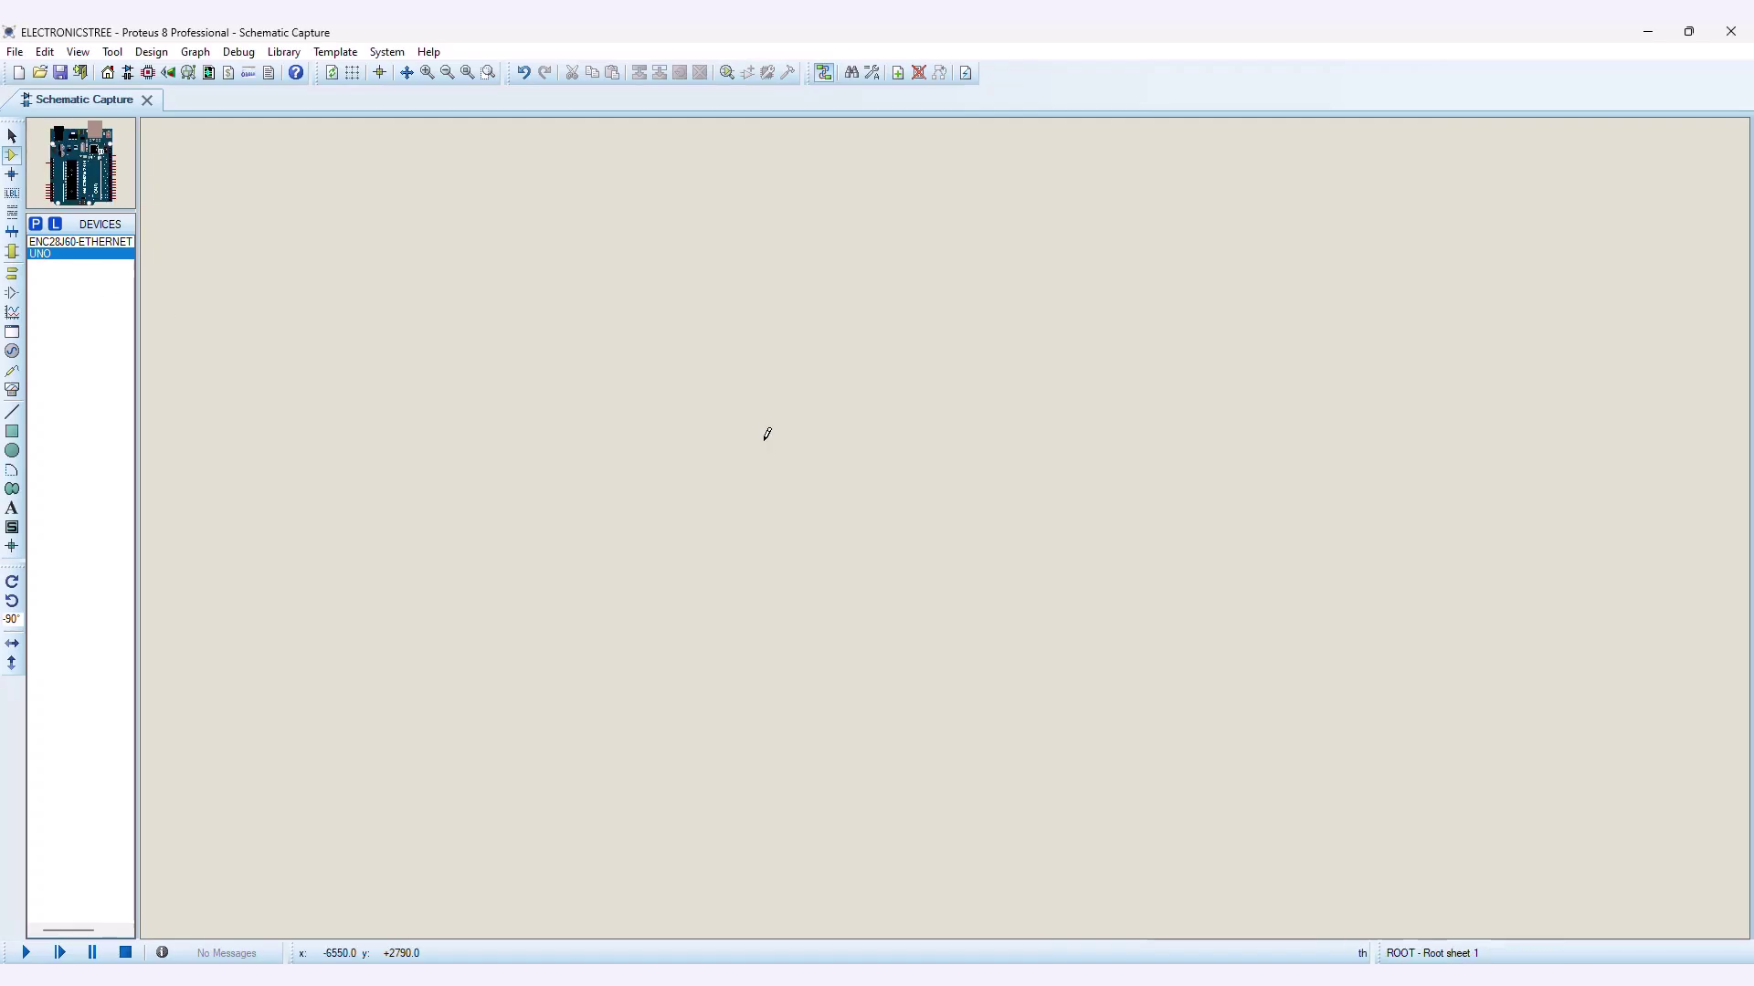
# Step: Place the UNO board and the ENC28J60-ETHERNET module on the sheet
pyautogui.click(767, 427)
pyautogui.click(1228, 528)
pyautogui.click(81, 242)
pyautogui.click(548, 539)
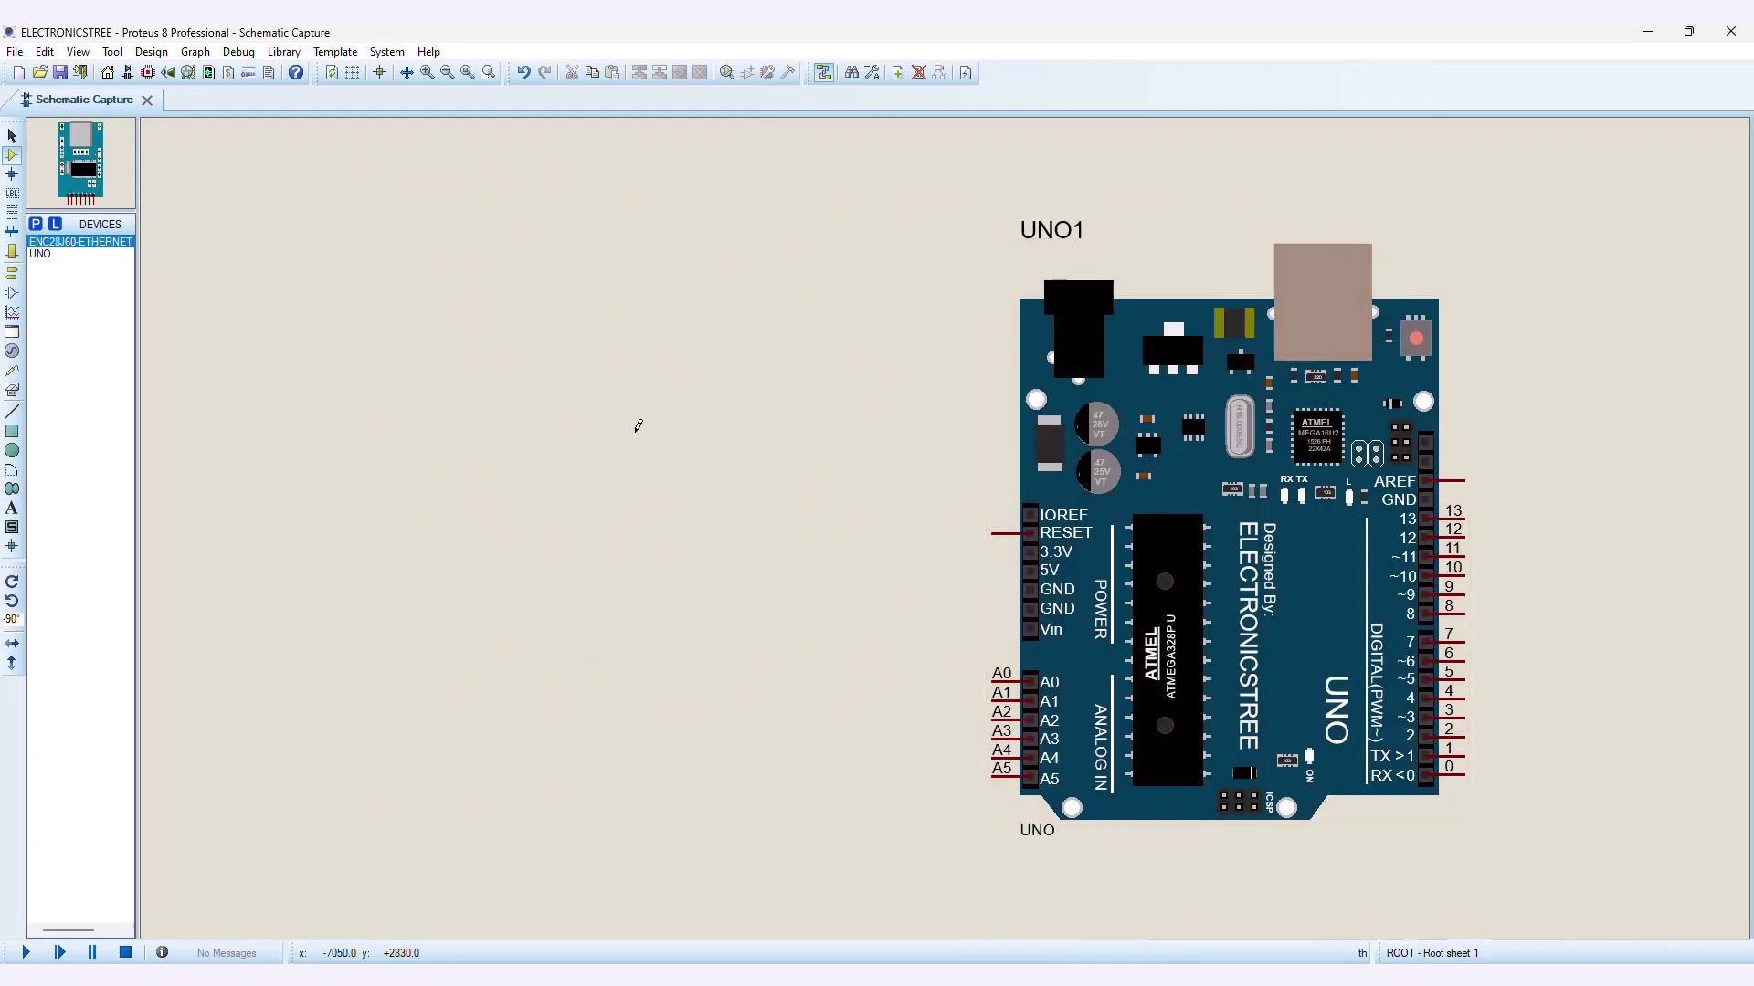
pyautogui.click(728, 493)
# Step: Rotate ENC1 and move it left of UNO1, then X-mirror UNO1 and move it closer
pyautogui.rightClick(800, 358)
pyautogui.click(879, 454)
pyautogui.rightClick(605, 665)
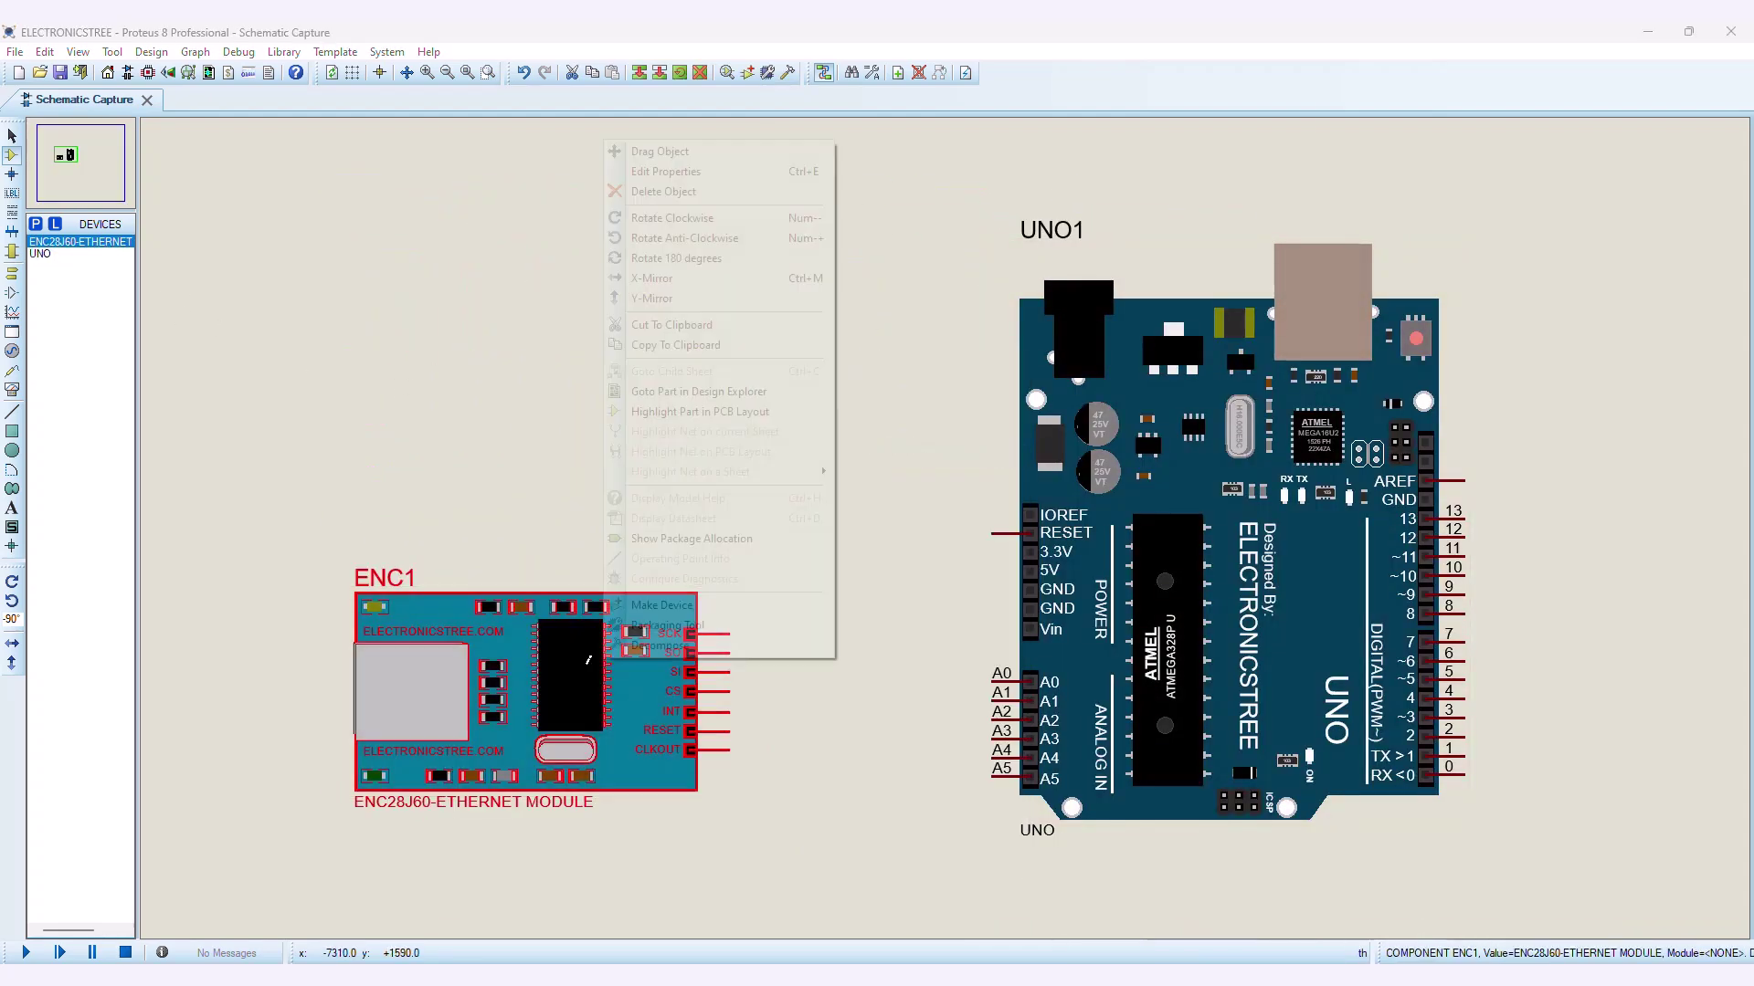
pyautogui.click(673, 165)
pyautogui.click(639, 493)
pyautogui.rightClick(1156, 534)
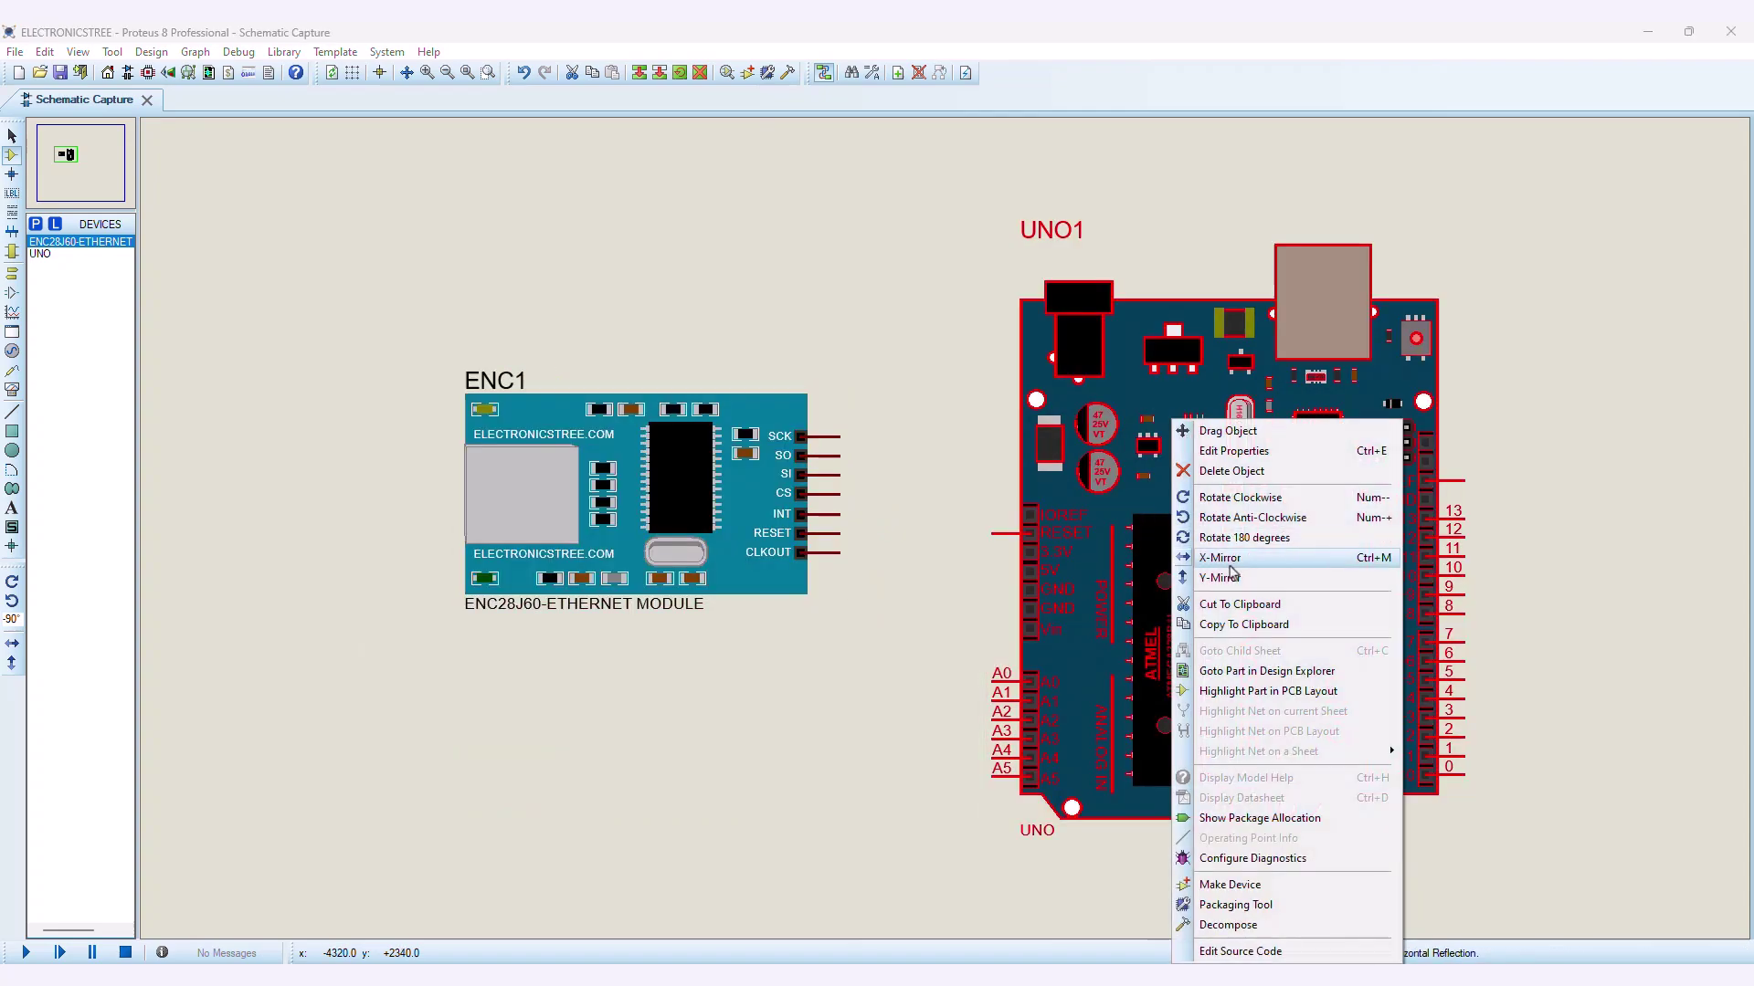
pyautogui.click(1206, 479)
pyautogui.rightClick(1117, 626)
pyautogui.click(1269, 52)
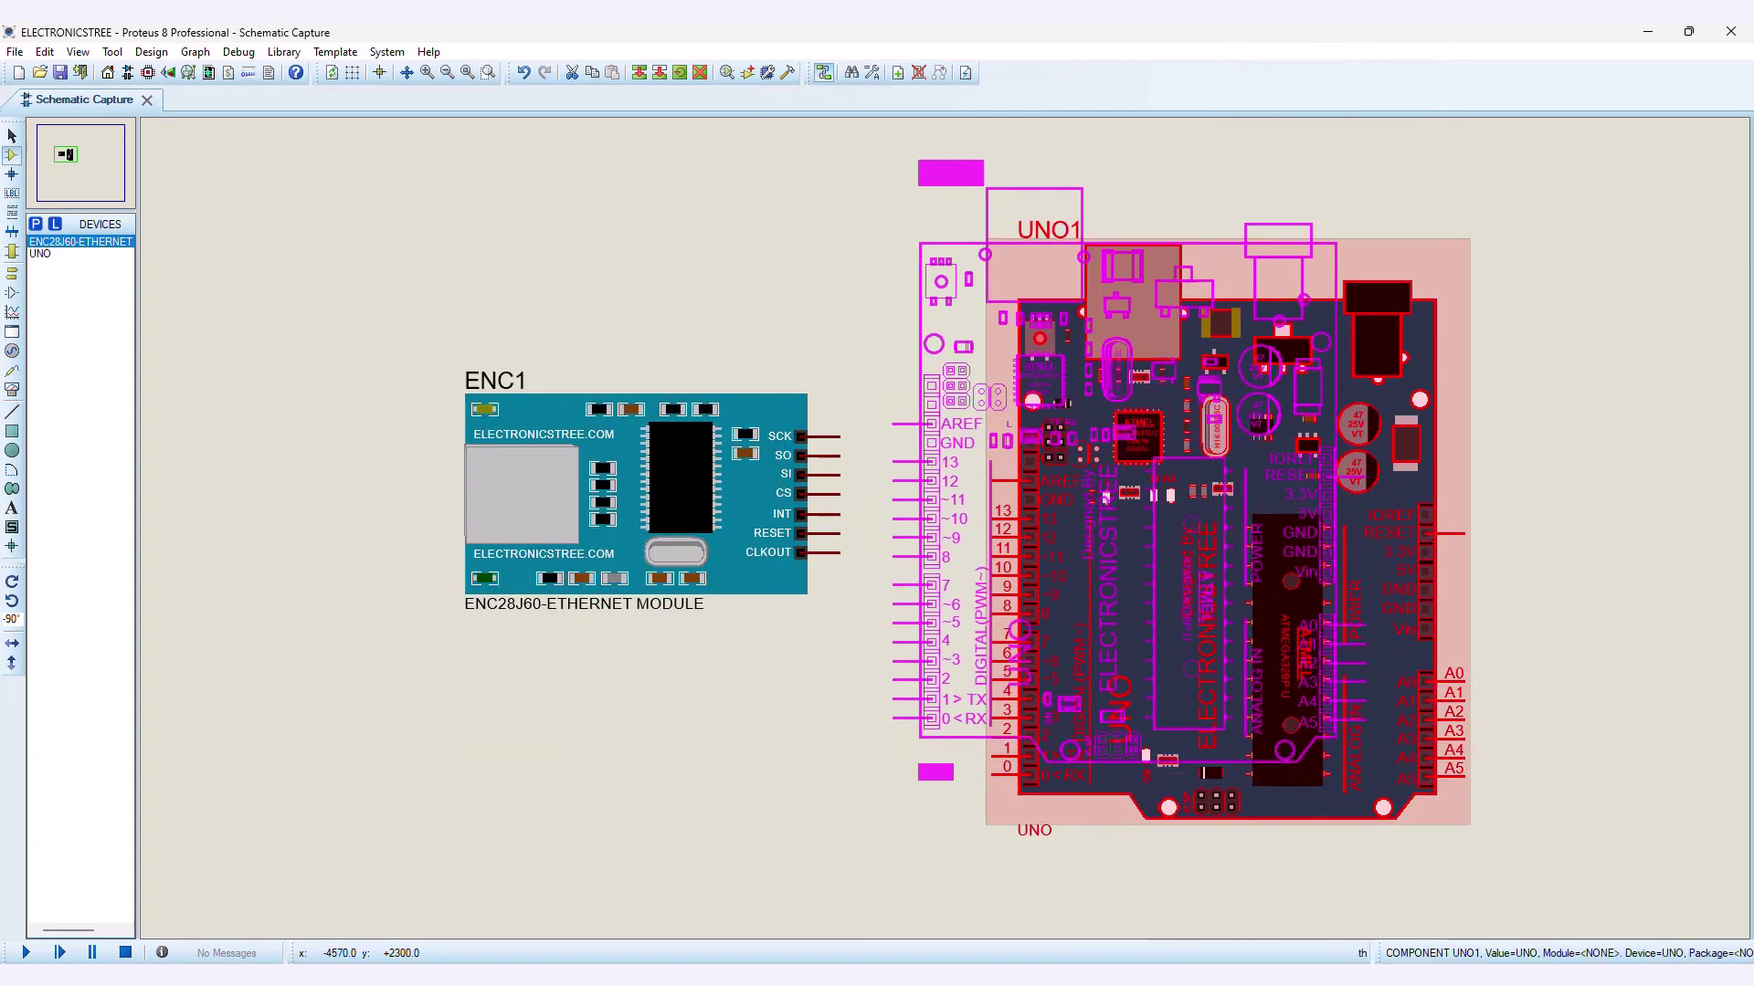
pyautogui.click(1158, 484)
# Step: Wire ENC1's SCK, SO, SI and CS pins to UNO pins 13, 12, 11 and 10
pyautogui.scroll(2, 888, 503)
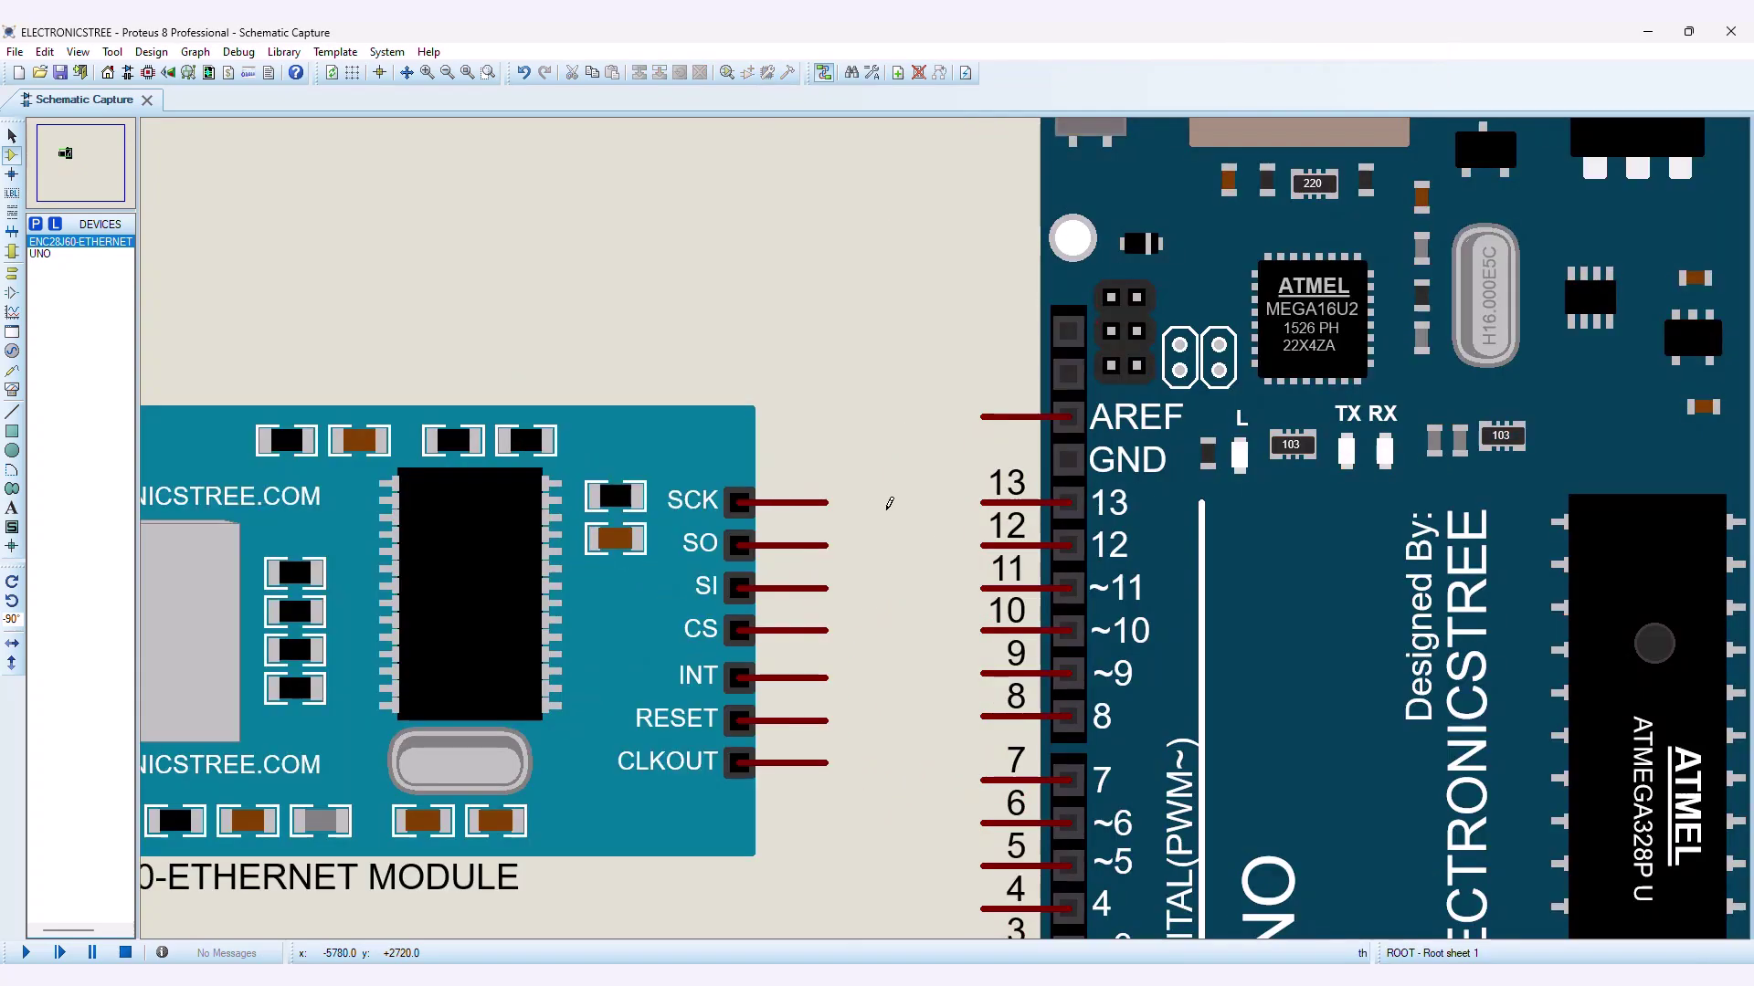
pyautogui.click(829, 502)
pyautogui.click(983, 503)
pyautogui.click(828, 542)
pyautogui.click(982, 546)
pyautogui.click(825, 587)
pyautogui.click(982, 588)
pyautogui.click(824, 630)
pyautogui.click(983, 630)
pyautogui.scroll(-2, 950, 566)
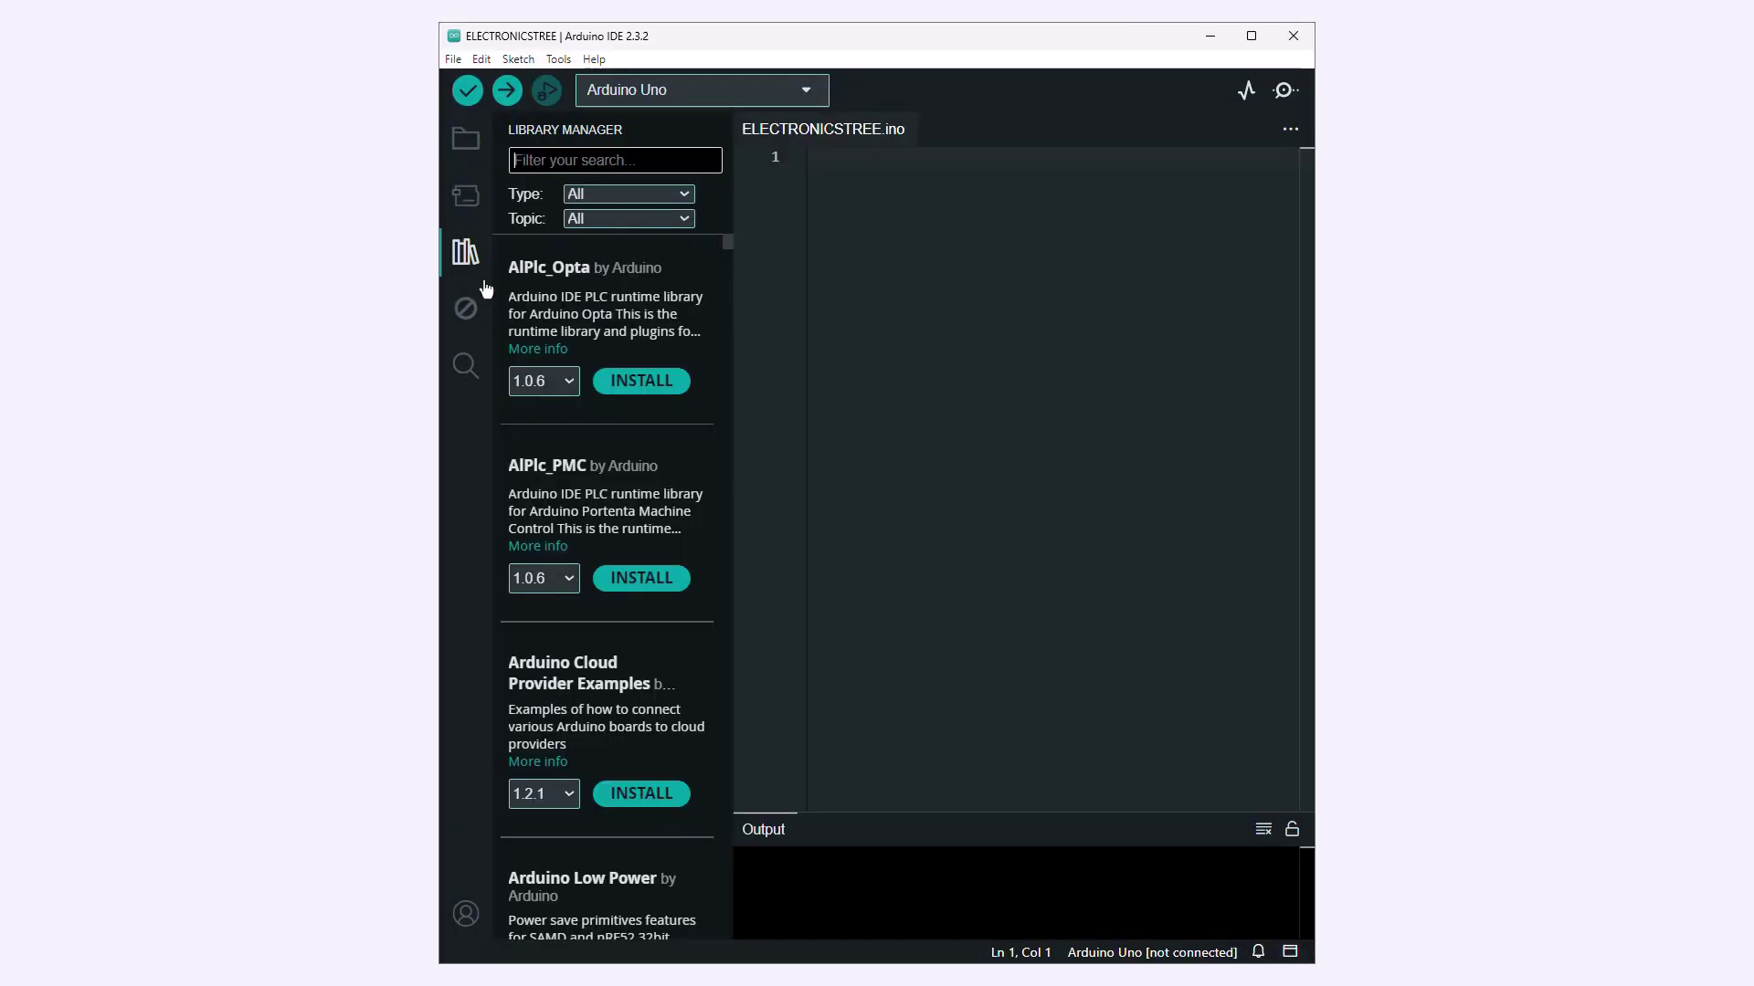
# Step: Search 'Ethercard', install EtherCard 1.1.0 and close the library panel
pyautogui.write('Ethercard')
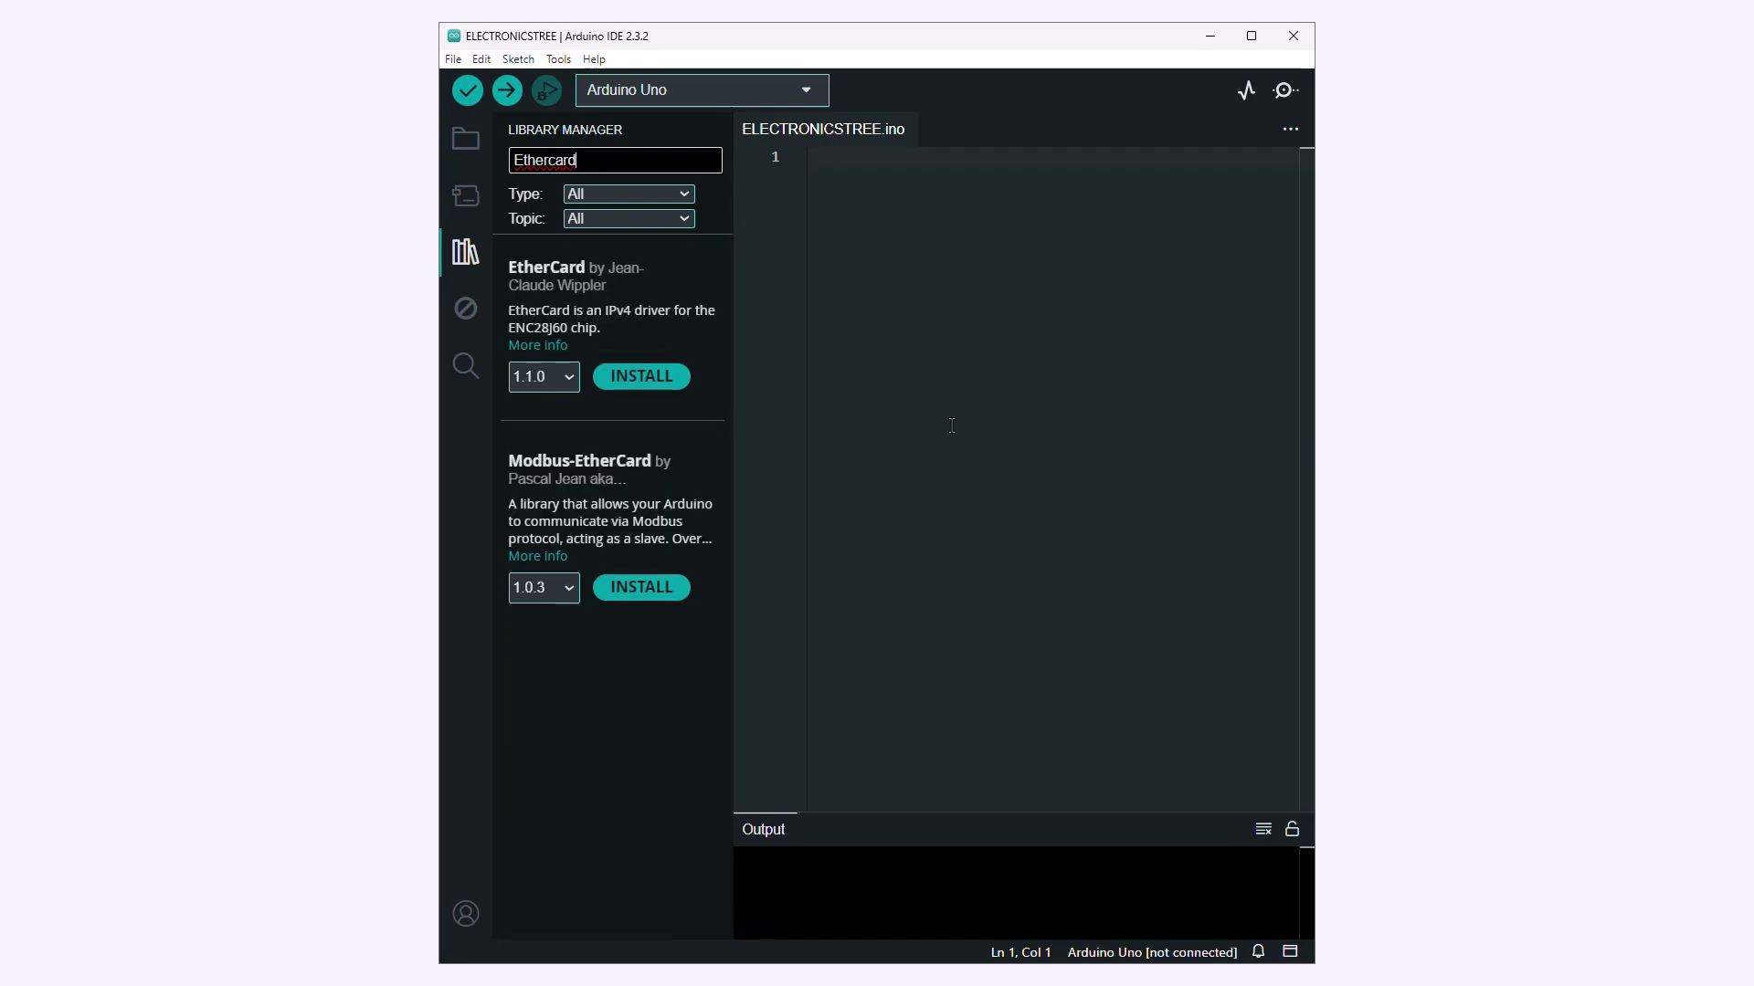
pyautogui.click(639, 378)
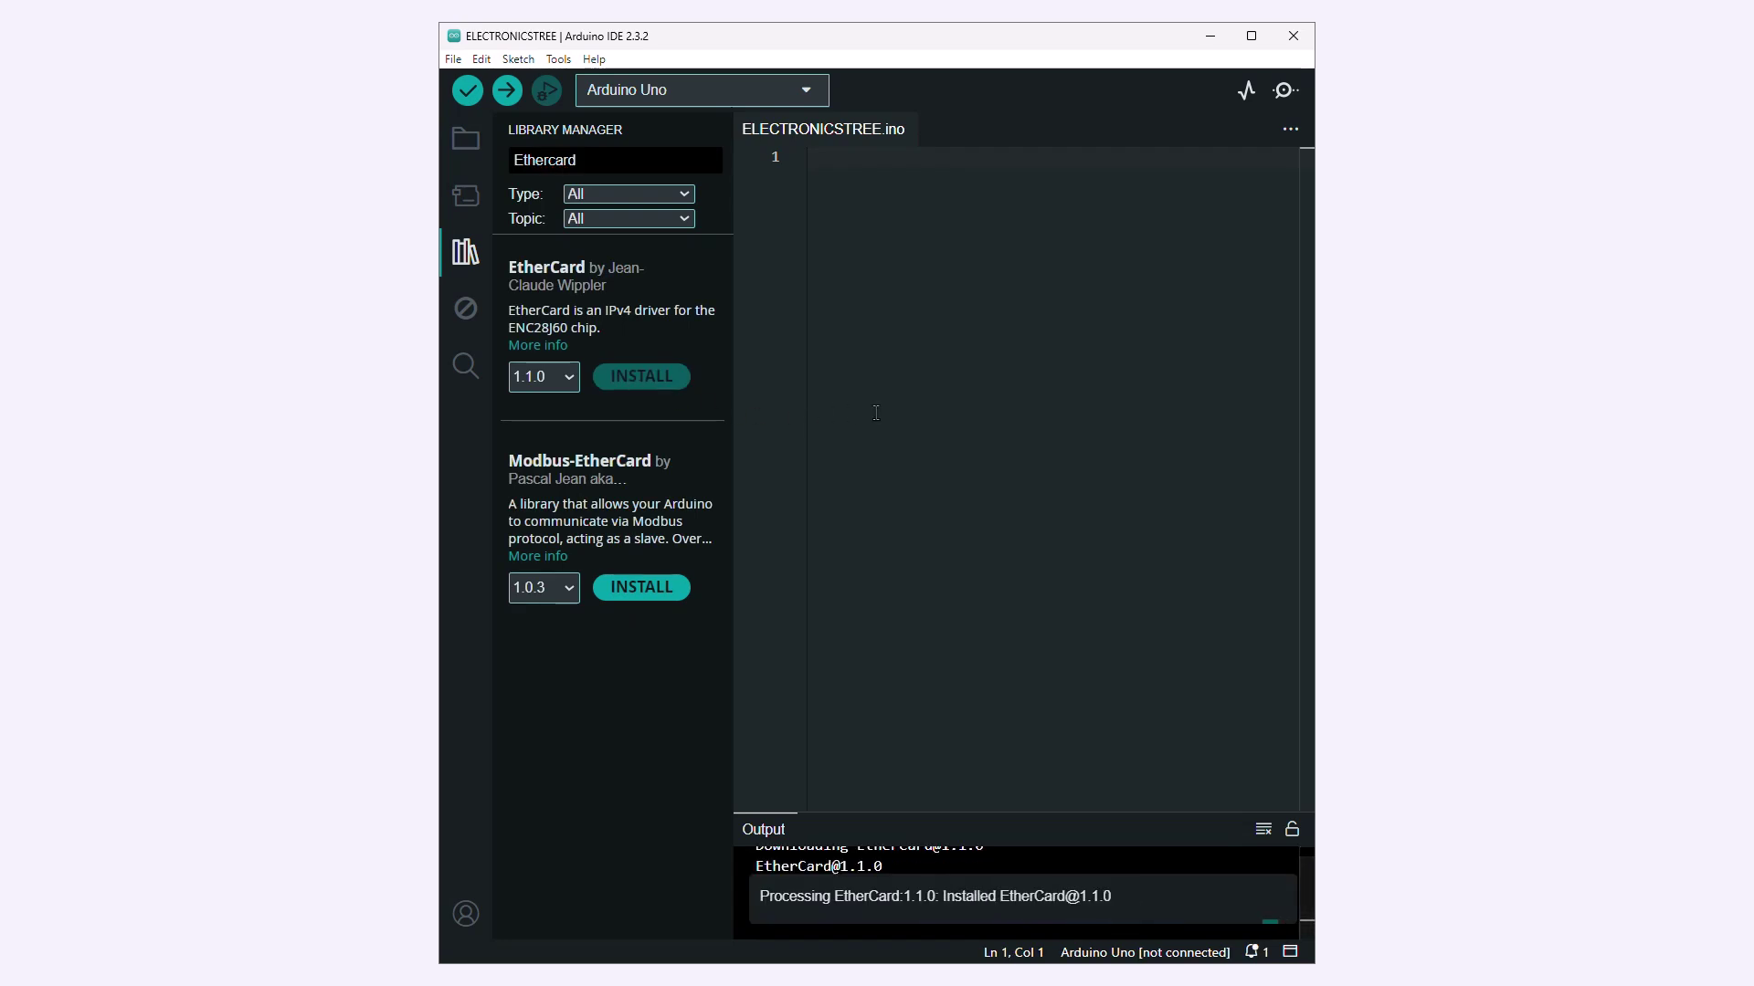
pyautogui.click(466, 255)
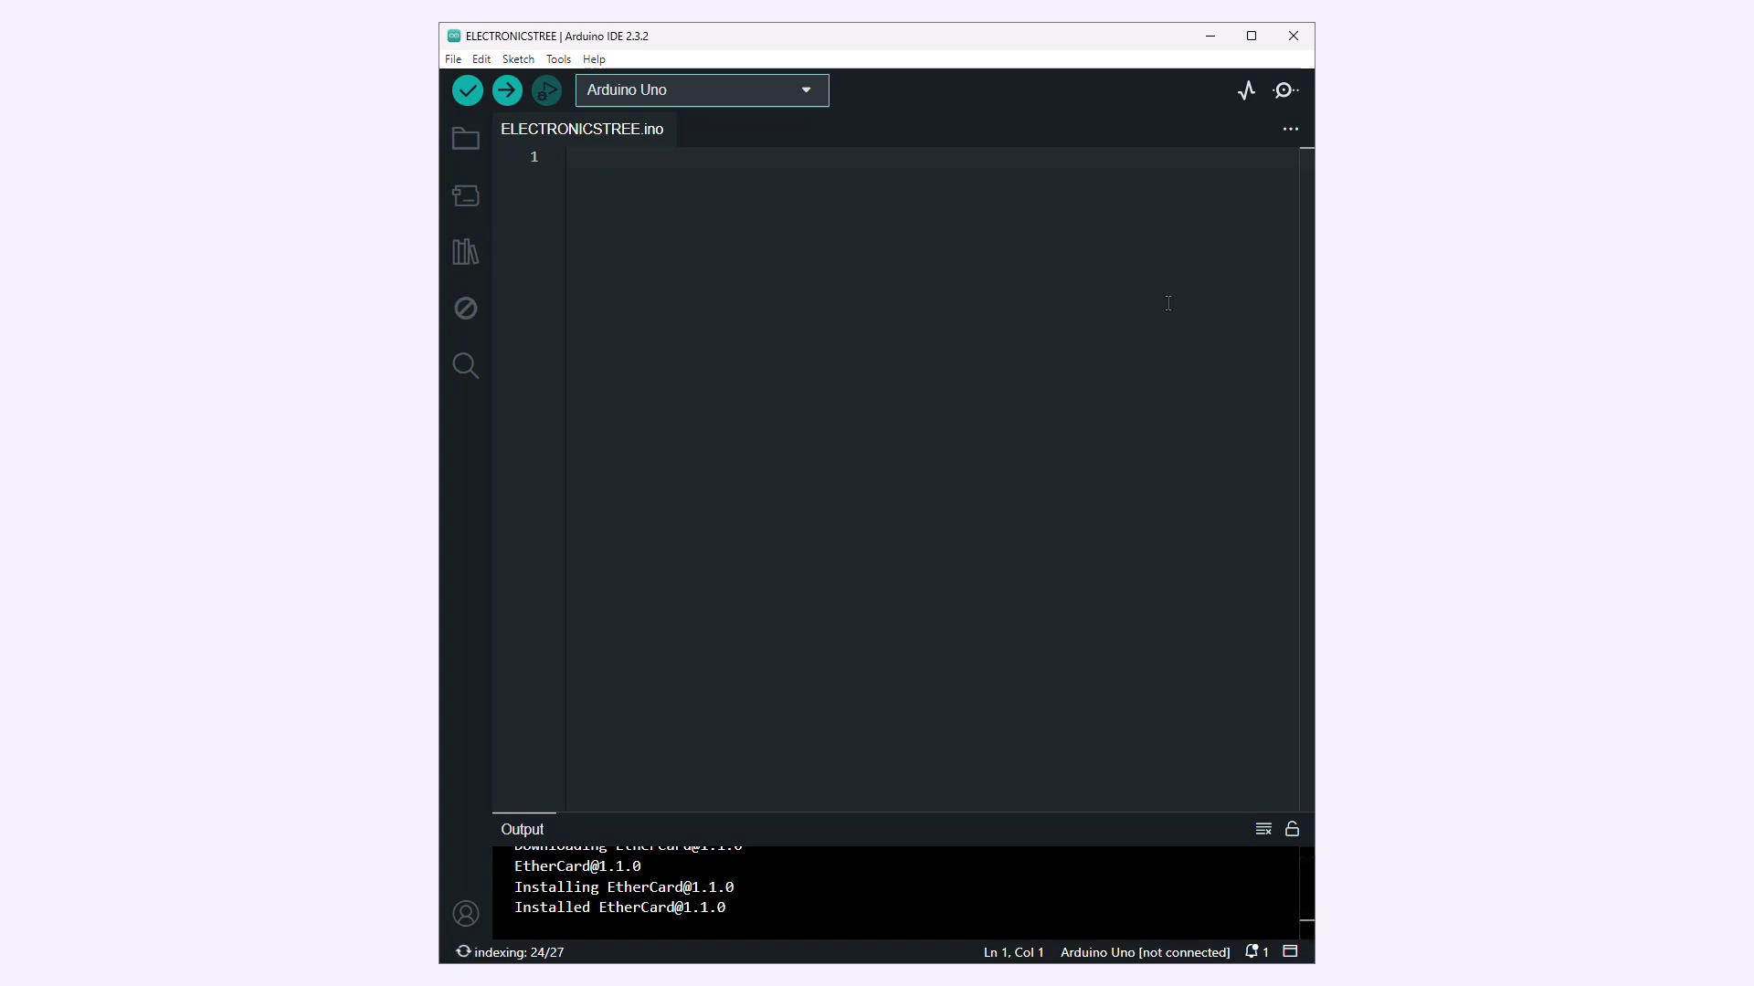
# Step: Paste the EtherCard web-server code into the ELECTRONICSTREE sketch
pyautogui.hotkey('ctrl', 'v')
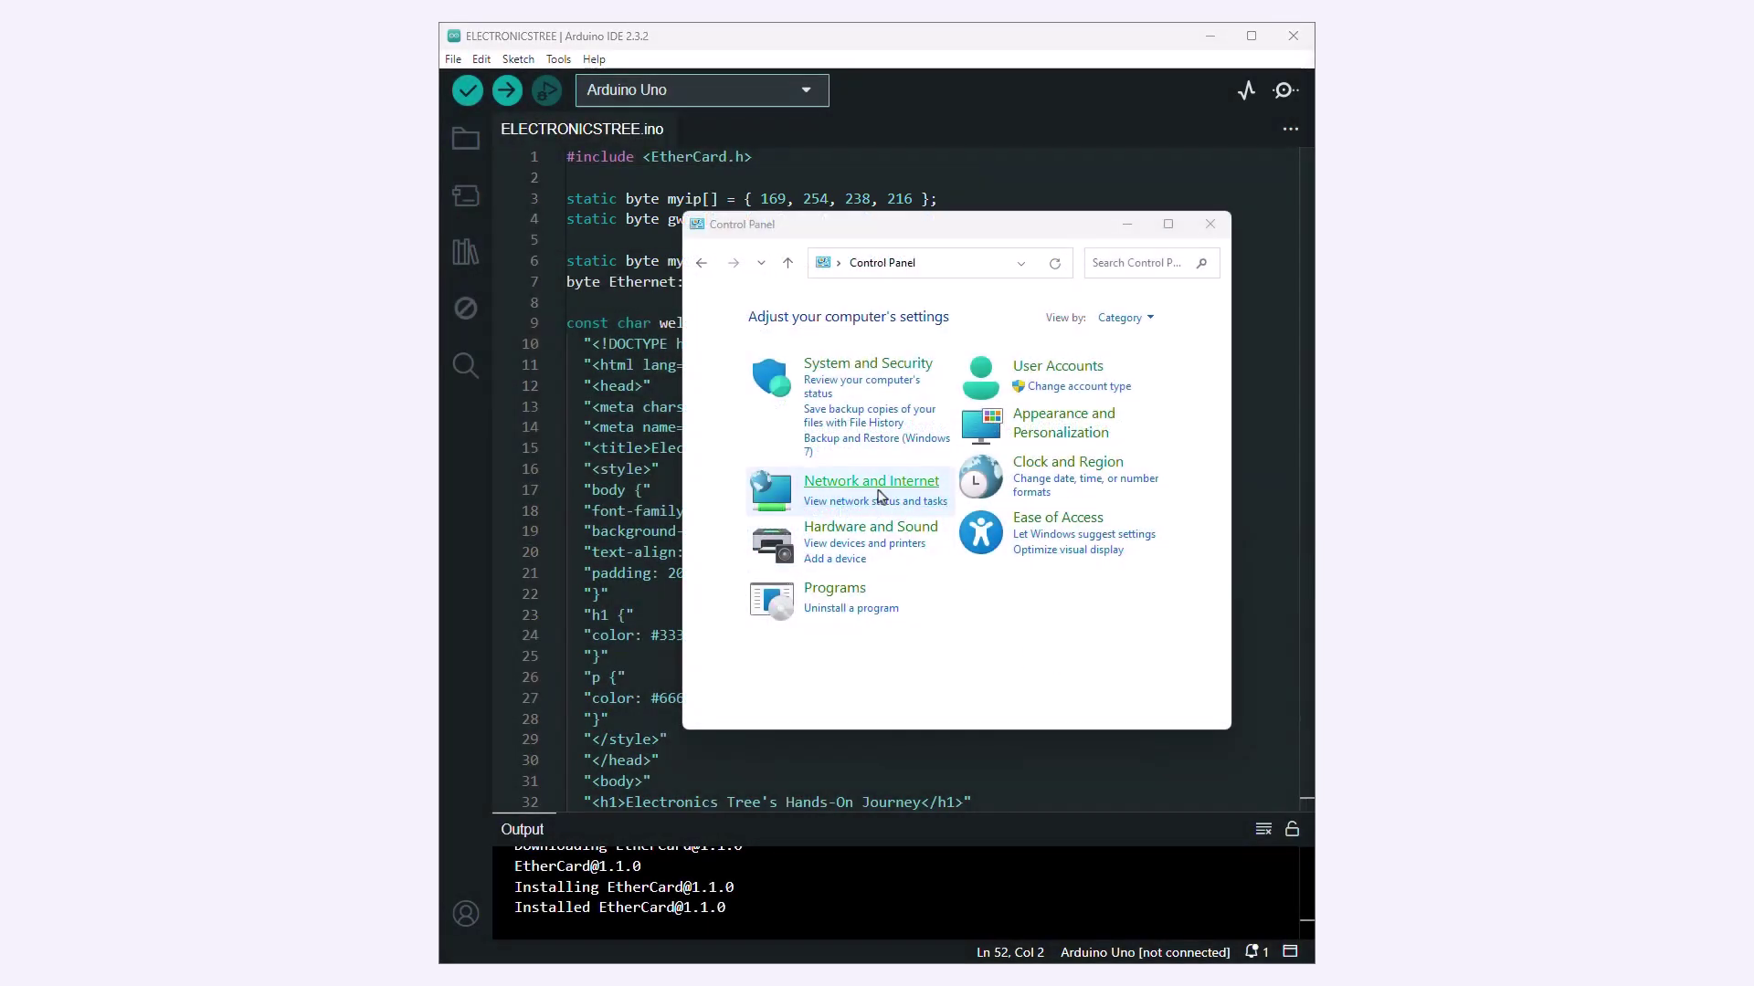
# Step: Look up the Ethernet 6 adapter's autoconfigured IPv4 address, 169.254.238.215, in its connection details
pyautogui.click(875, 486)
pyautogui.click(993, 333)
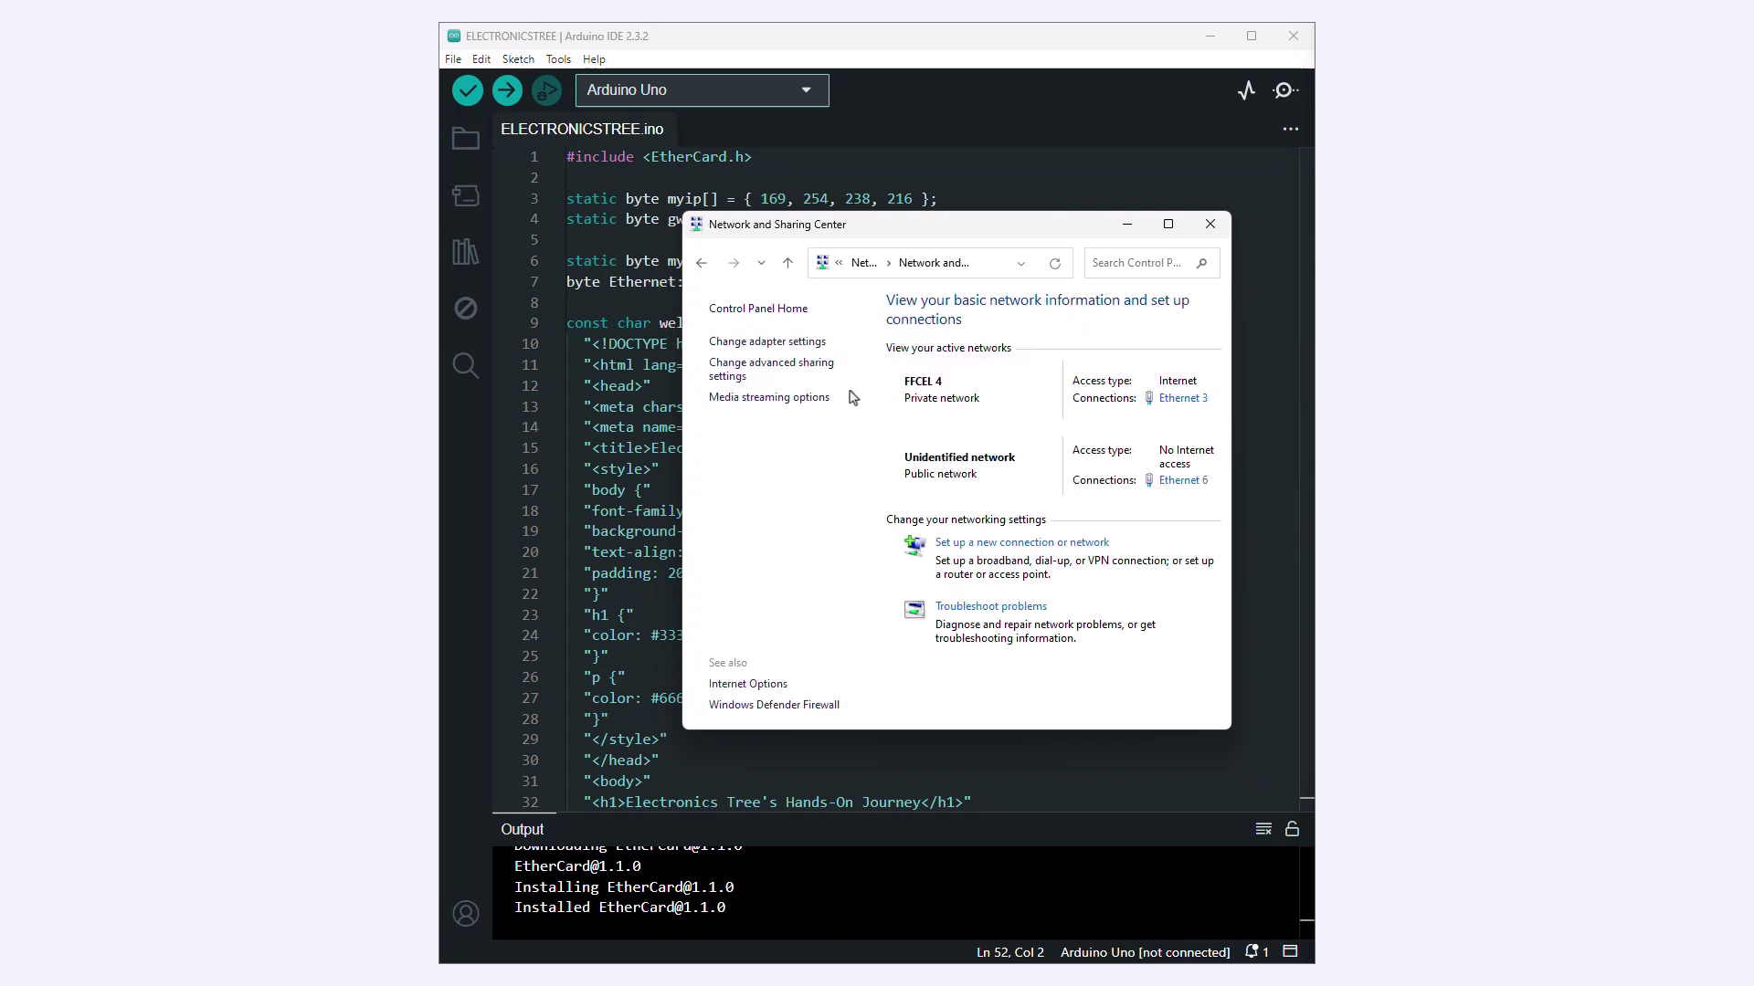
pyautogui.click(742, 344)
pyautogui.doubleClick(807, 427)
pyautogui.moveTo(1242, 322); pyautogui.dragTo(934, 357)
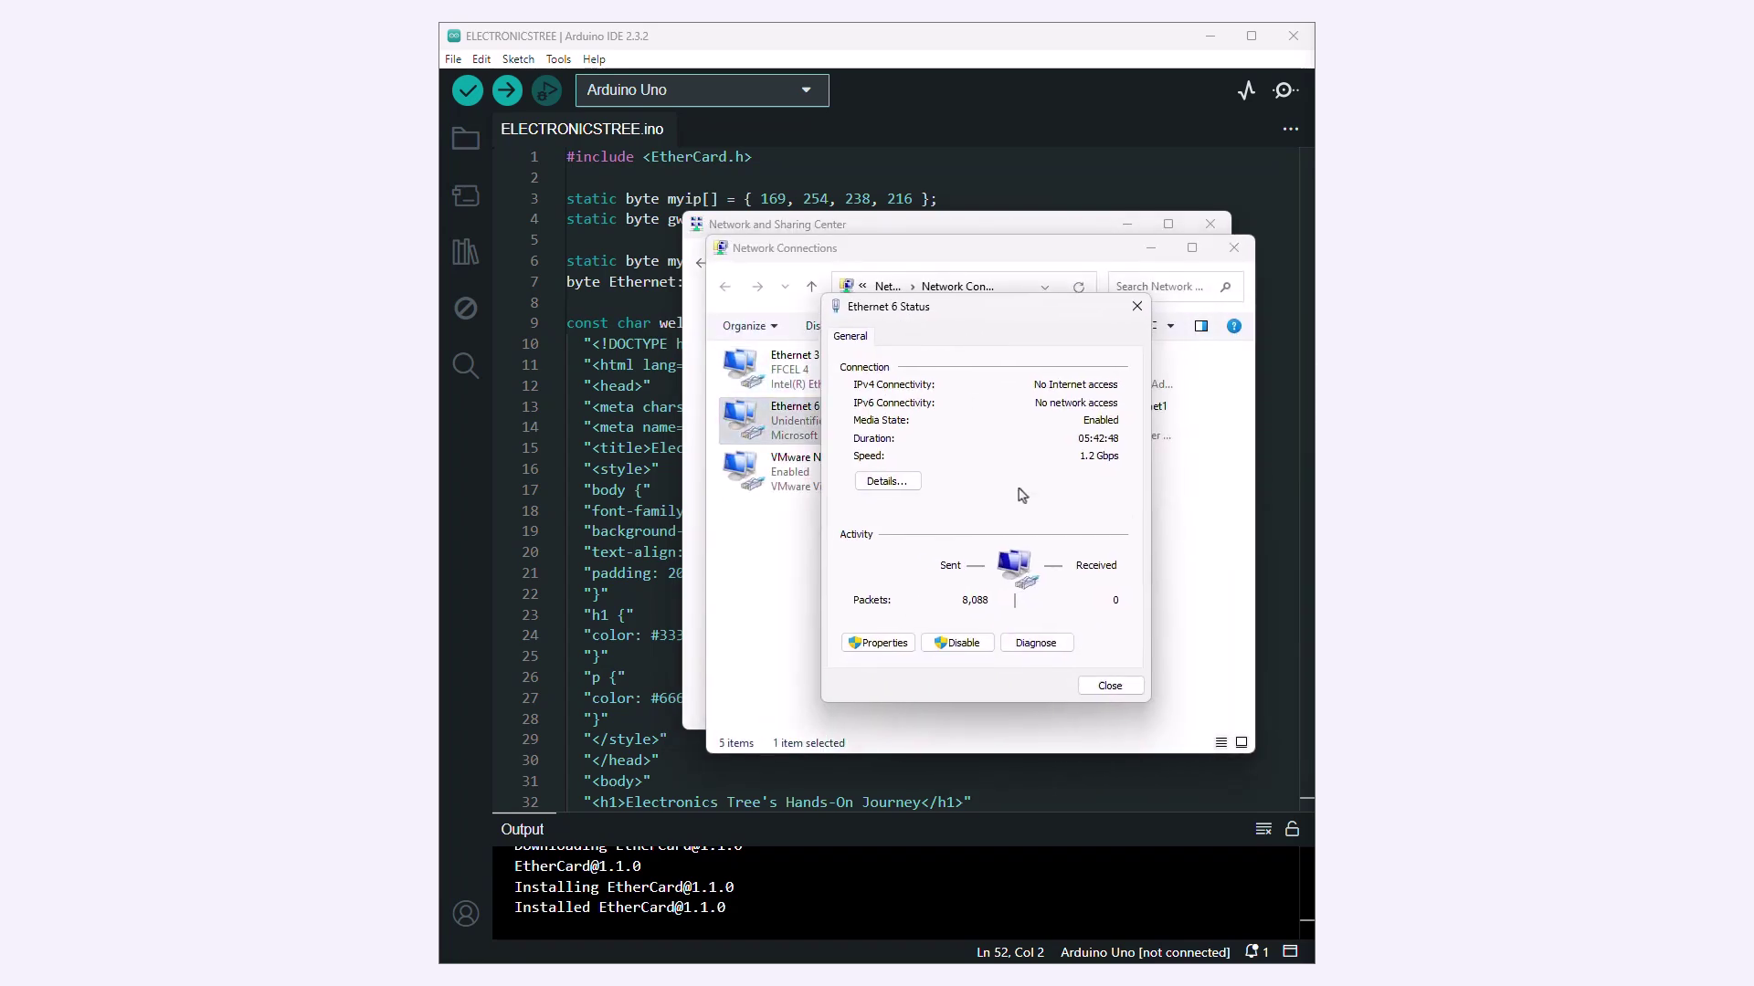
pyautogui.click(872, 483)
pyautogui.click(1012, 471)
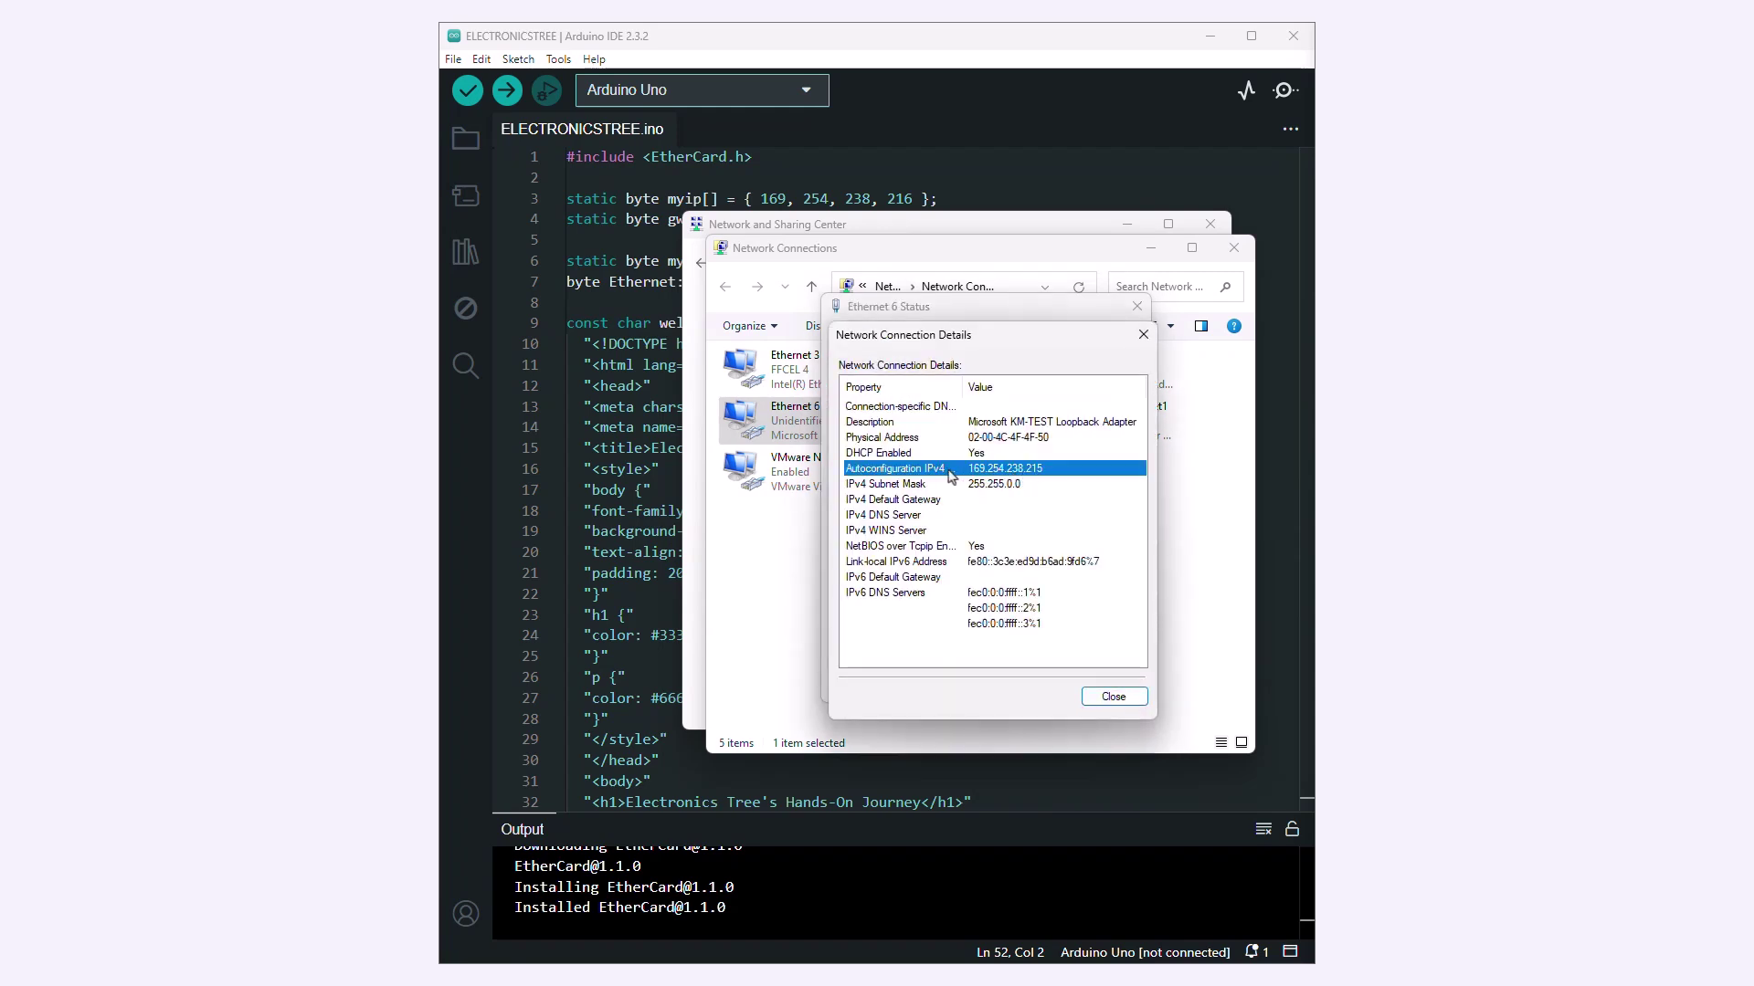
# Step: Close the connection details, Ethernet 6 status, network connections and sharing center windows
pyautogui.click(1114, 696)
pyautogui.click(1111, 688)
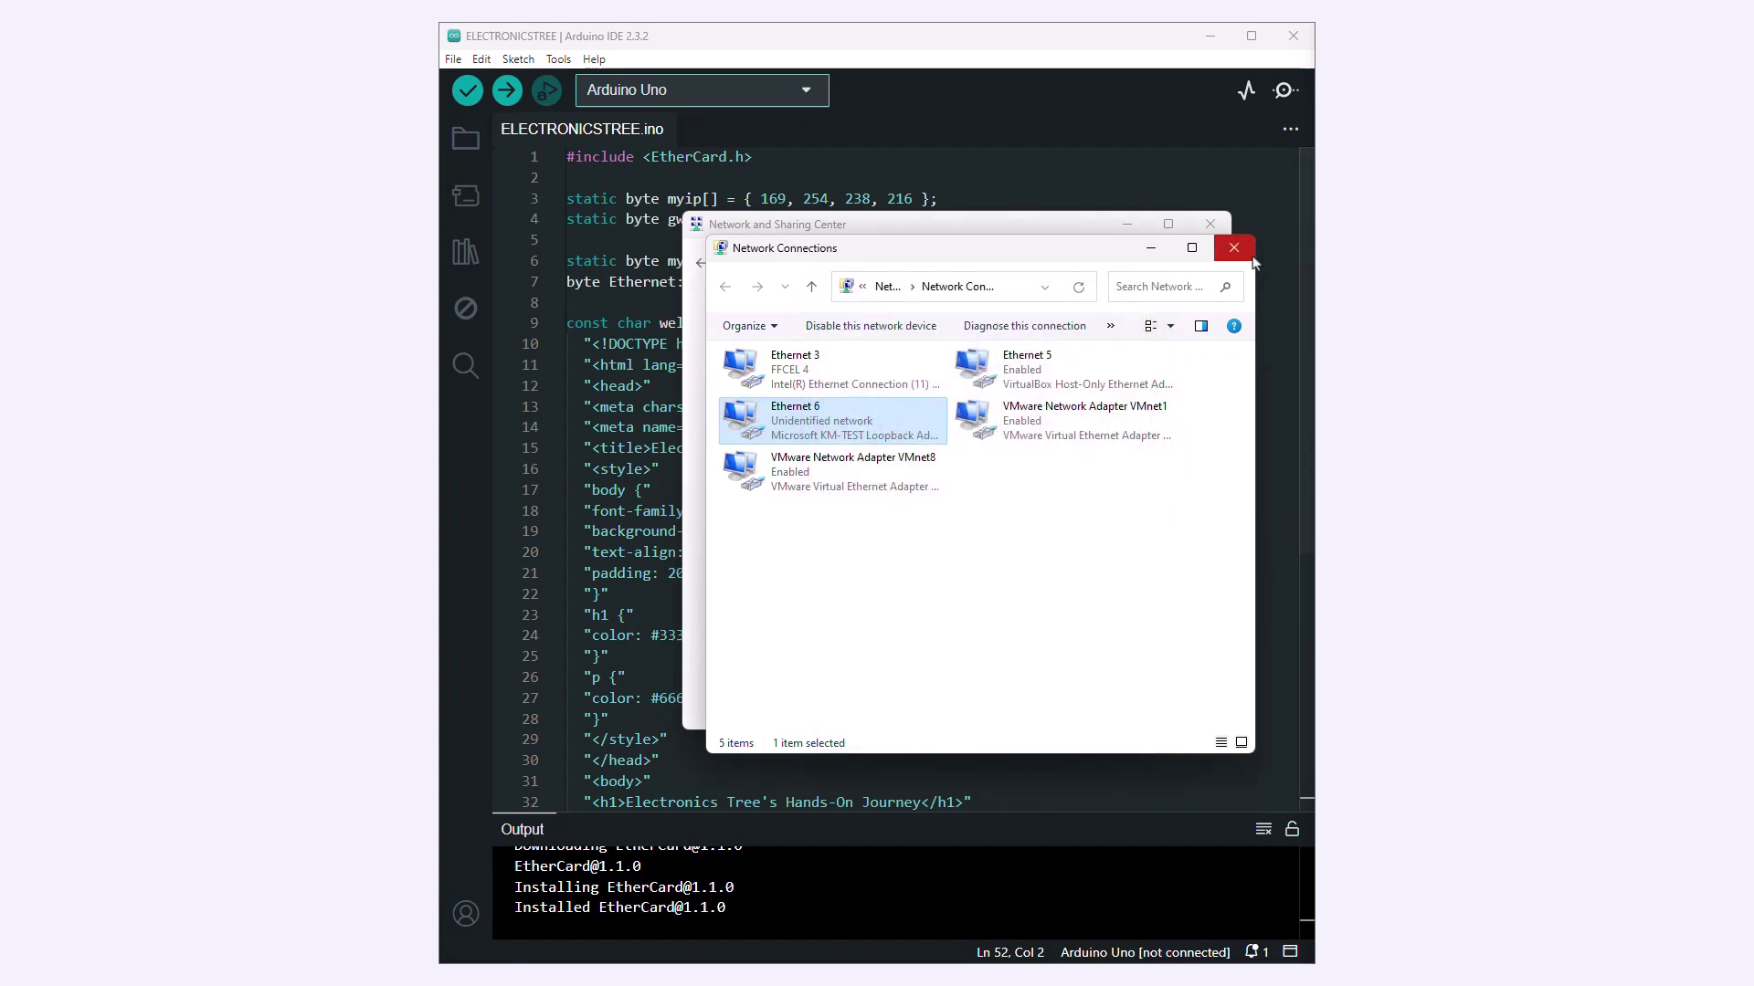
pyautogui.click(1234, 247)
pyautogui.click(1210, 224)
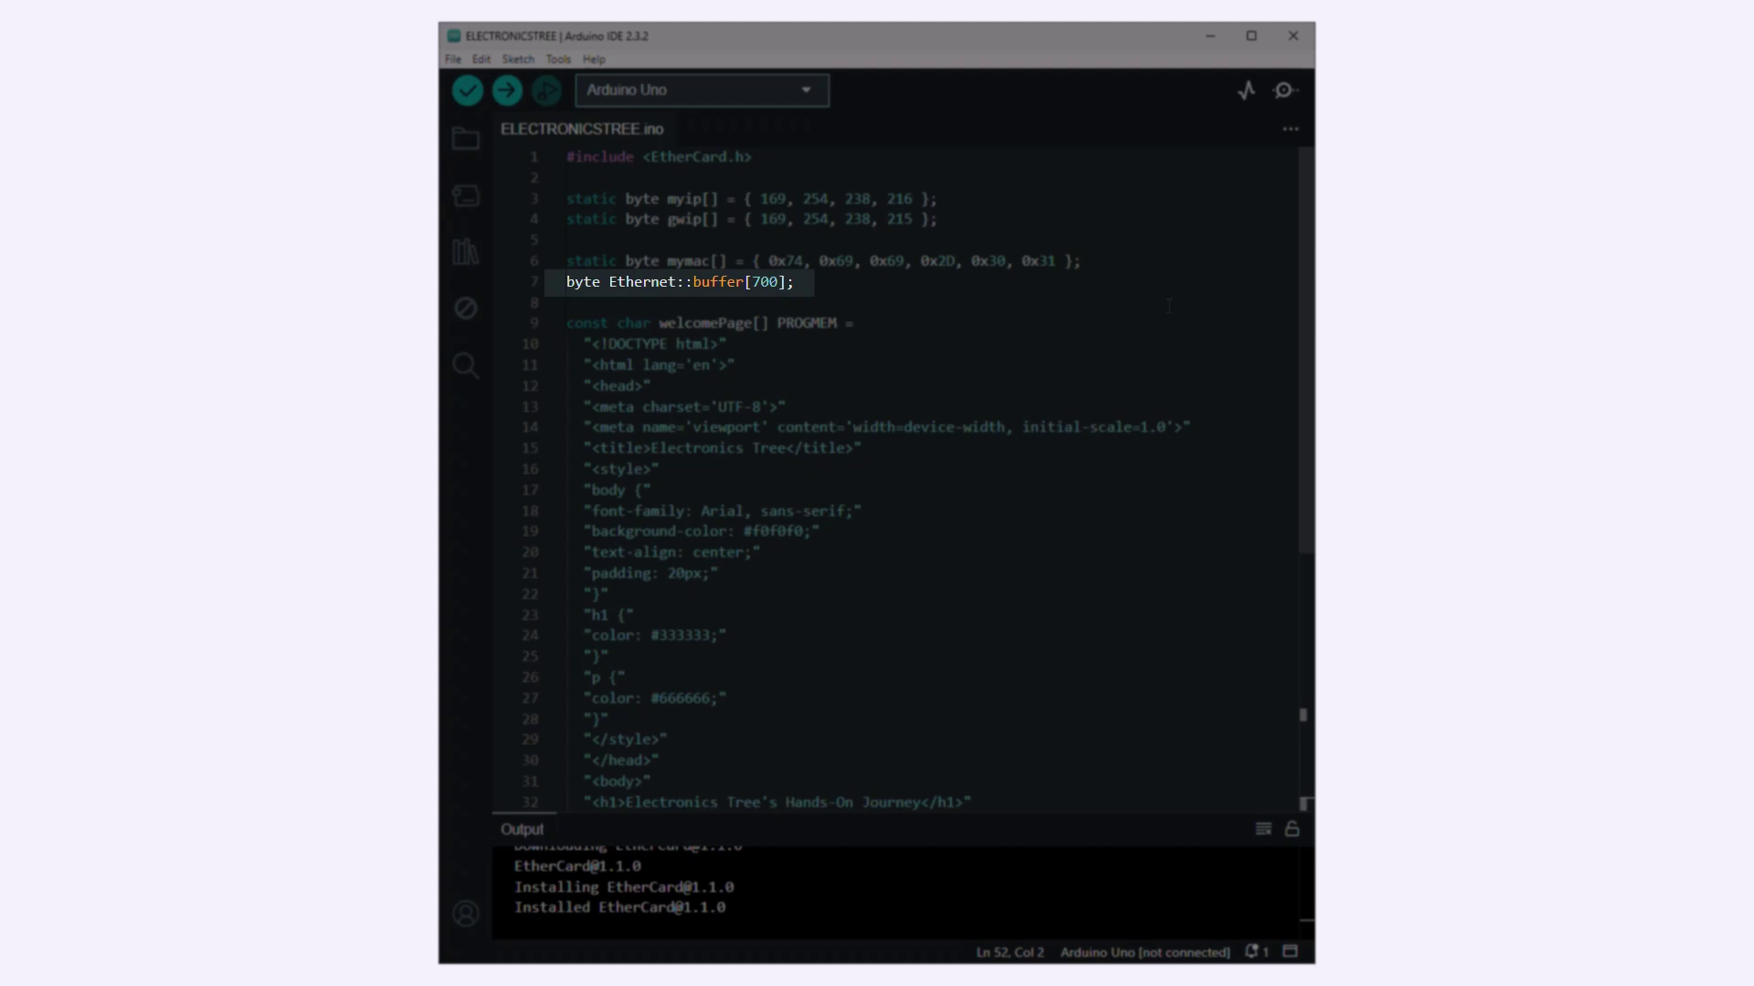
pyautogui.scroll(-3, 1169, 305)
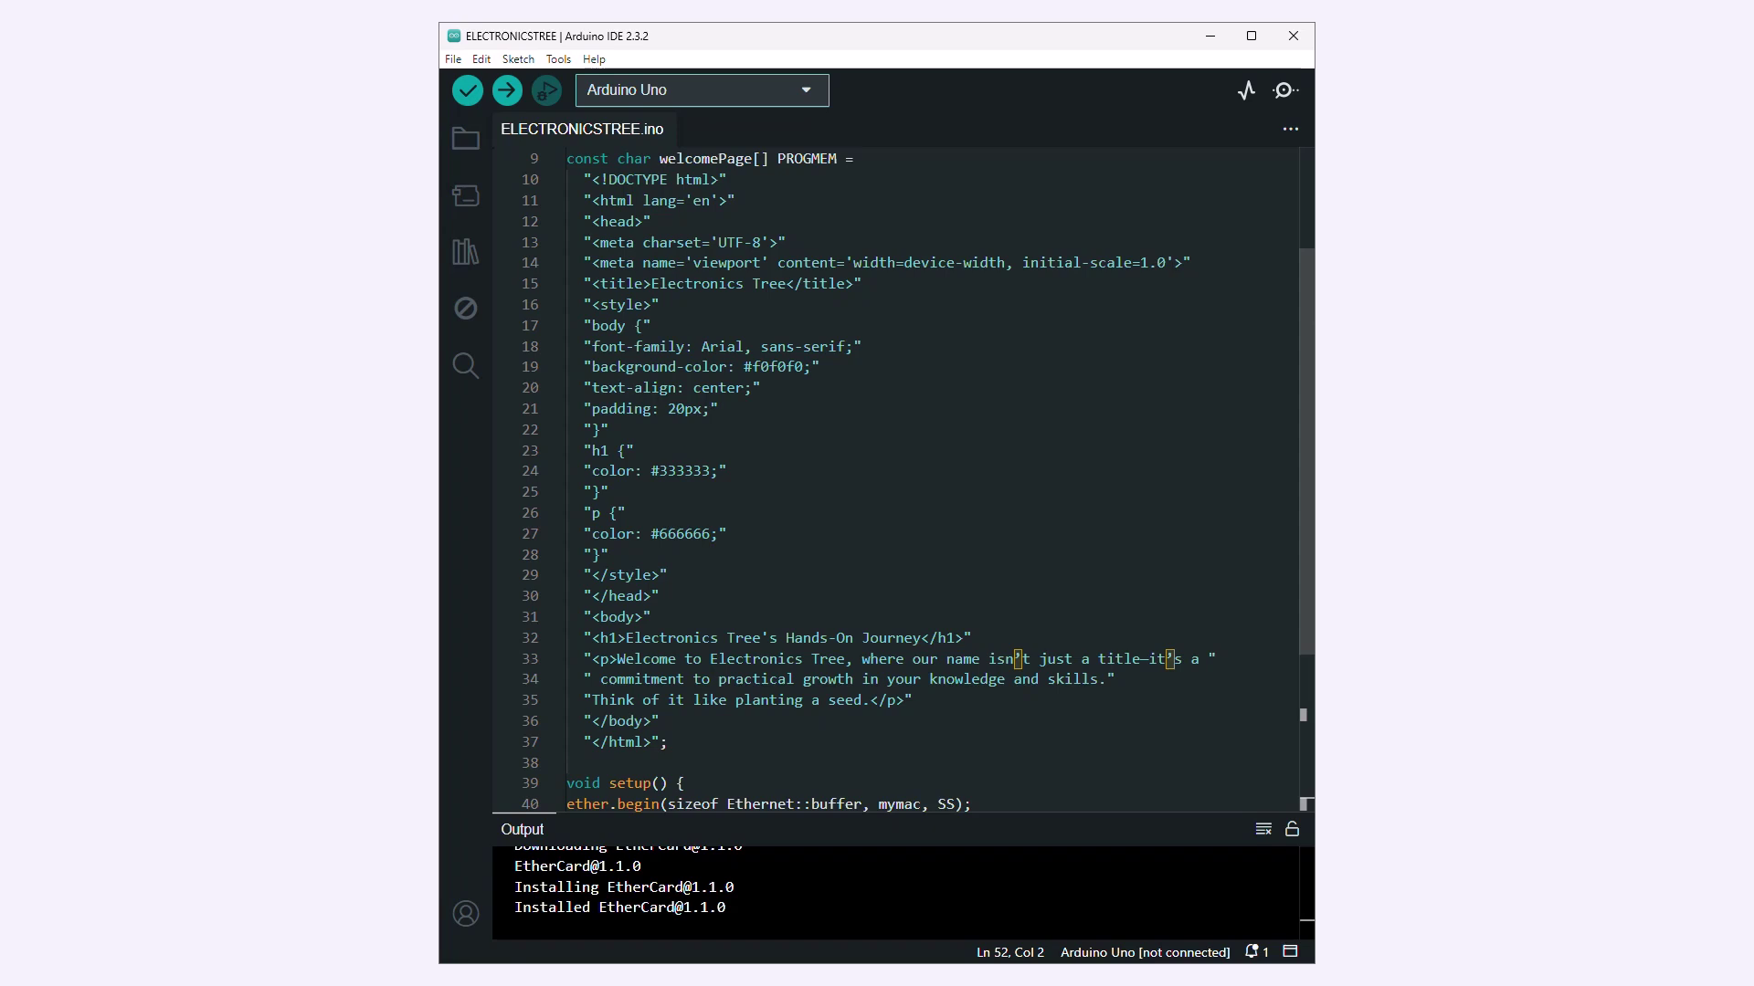
pyautogui.scroll(-4, 918, 479)
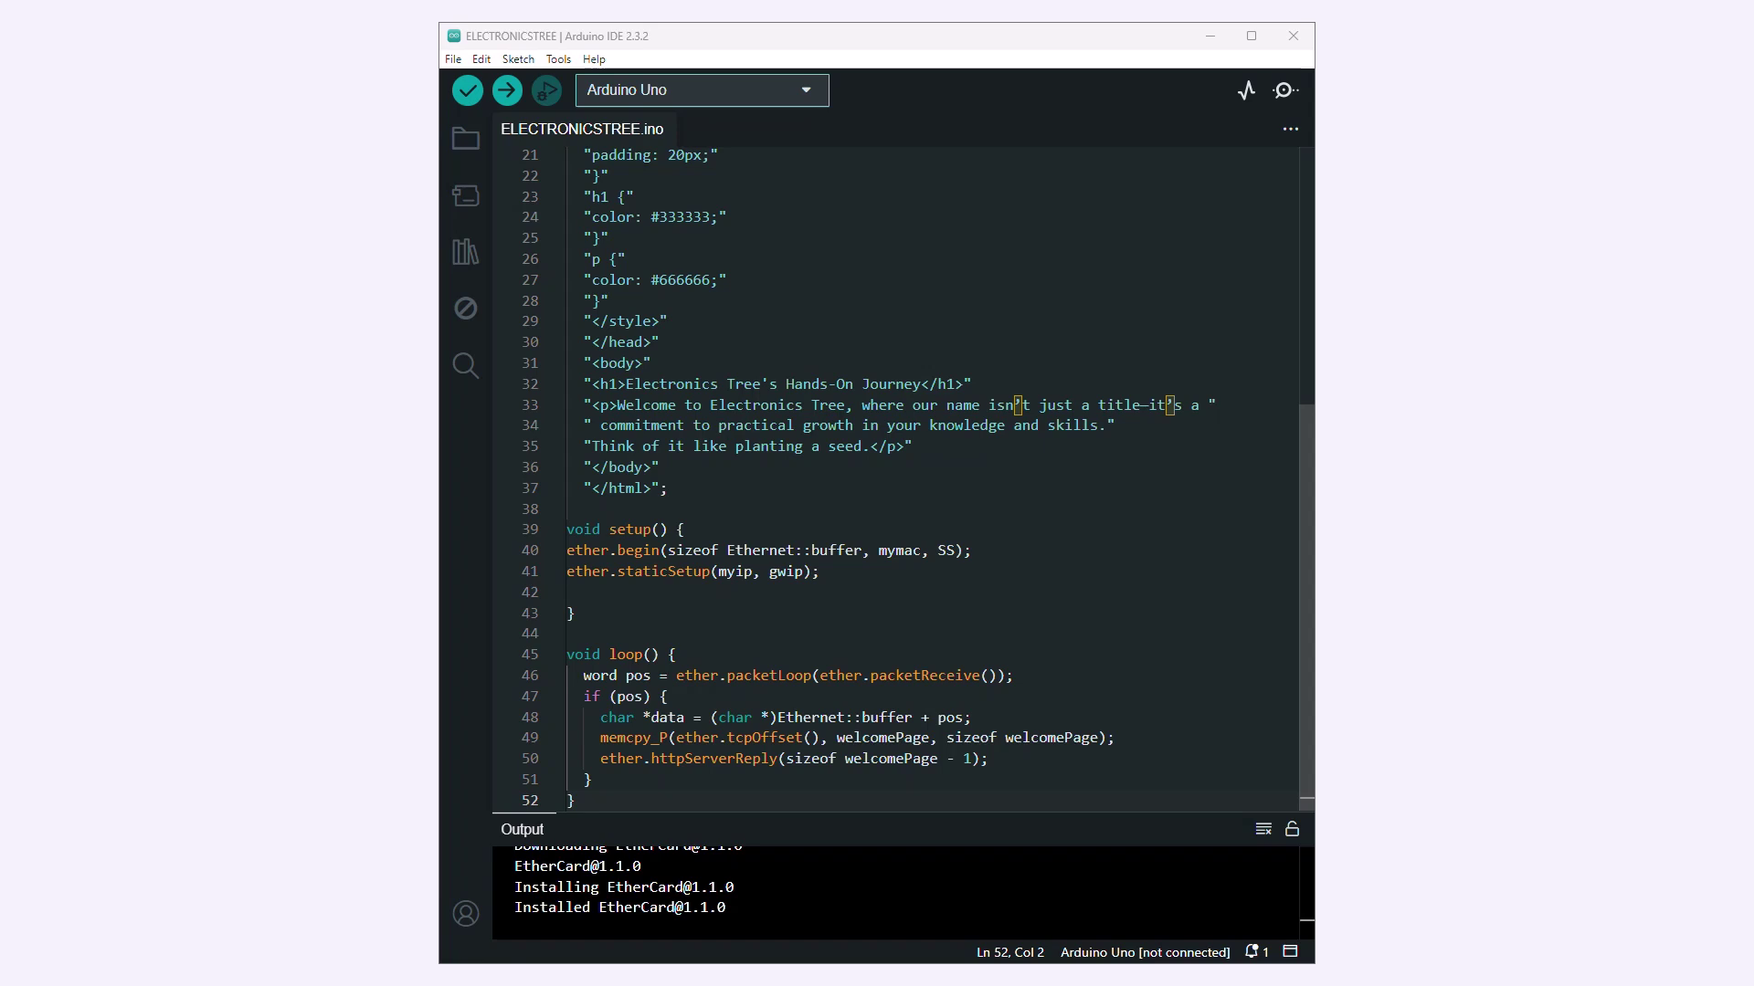
# Step: Compile the sketch, enlarge the Output panel, and select the ELECTRONICSTREE.ino.hex path for copying
pyautogui.scroll(7, 895, 475)
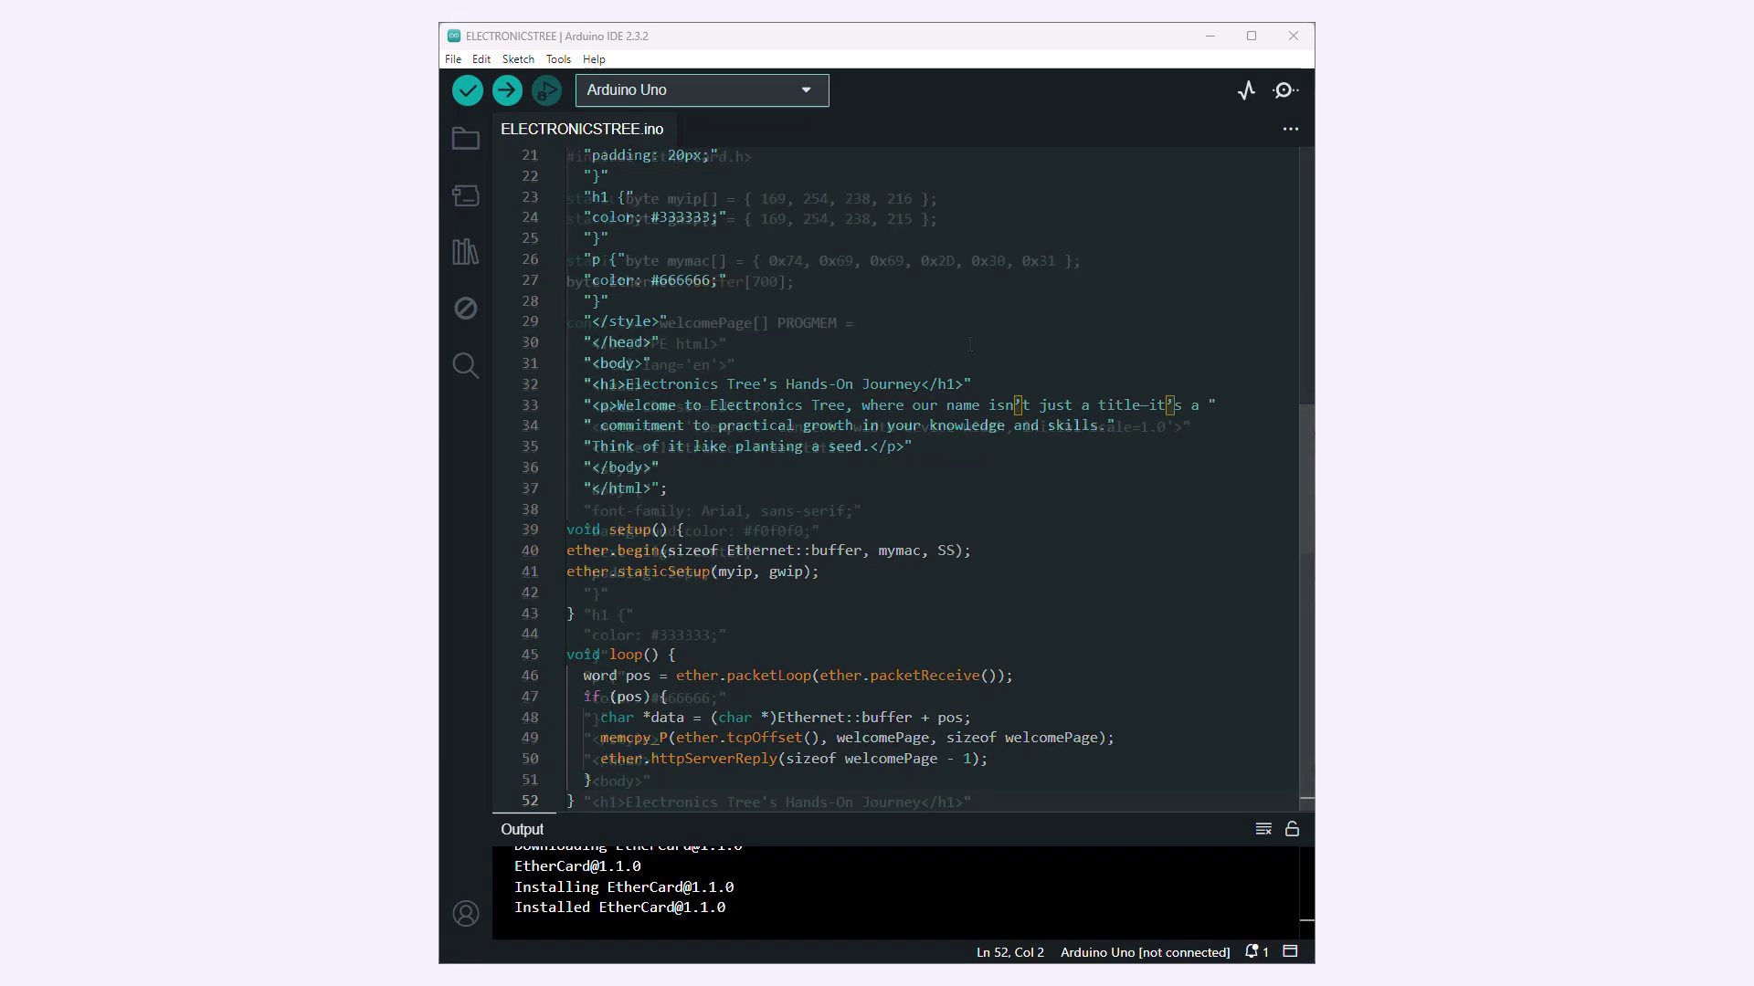
pyautogui.click(468, 91)
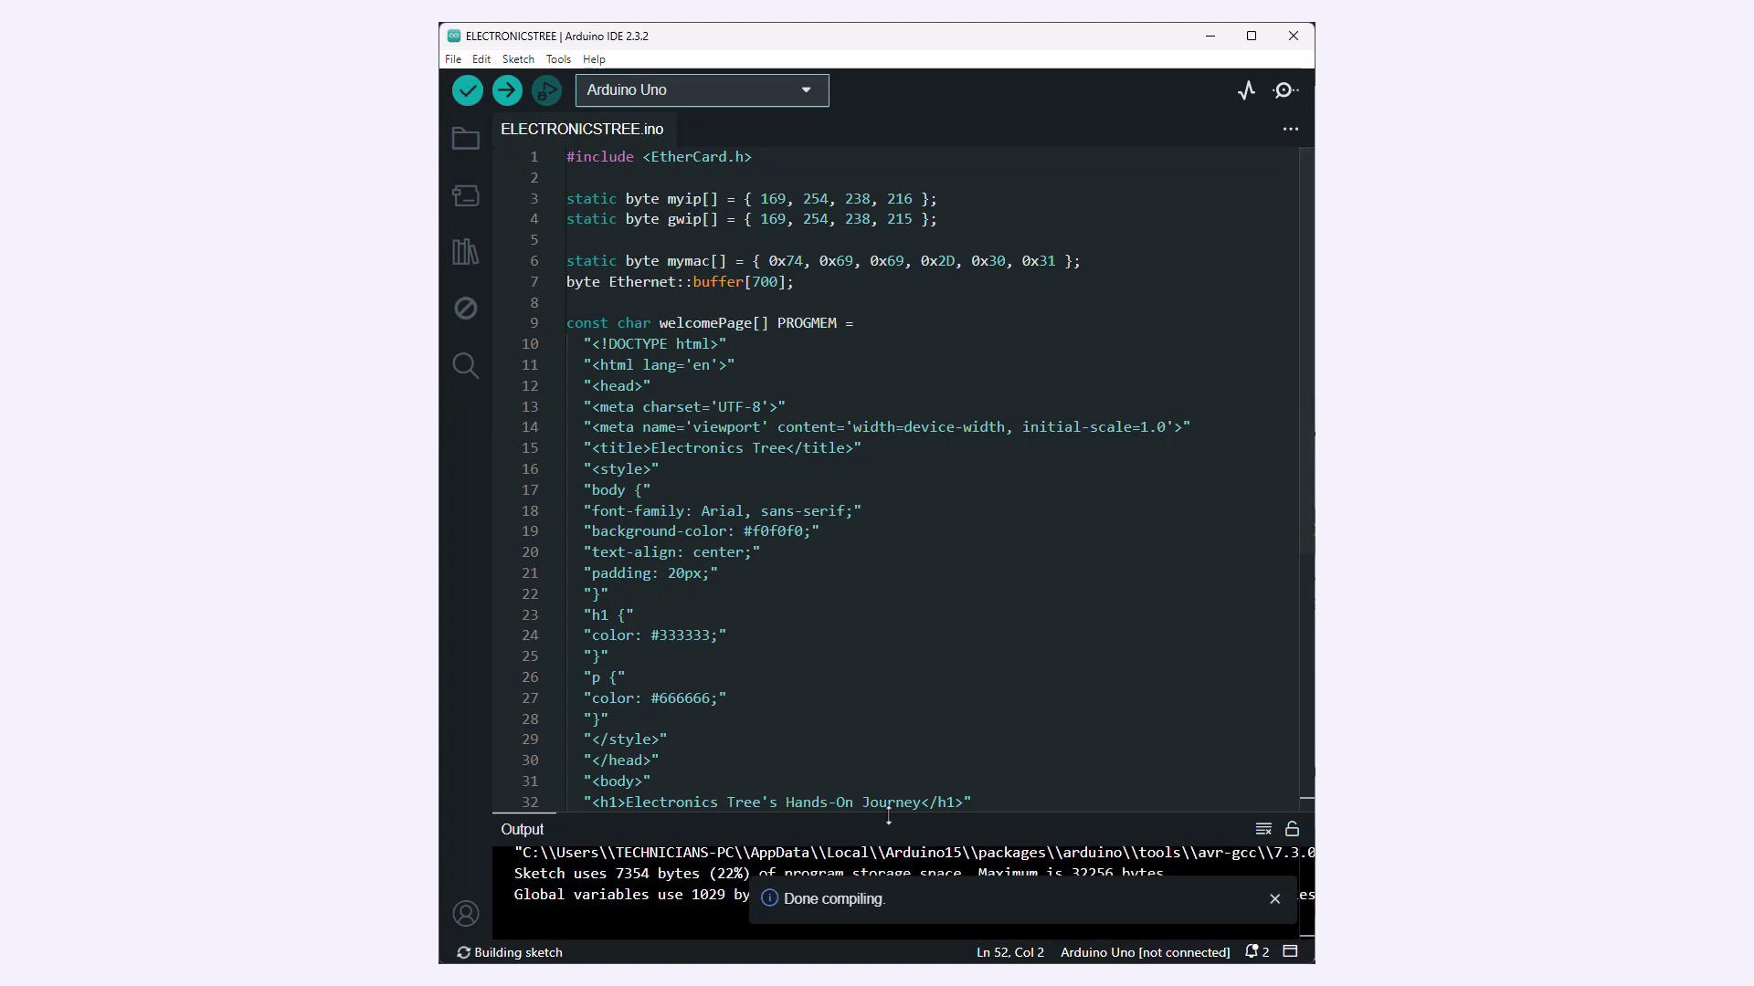
pyautogui.moveTo(891, 816); pyautogui.dragTo(891, 637)
pyautogui.moveTo(539, 934); pyautogui.dragTo(629, 934)
pyautogui.moveTo(740, 791); pyautogui.dragTo(1302, 793)
pyautogui.rightClick(1227, 783)
# Step: Copy the hex file path and paste it as UNO1's Program File
pyautogui.click(1256, 822)
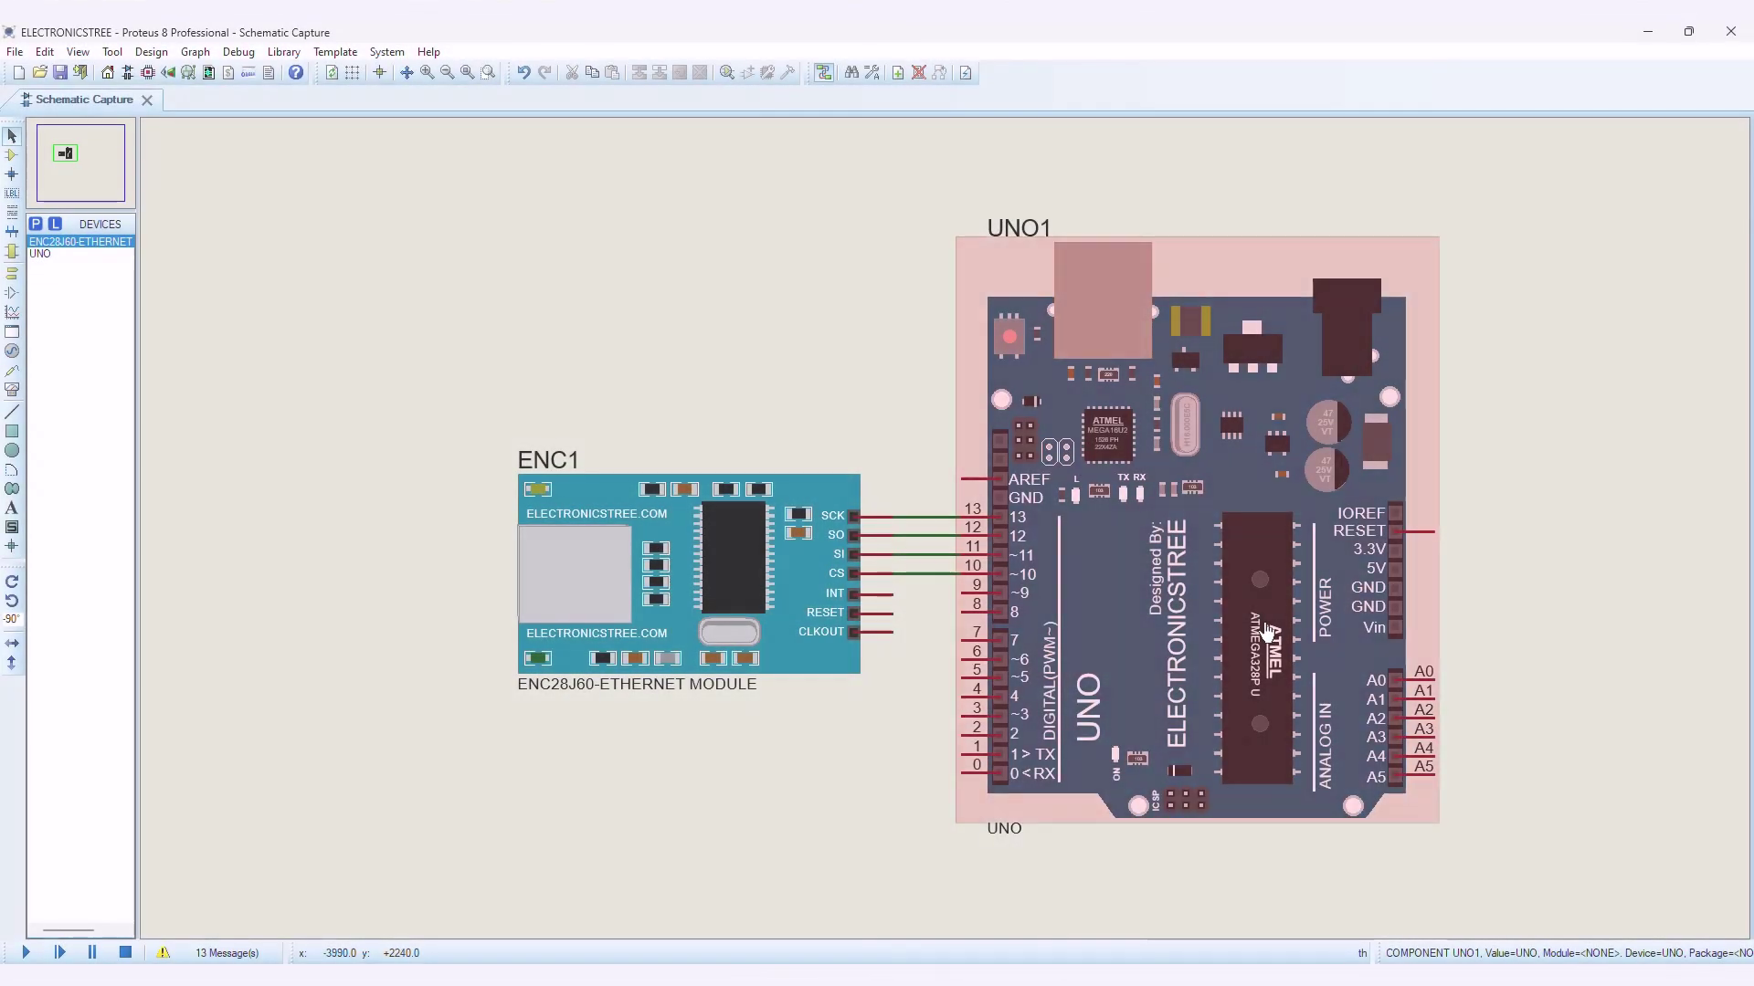
pyautogui.doubleClick(1078, 511)
pyautogui.click(867, 460)
pyautogui.hotkey('ctrl', 'v')
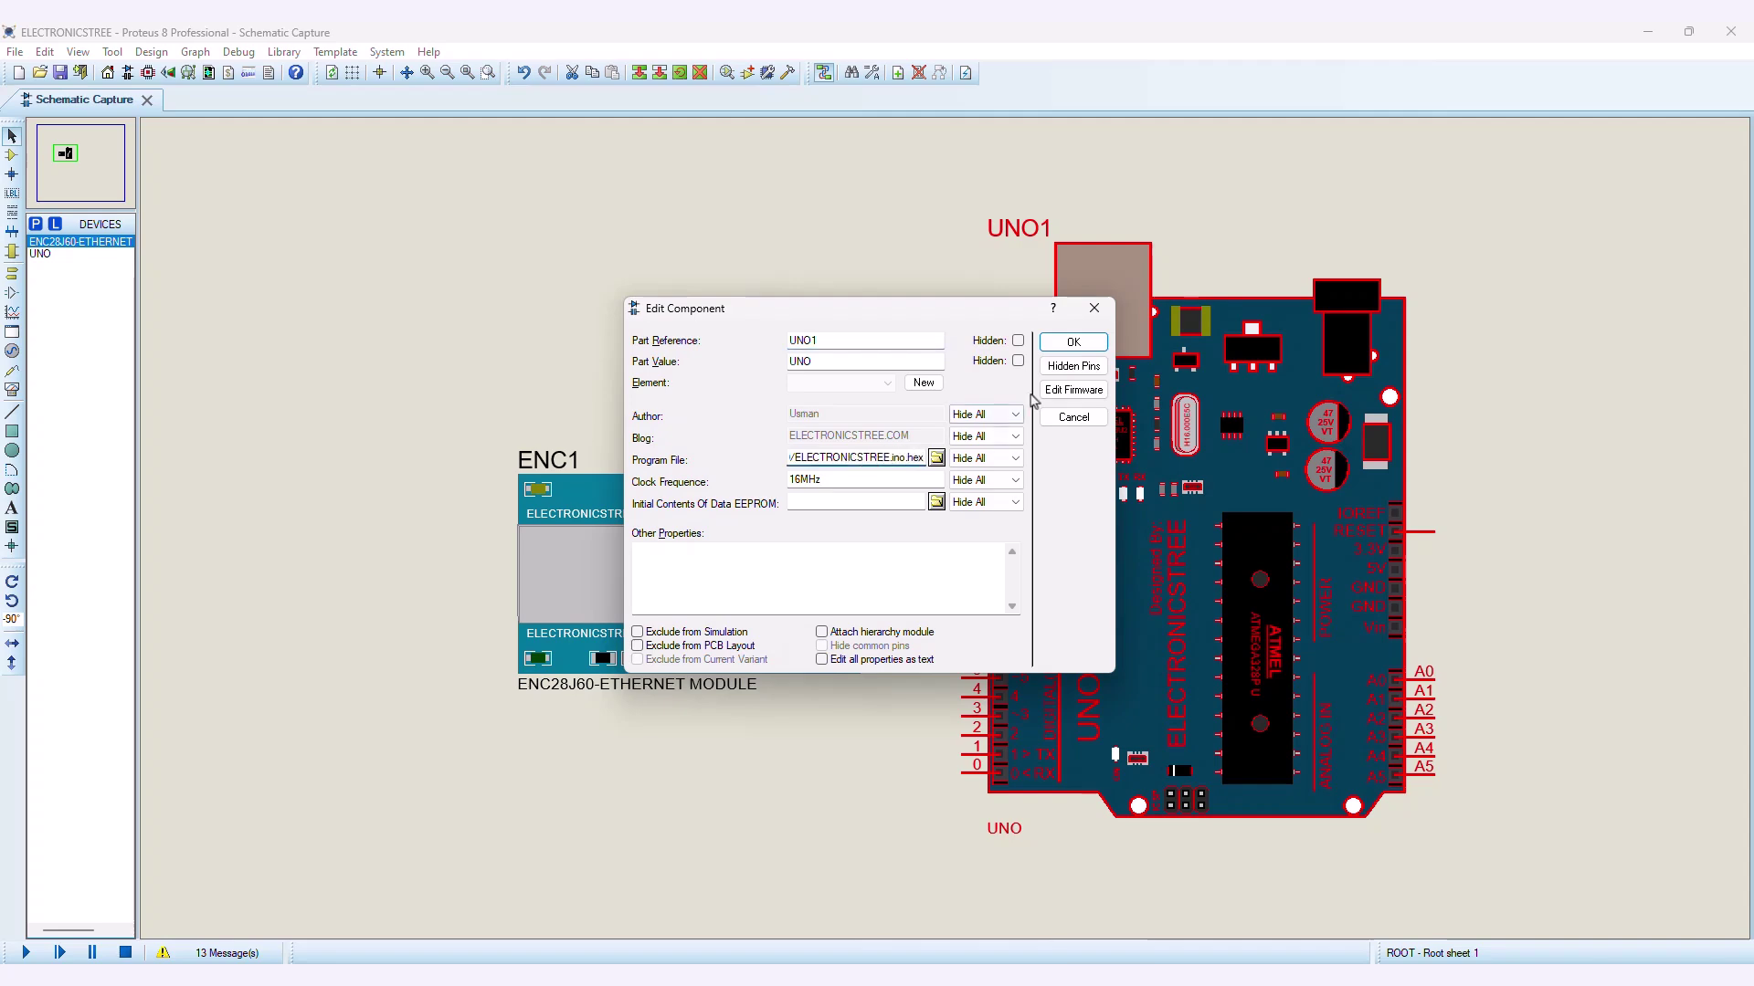
pyautogui.click(1069, 345)
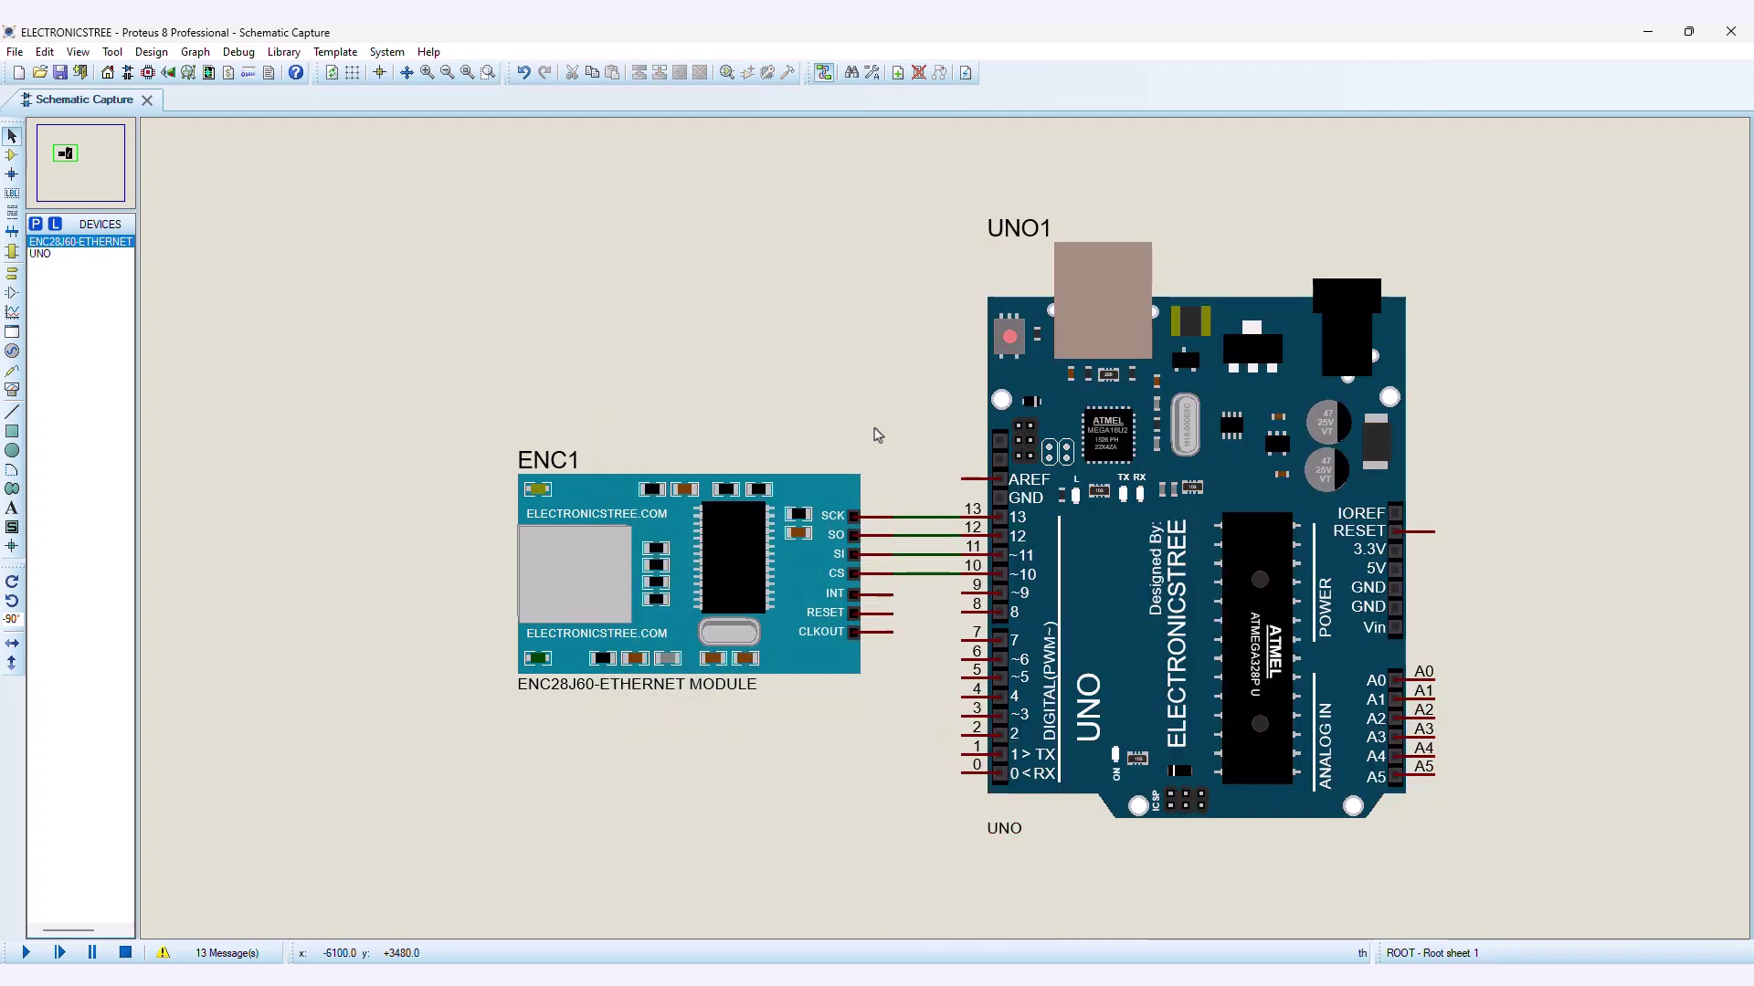
# Step: Set ENC1's IP or Adapter NO property to 169.254.238.215
pyautogui.doubleClick(803, 497)
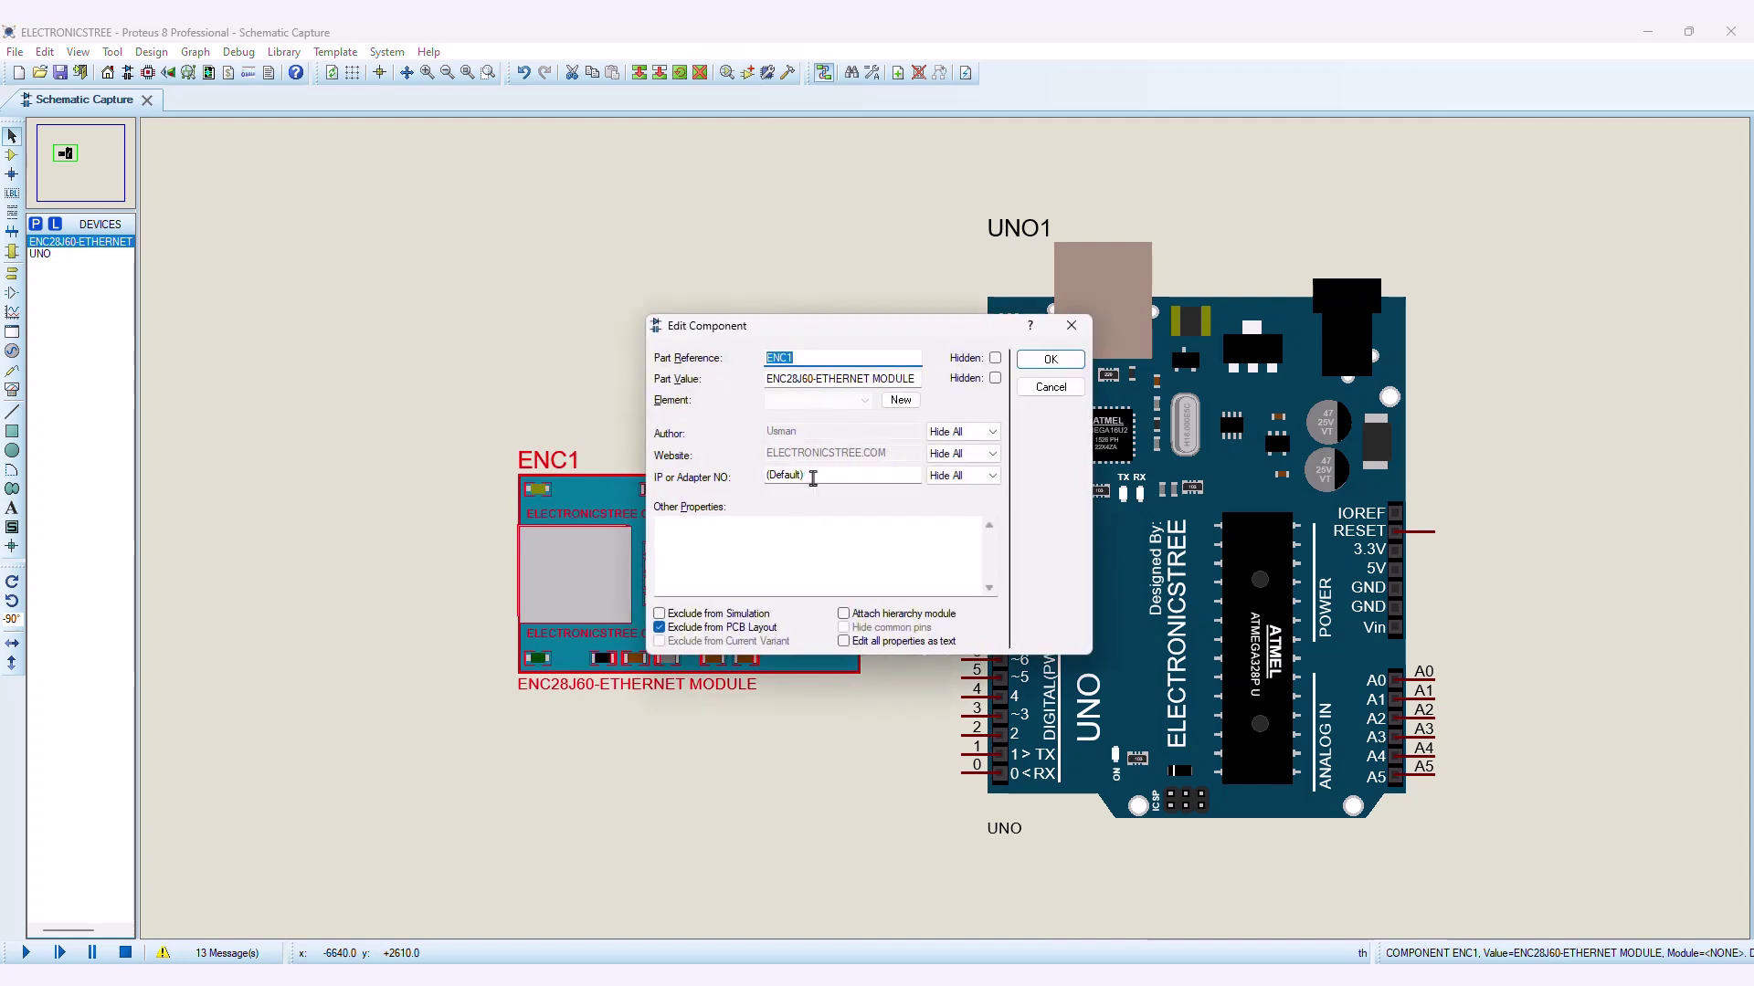
pyautogui.doubleClick(812, 476)
pyautogui.write('169.254.218.215')
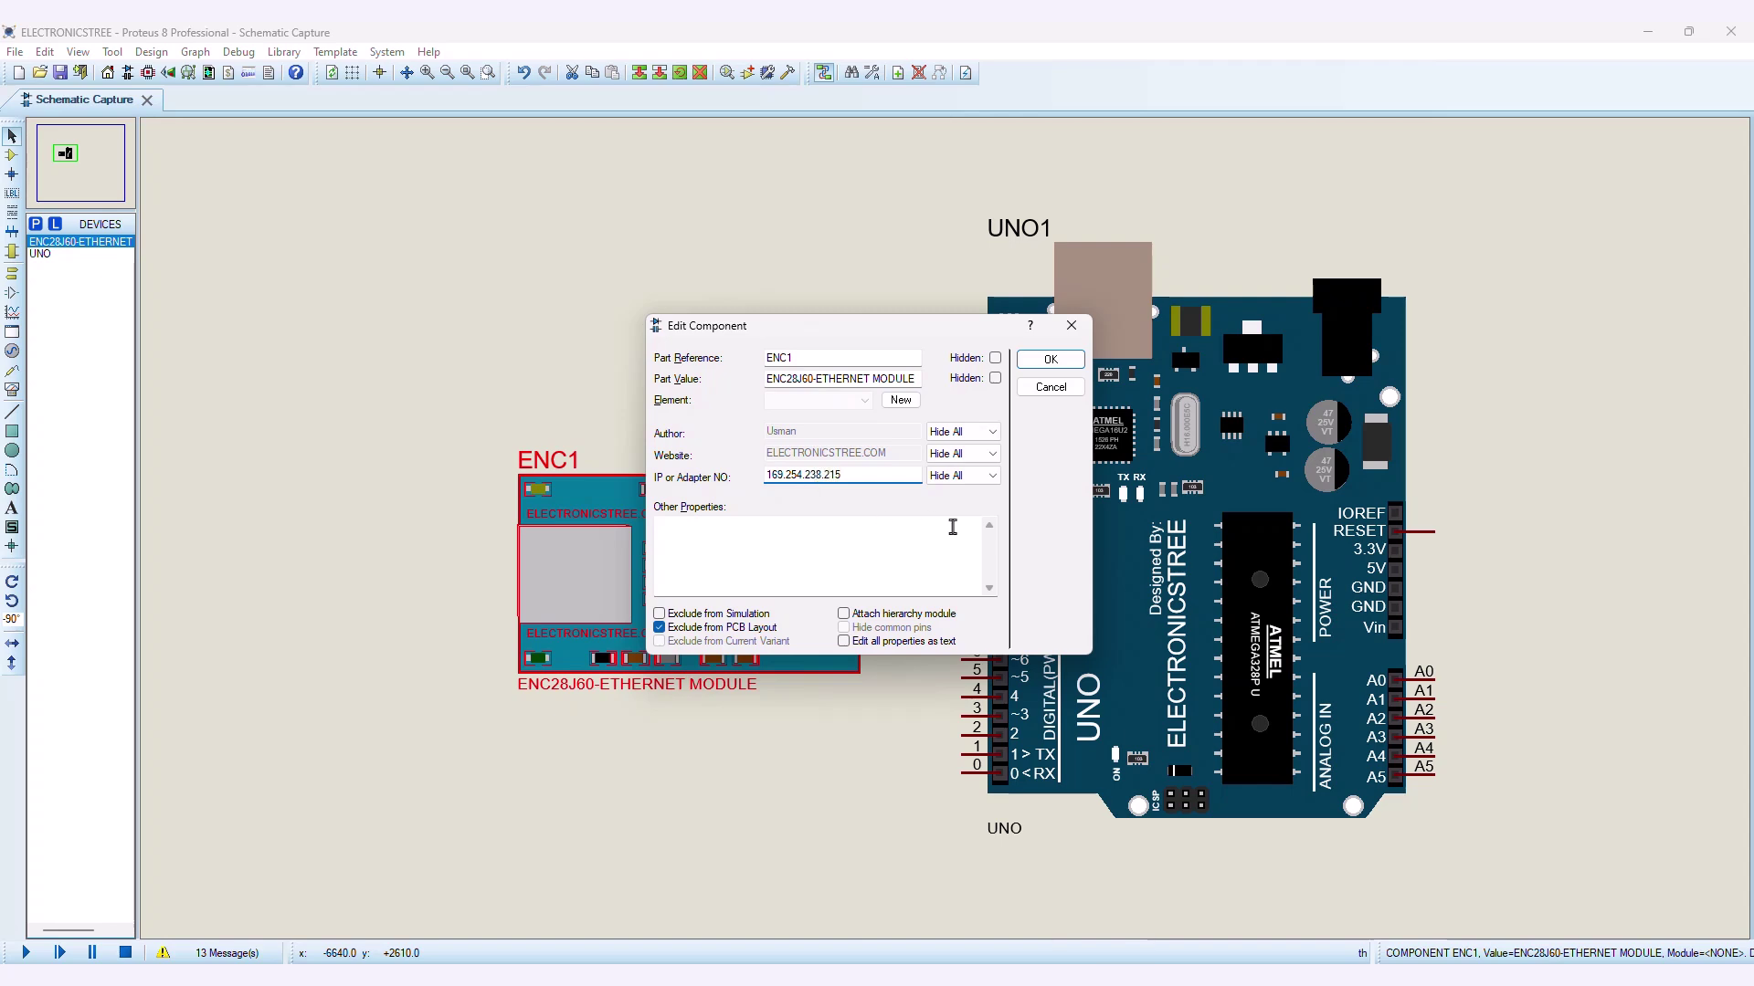
pyautogui.click(1041, 359)
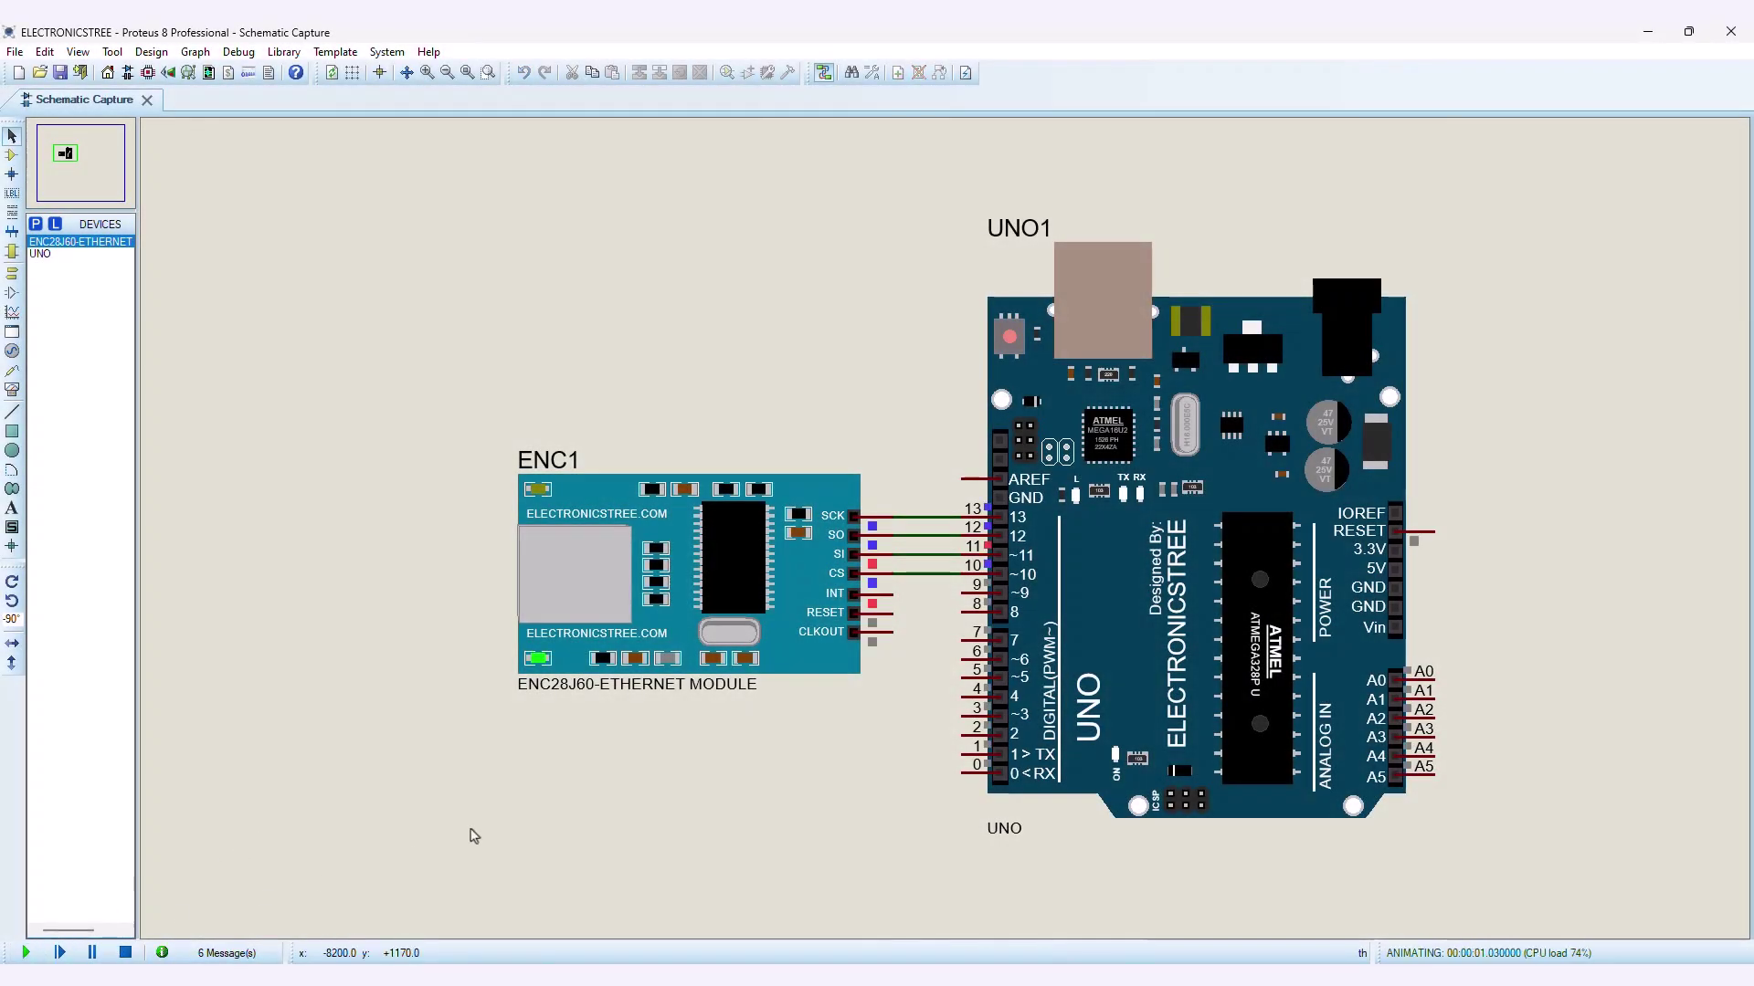
# Step: Open Chrome and load 169.254.238.216 to view the Electronics Tree's Hands-On Journey page
pyautogui.click(1240, 976)
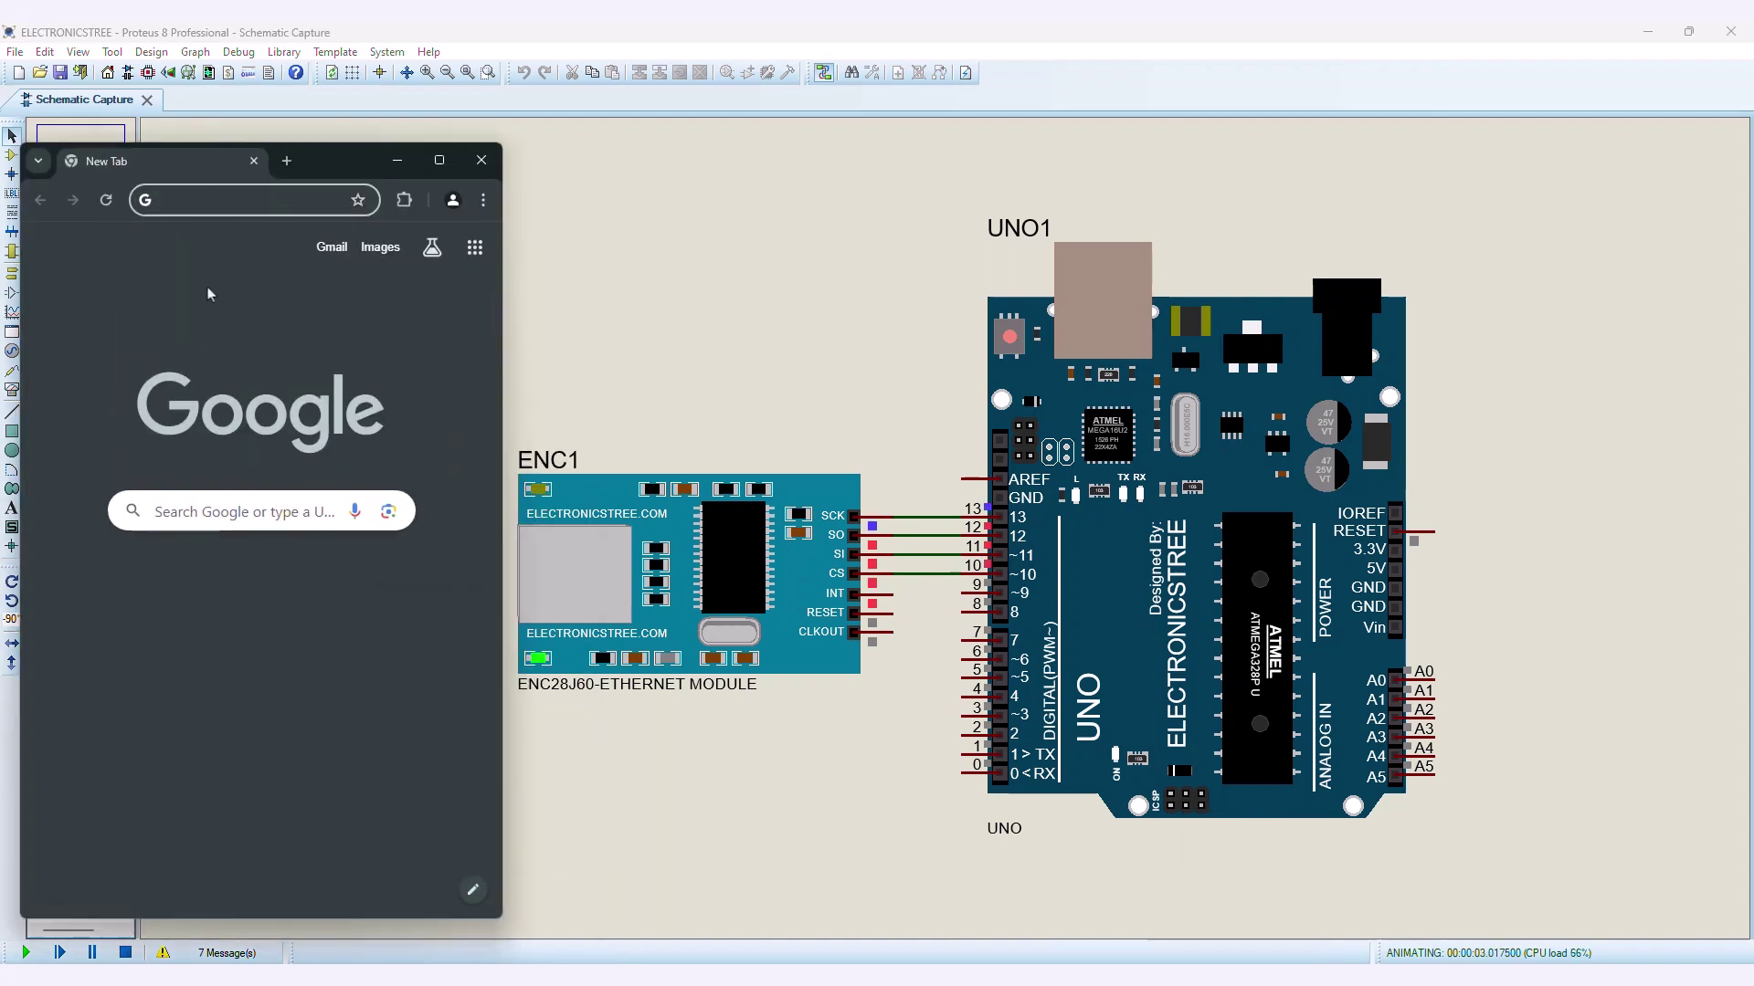
pyautogui.write('169.254.238')
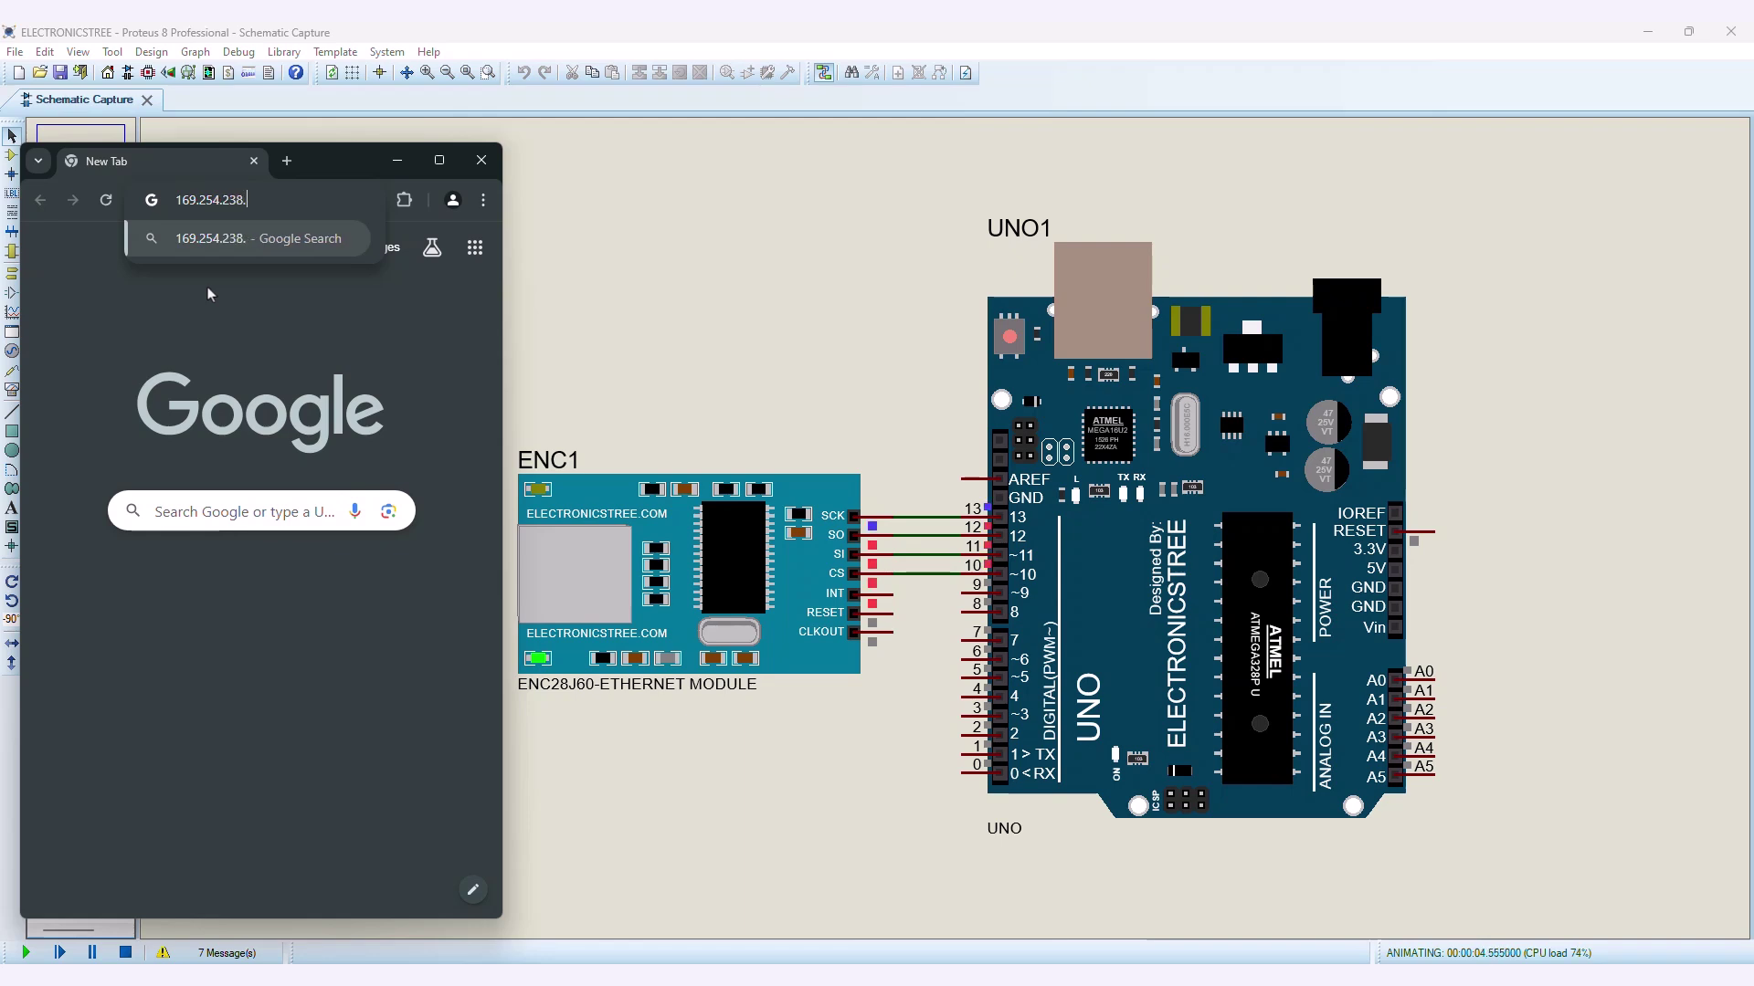
pyautogui.write('.216')
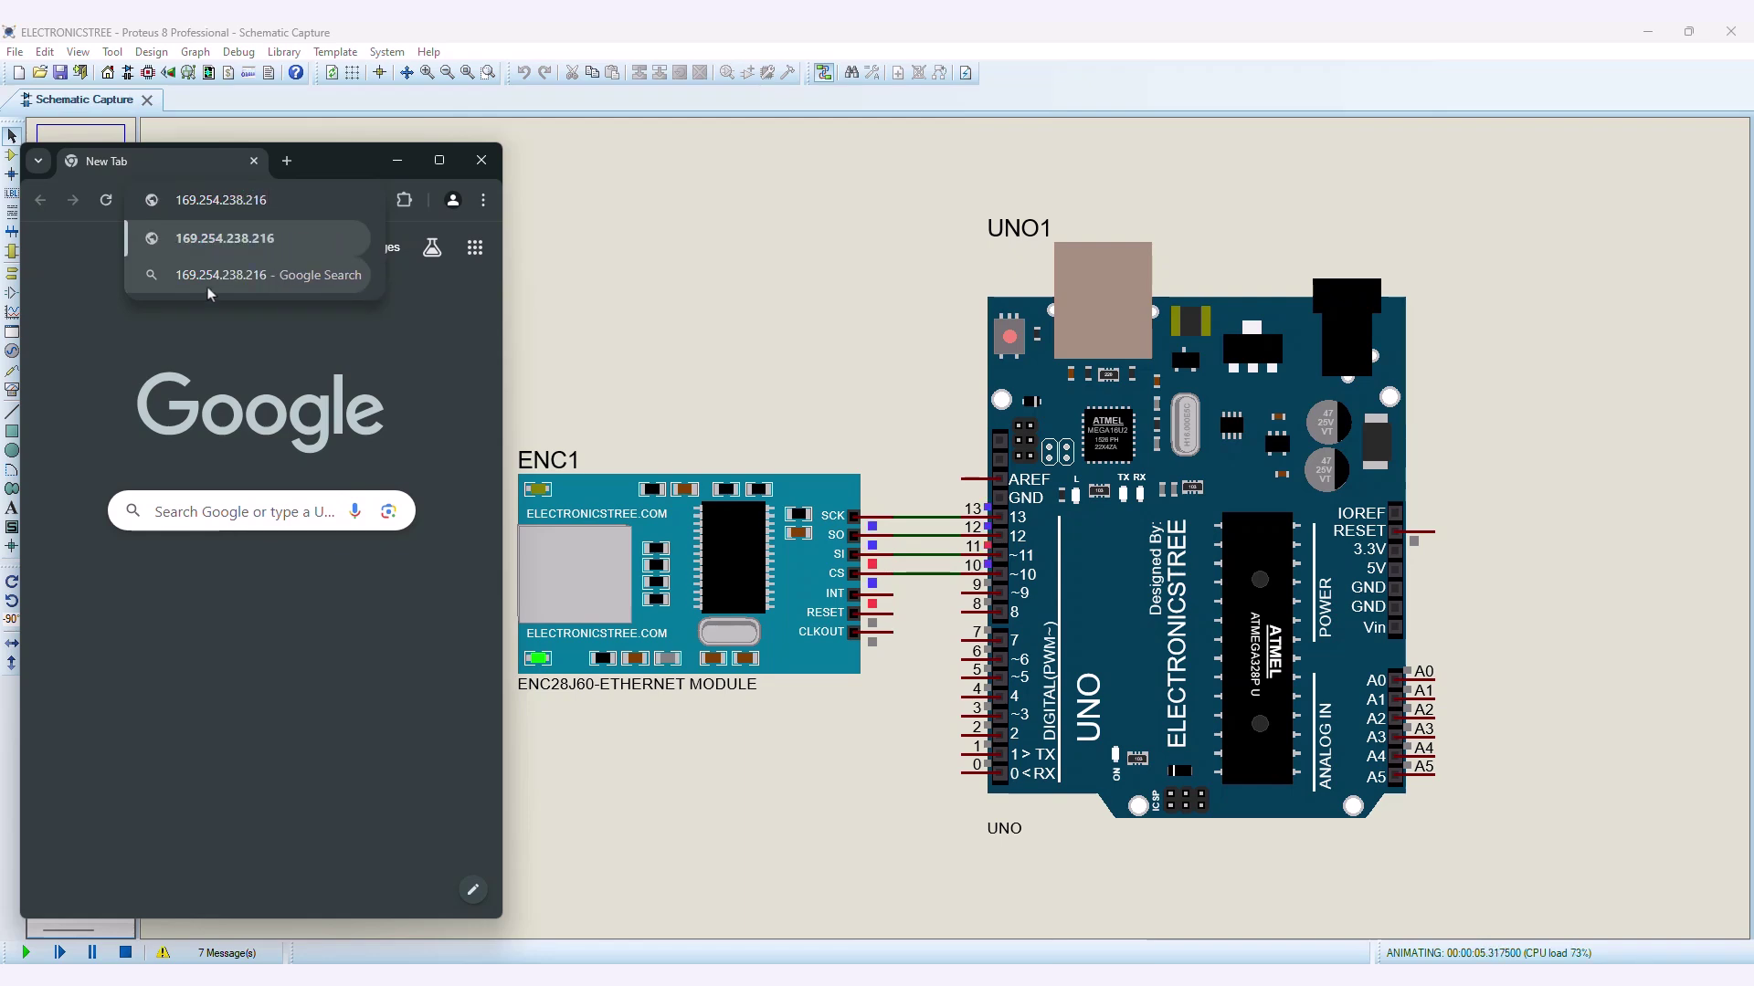
pyautogui.press('Return')
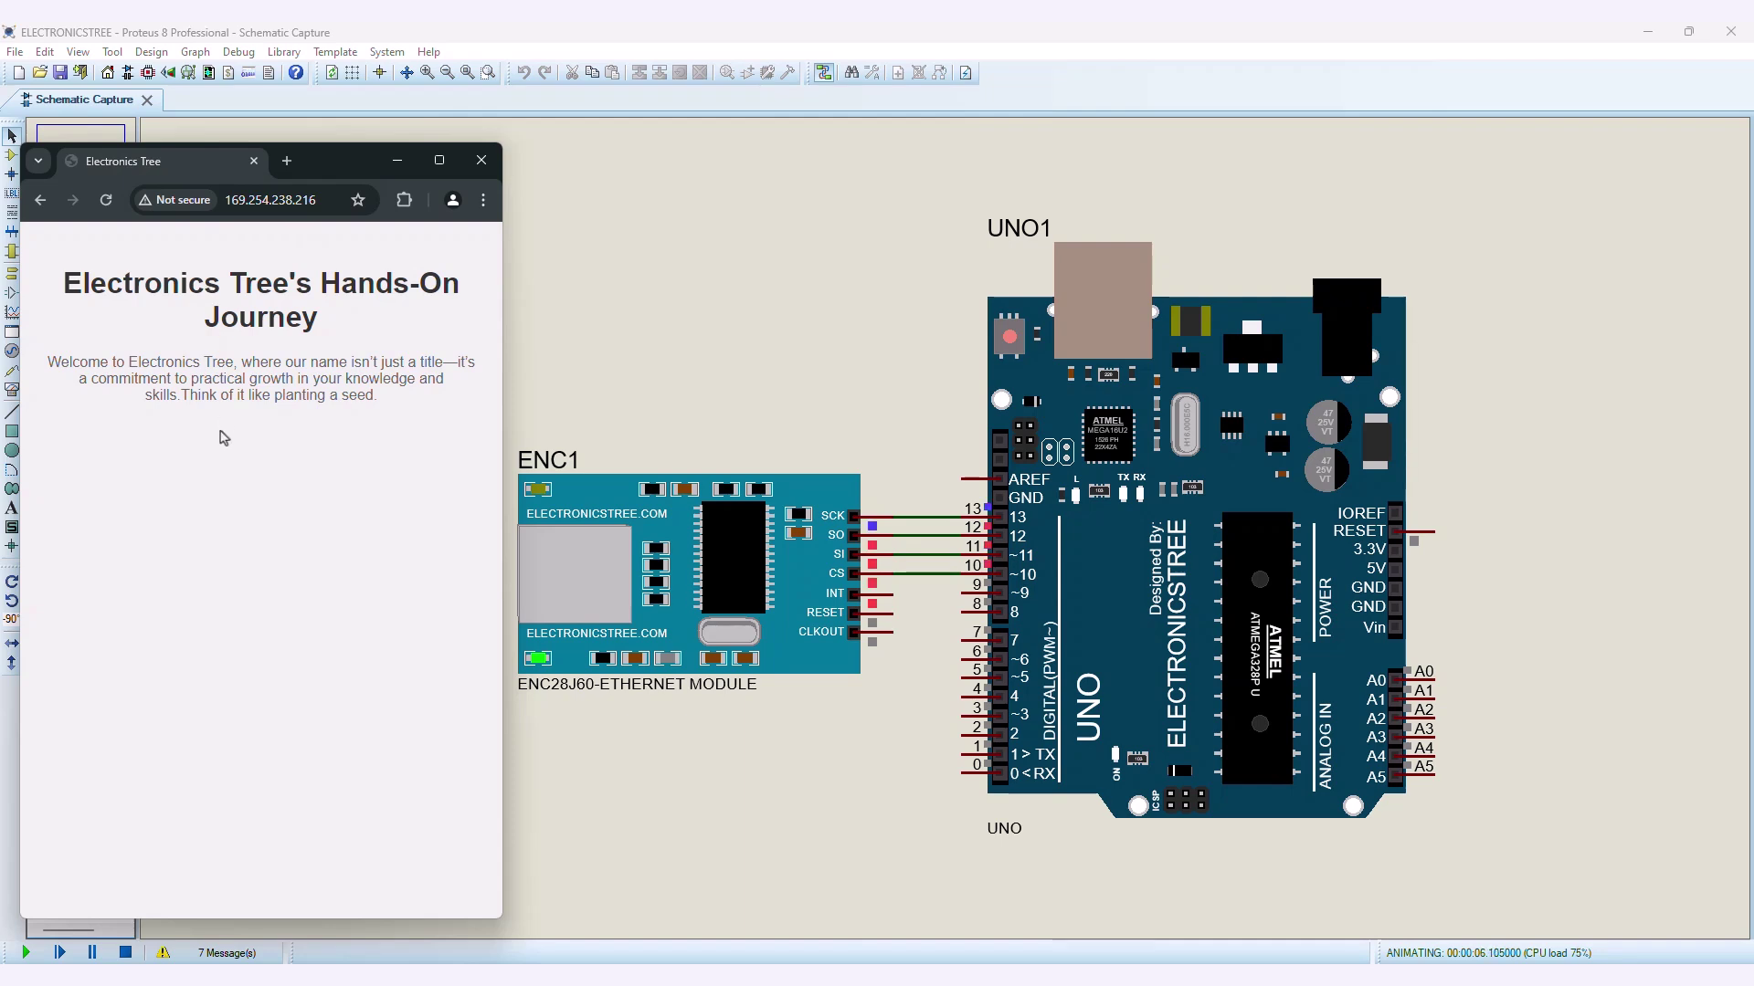